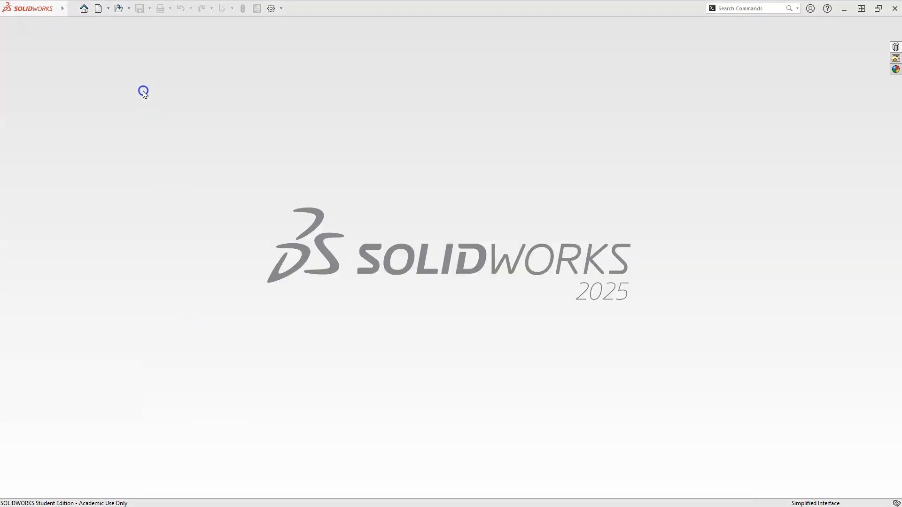
- Create a new part and start an Extruded Boss/Base sketch on the Front Plane
{"action": "left_click", "coordinate": [98, 9]}
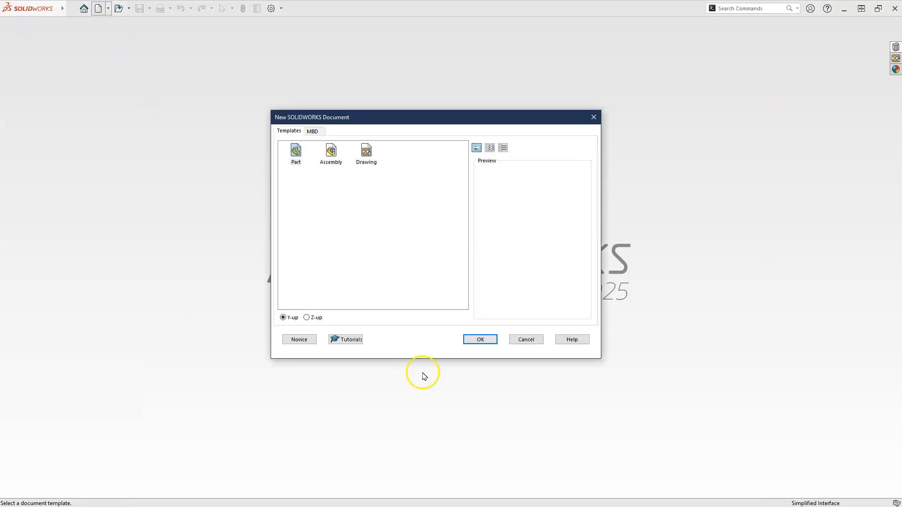
{"action": "left_click", "coordinate": [479, 342]}
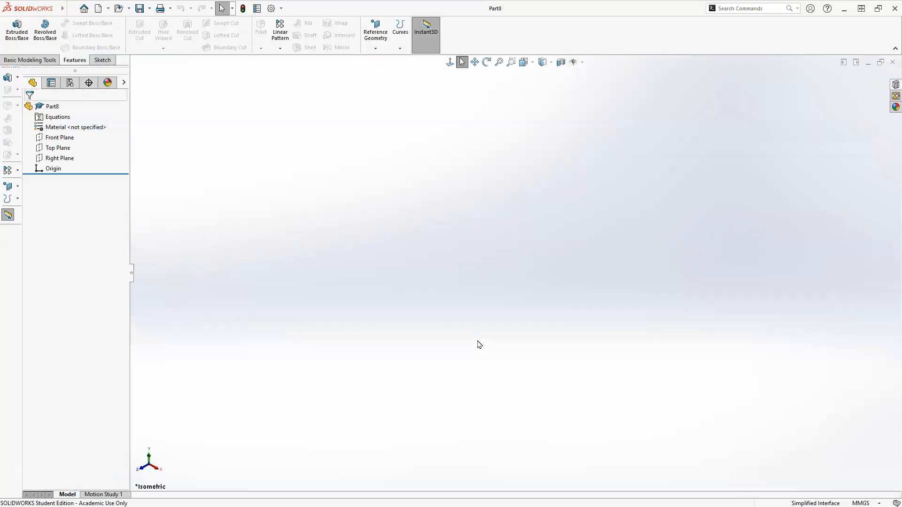
{"action": "left_click", "coordinate": [15, 31]}
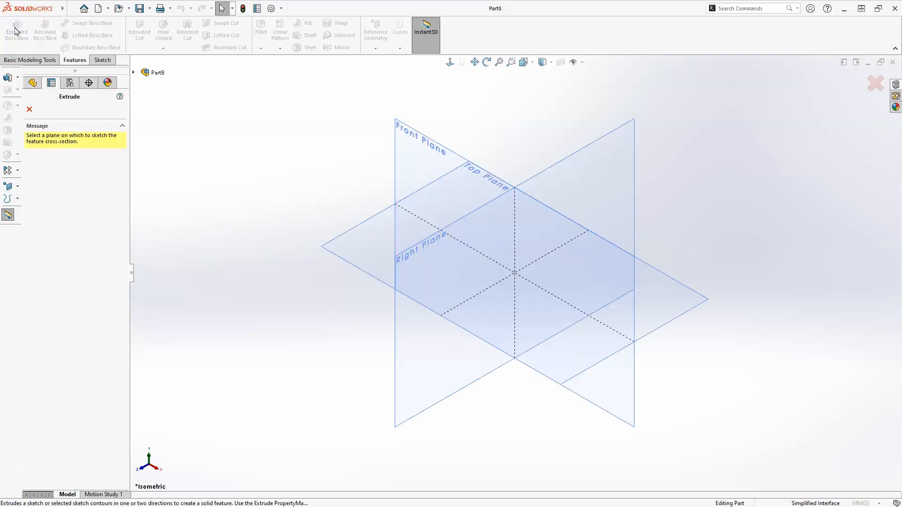
{"action": "left_click", "coordinate": [415, 137]}
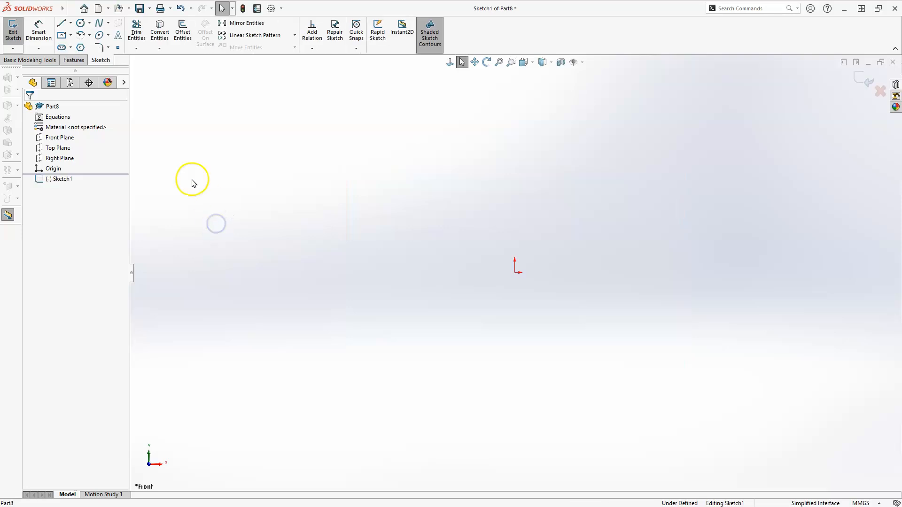
- Sketch a closed seven-sided line profile about 213 mm long around the origin, with a notch at its lower left and a sloped upper-right edge
{"action": "left_click", "coordinate": [61, 23]}
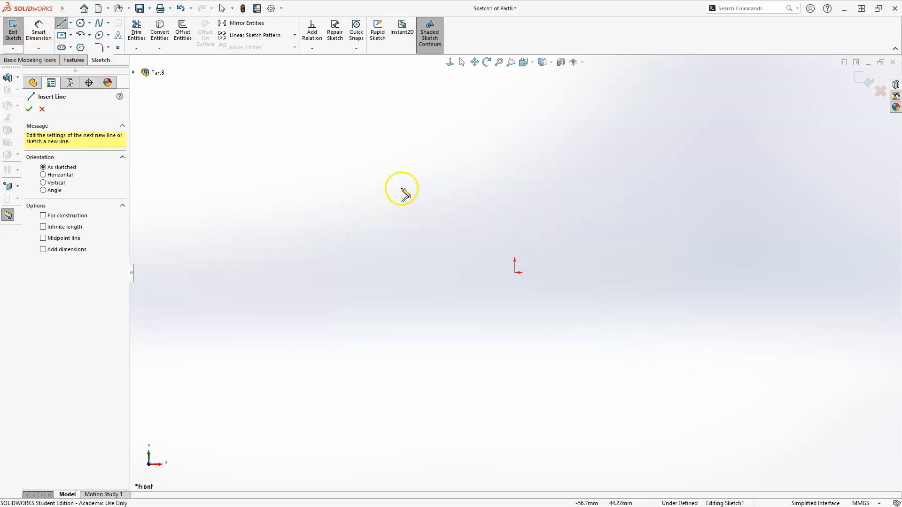
{"action": "left_click", "coordinate": [369, 253]}
{"action": "left_click", "coordinate": [367, 255]}
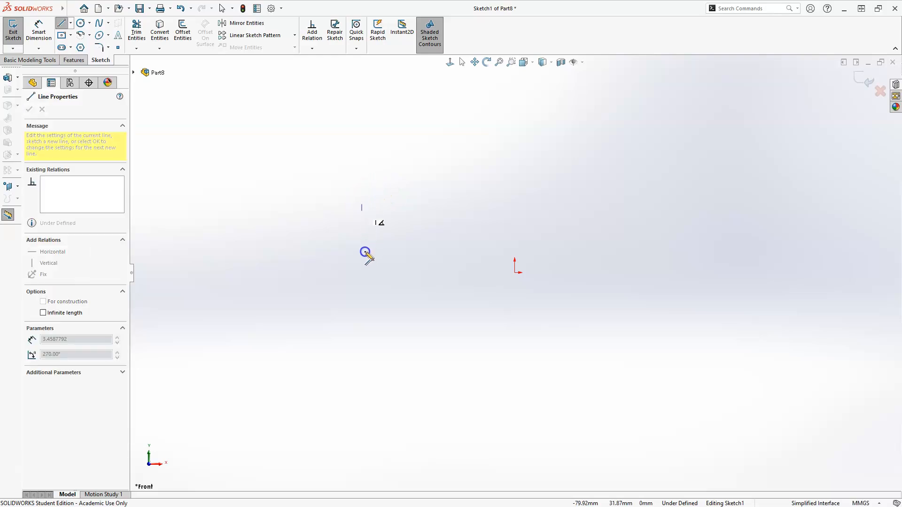
{"action": "left_click", "coordinate": [363, 254]}
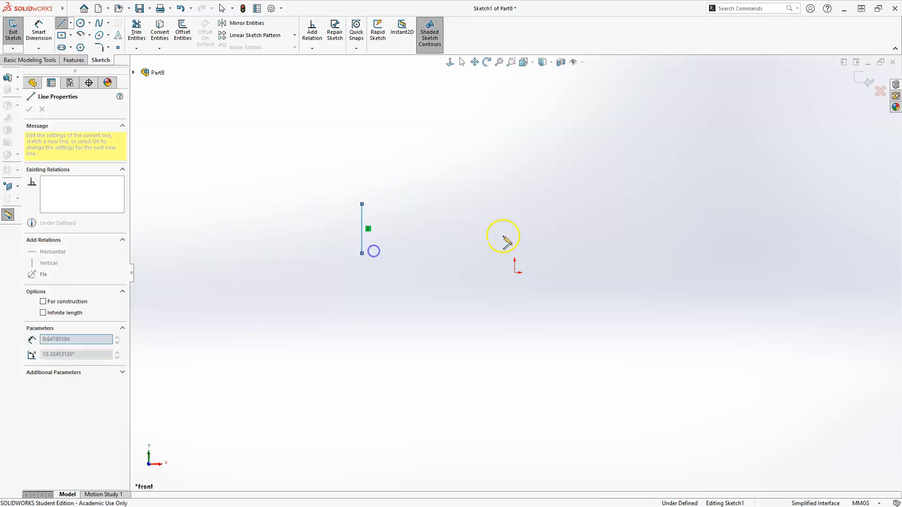
{"action": "left_click", "coordinate": [536, 253]}
{"action": "double_click", "coordinate": [536, 304]}
{"action": "left_click", "coordinate": [536, 304]}
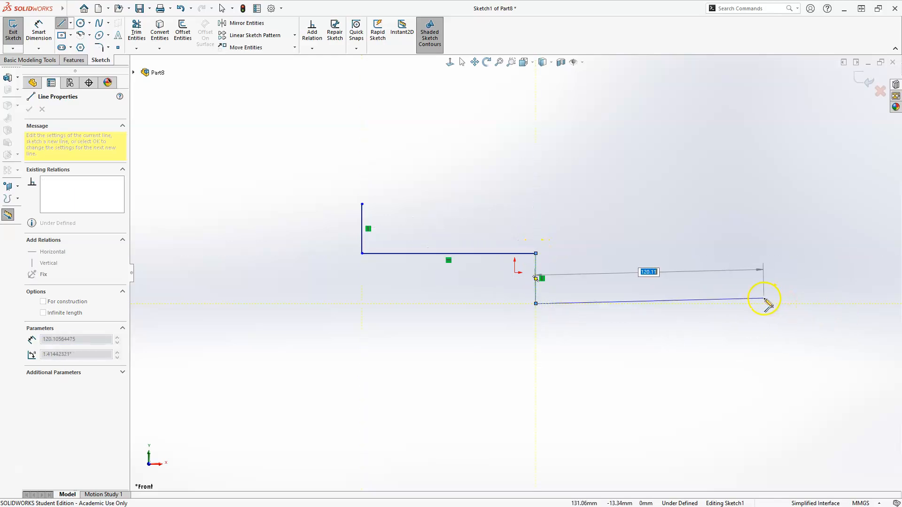
{"action": "left_click", "coordinate": [766, 303]}
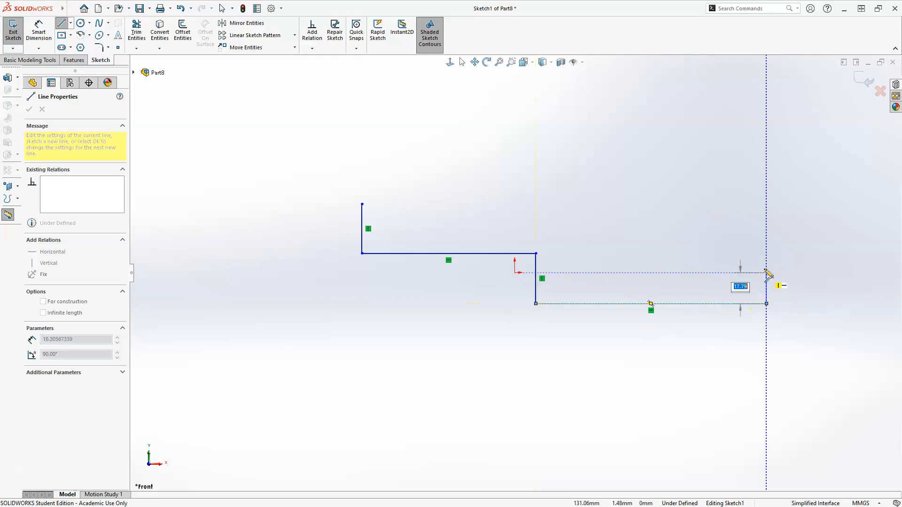
{"action": "left_click", "coordinate": [765, 269]}
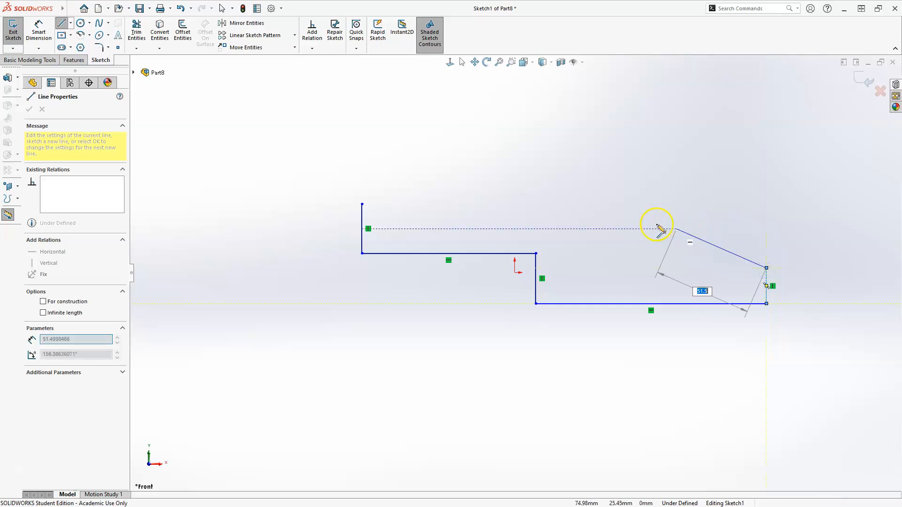
{"action": "left_click", "coordinate": [610, 205]}
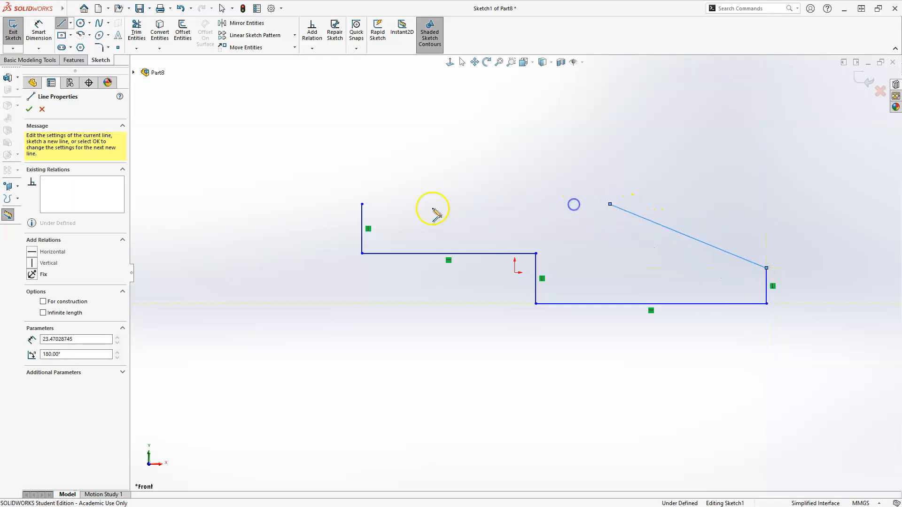
{"action": "left_click", "coordinate": [369, 208]}
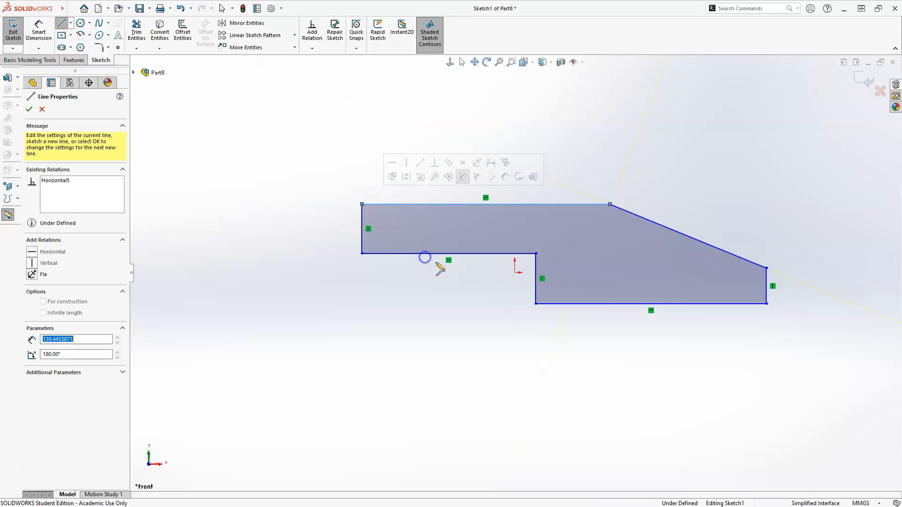
{"action": "key", "text": "Escape"}
{"action": "key", "text": "Escape"}
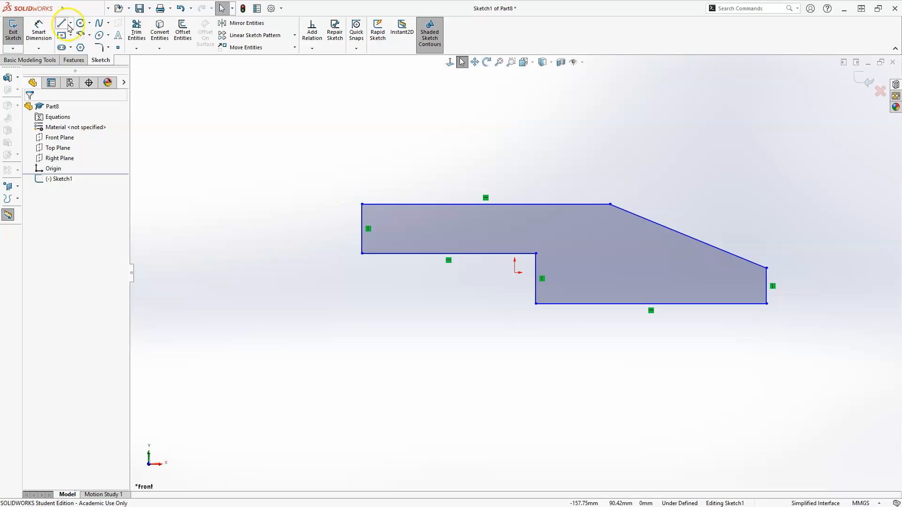
- Dimension the profile's overall length between its two outer vertical edges to 80 mm
{"action": "left_click", "coordinate": [45, 46]}
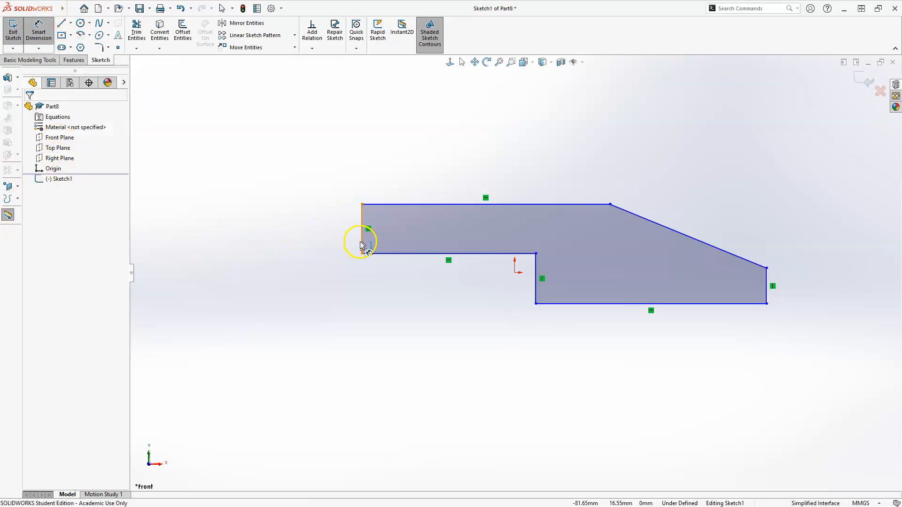
{"action": "left_click", "coordinate": [767, 291]}
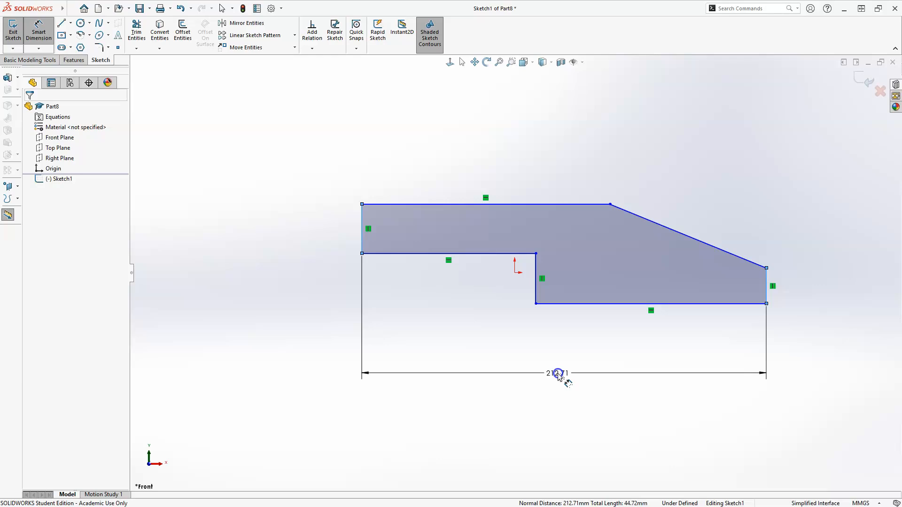
{"action": "type", "text": "80"}
{"action": "key", "text": "Return"}
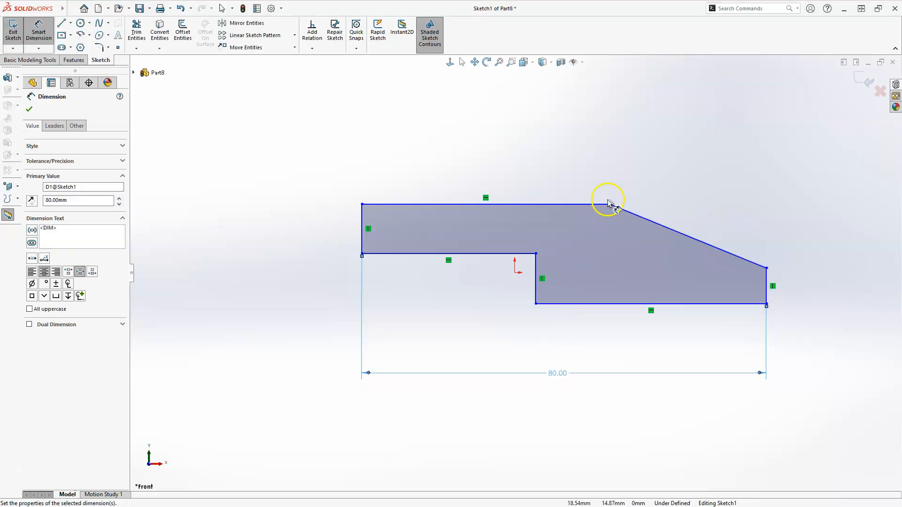
- Dimension the sloped edge to 27 mm horizontally and 8 mm vertically
{"action": "left_click", "coordinate": [646, 224]}
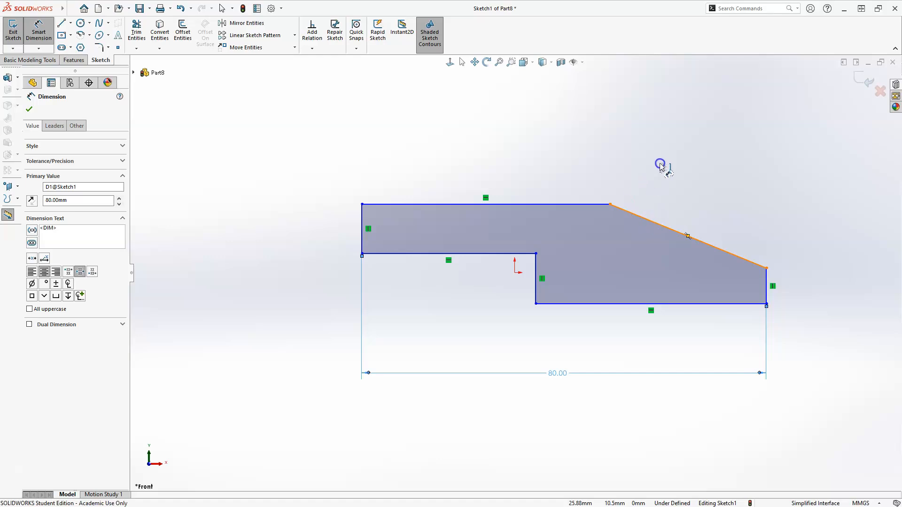
{"action": "left_click", "coordinate": [679, 170]}
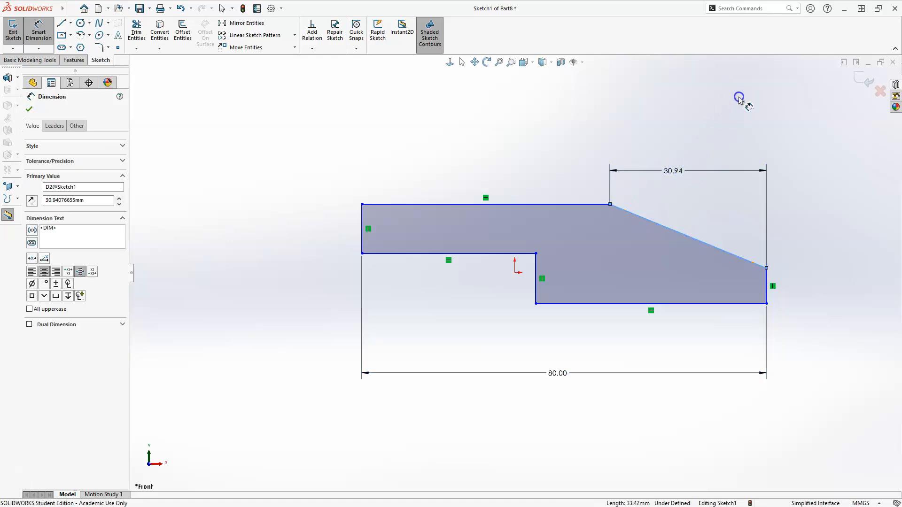
{"action": "type", "text": "27"}
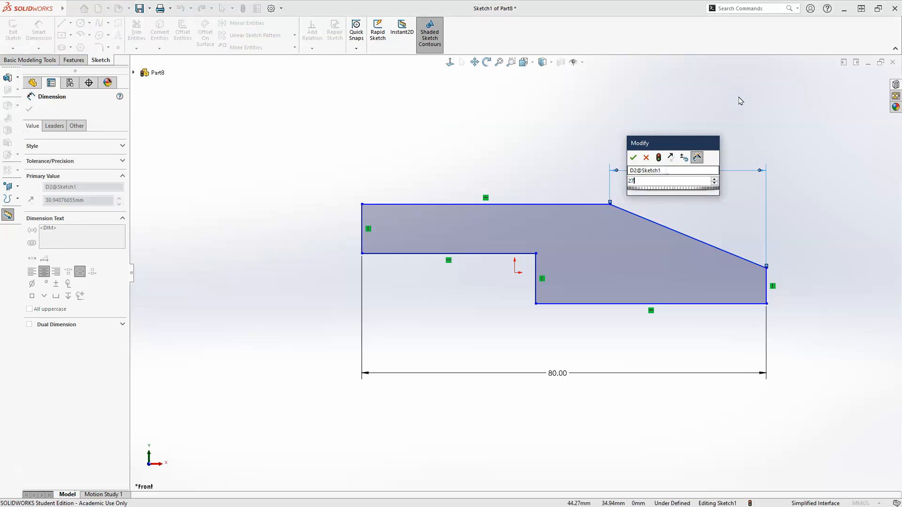
{"action": "key", "text": "Return"}
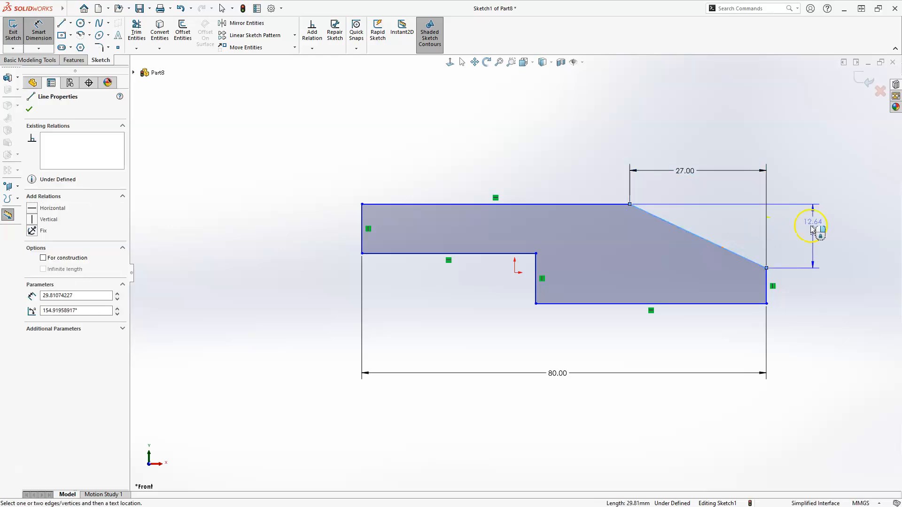
{"action": "left_click", "coordinate": [810, 235]}
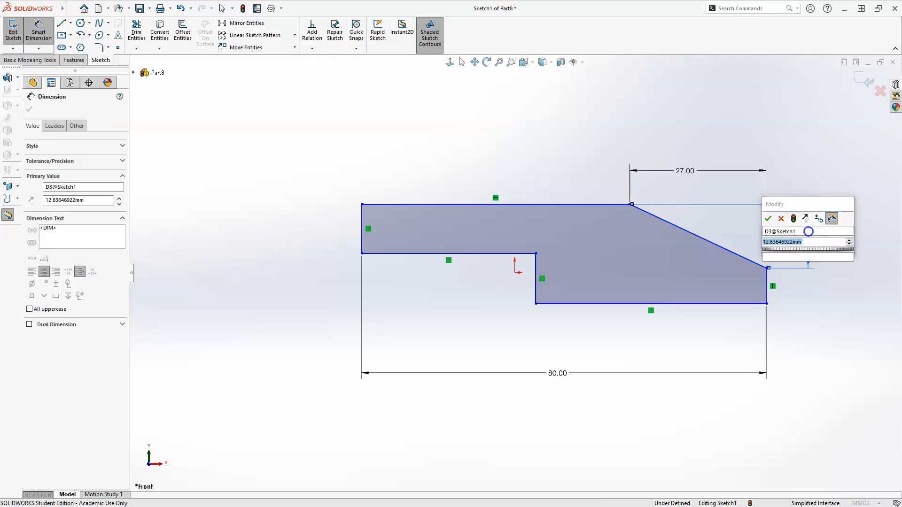
{"action": "key", "text": "Return"}
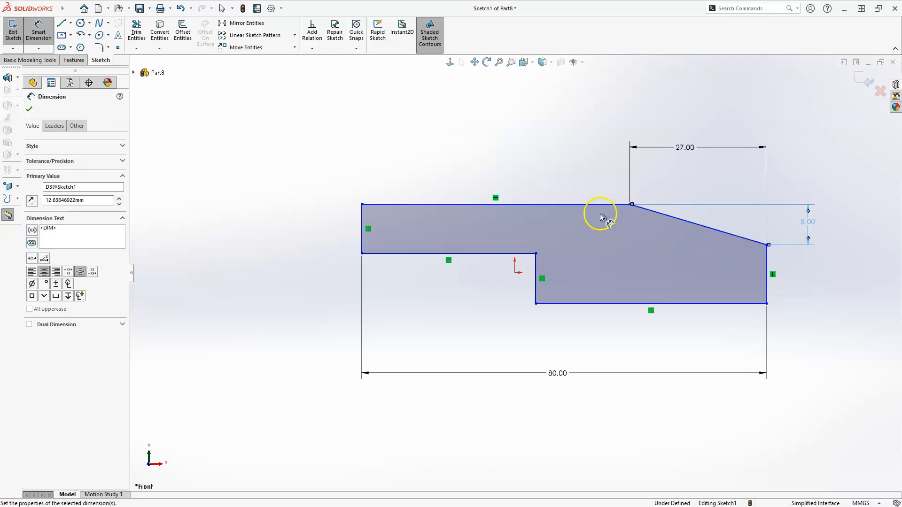
- Dimension the profile's overall height between its uppermost and lowest horizontal edges to 13 mm
{"action": "left_click", "coordinate": [603, 205]}
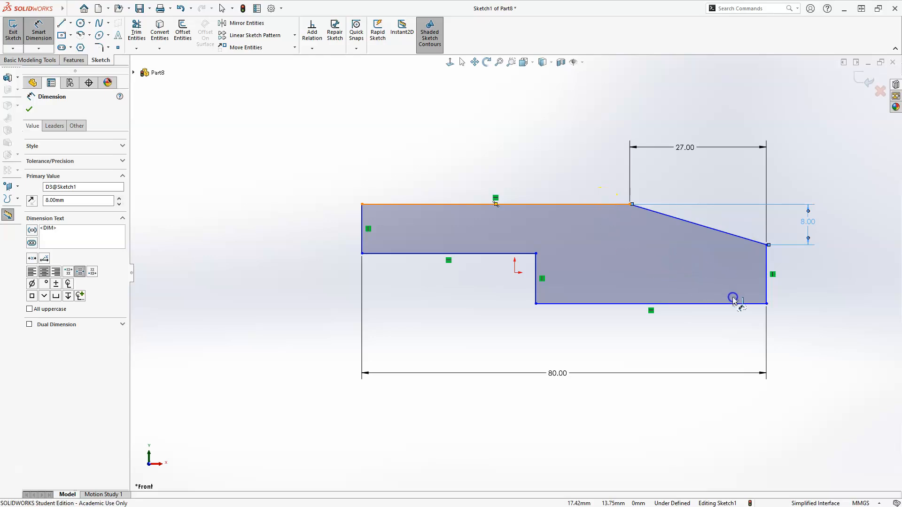
{"action": "left_click", "coordinate": [741, 304]}
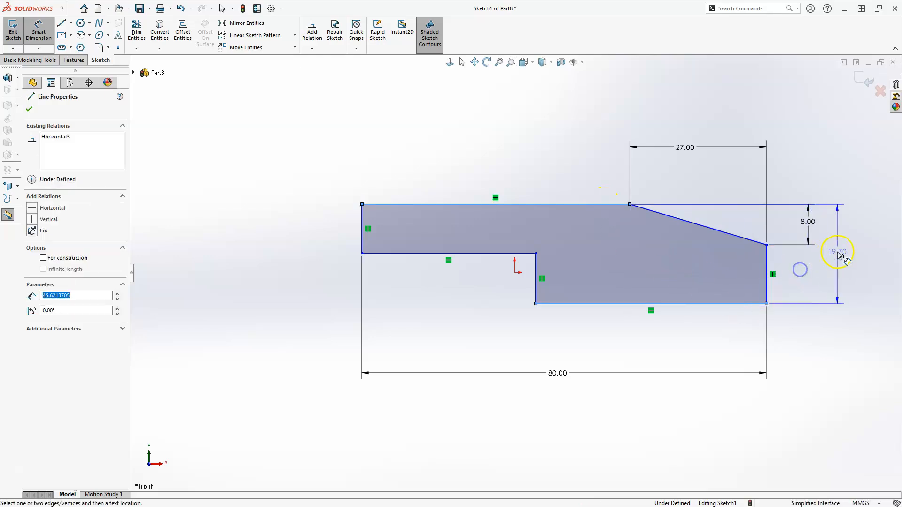
{"action": "left_click", "coordinate": [846, 254]}
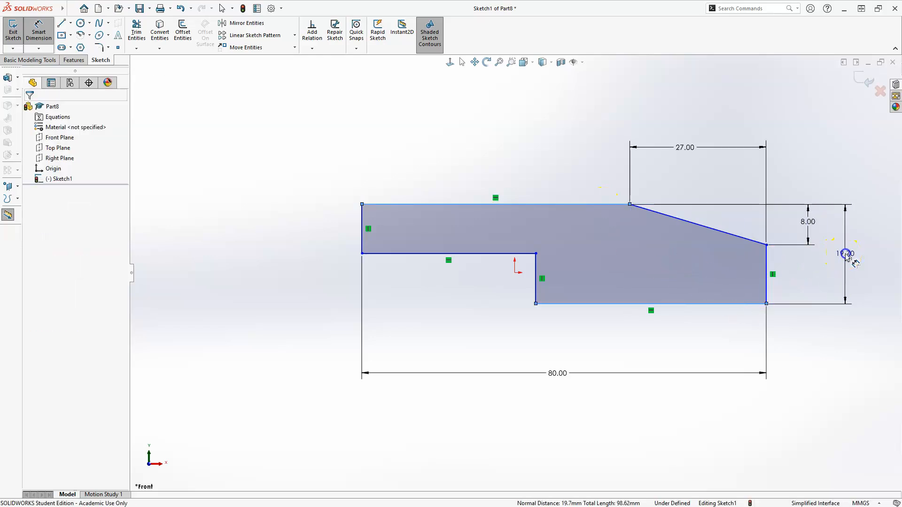
{"action": "left_click", "coordinate": [845, 254]}
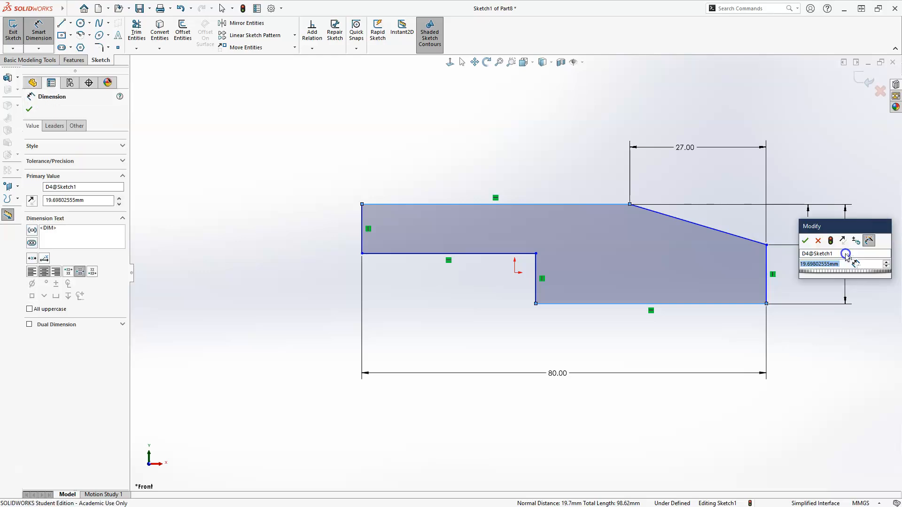
{"action": "type", "text": "13"}
{"action": "key", "text": "Escape"}
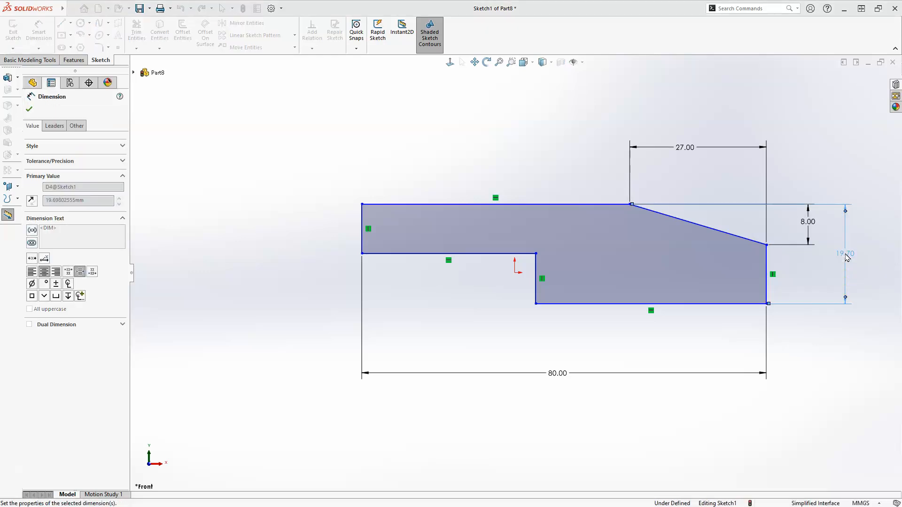
- Dimension the notch's horizontal edge to 35 mm and the profile's left vertical edge to 5 mm
{"action": "left_click", "coordinate": [415, 254]}
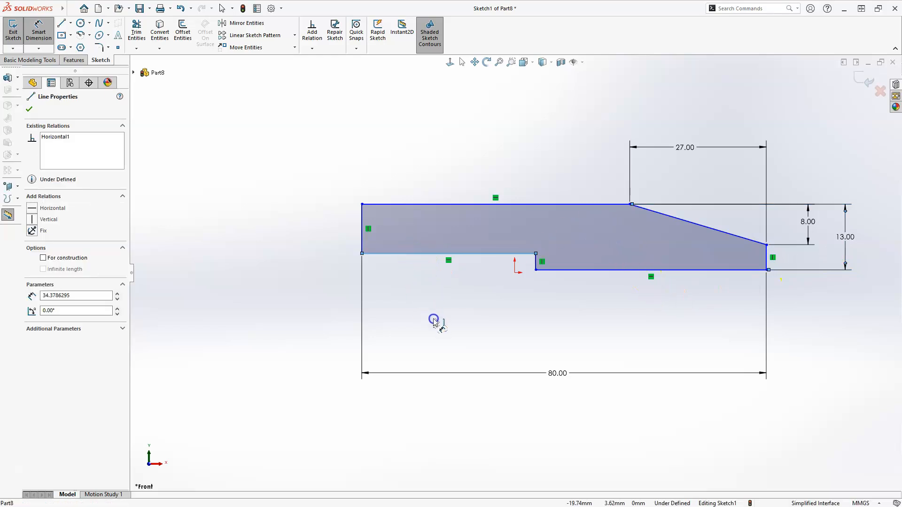
{"action": "left_click", "coordinate": [434, 318]}
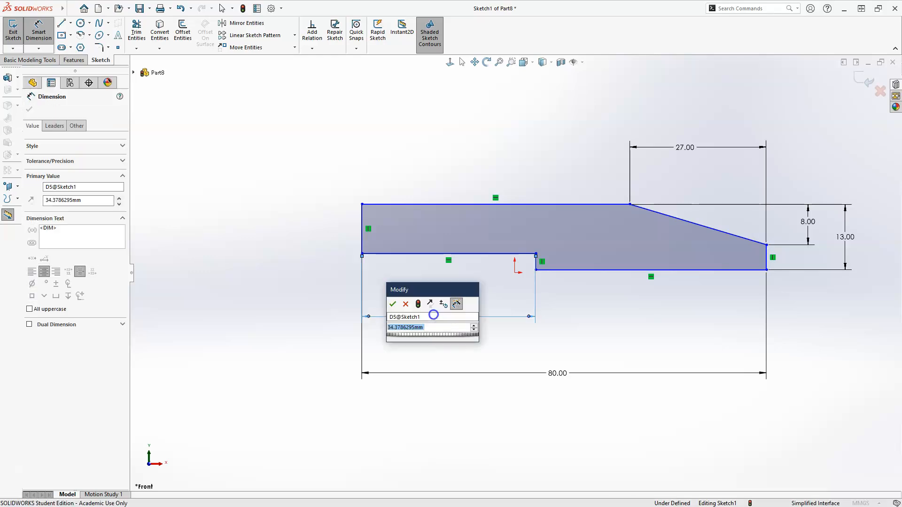
{"action": "key", "text": "Return"}
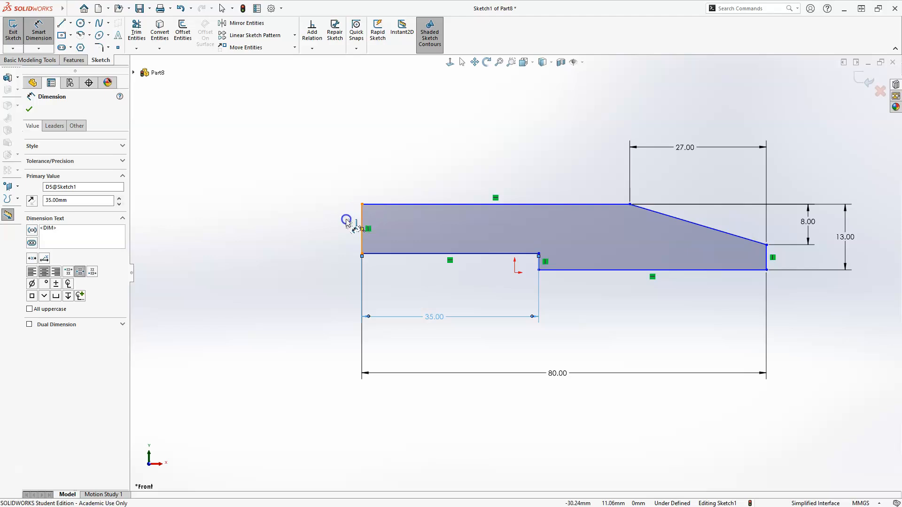
{"action": "left_click", "coordinate": [346, 223]}
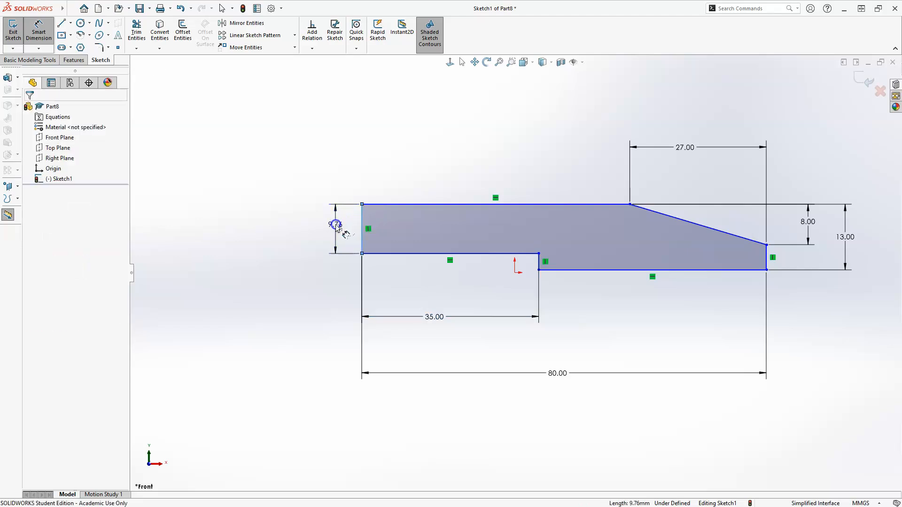
{"action": "left_click", "coordinate": [336, 225]}
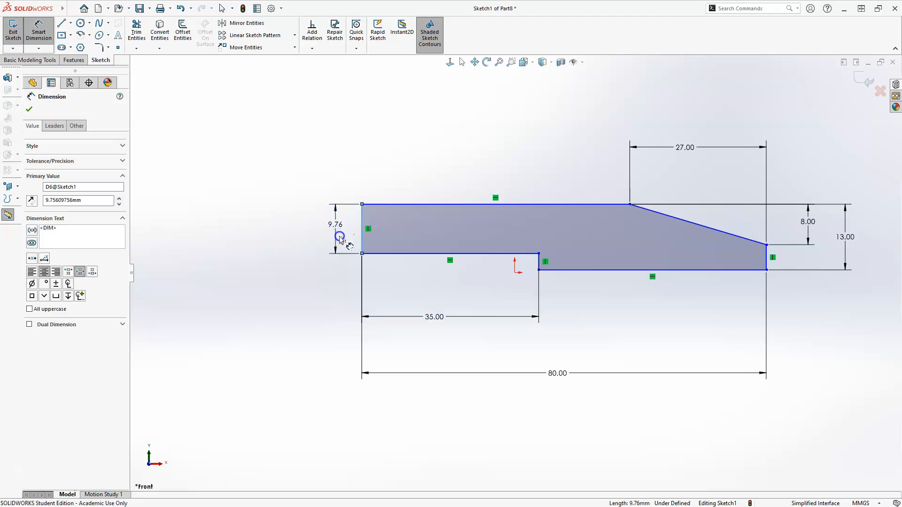
{"action": "key", "text": "Return"}
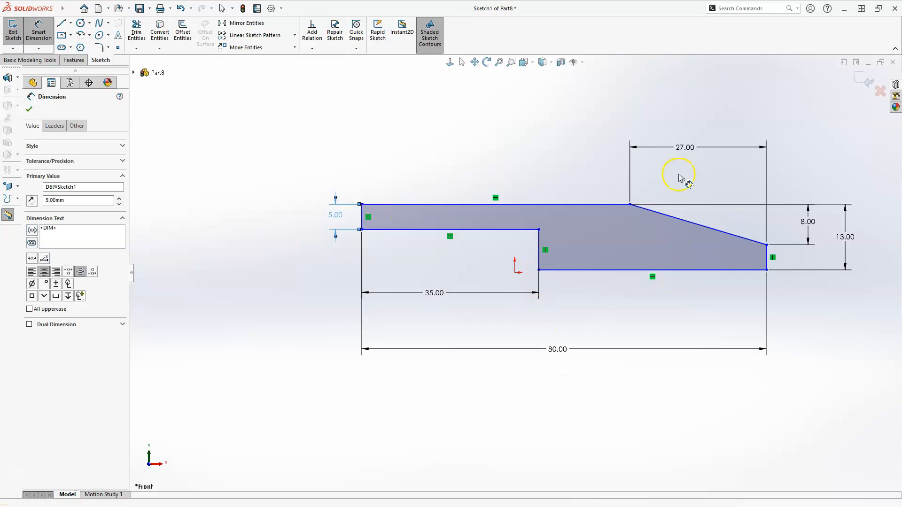
- Dimension the vertical distance between the origin and the profile's lowest horizontal edge to 13/2 mm
{"action": "left_click", "coordinate": [602, 271]}
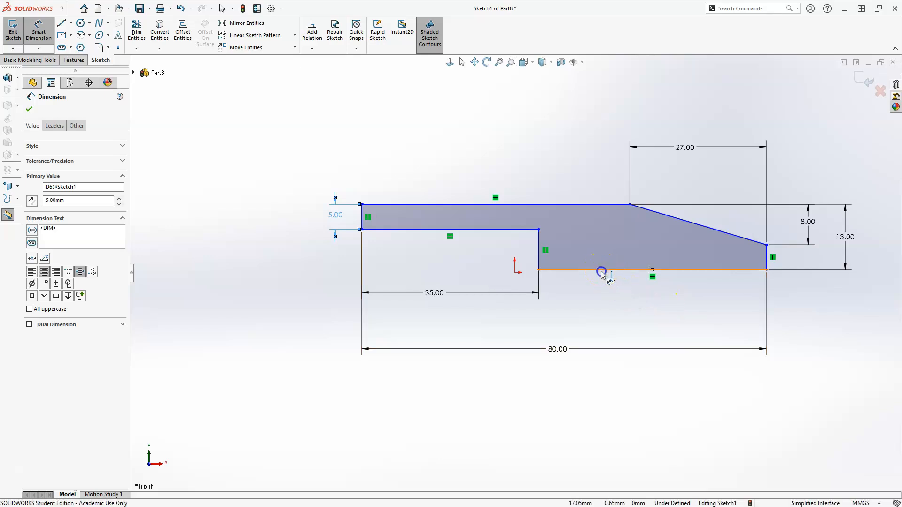
{"action": "key", "text": "Escape"}
{"action": "left_click", "coordinate": [555, 270]}
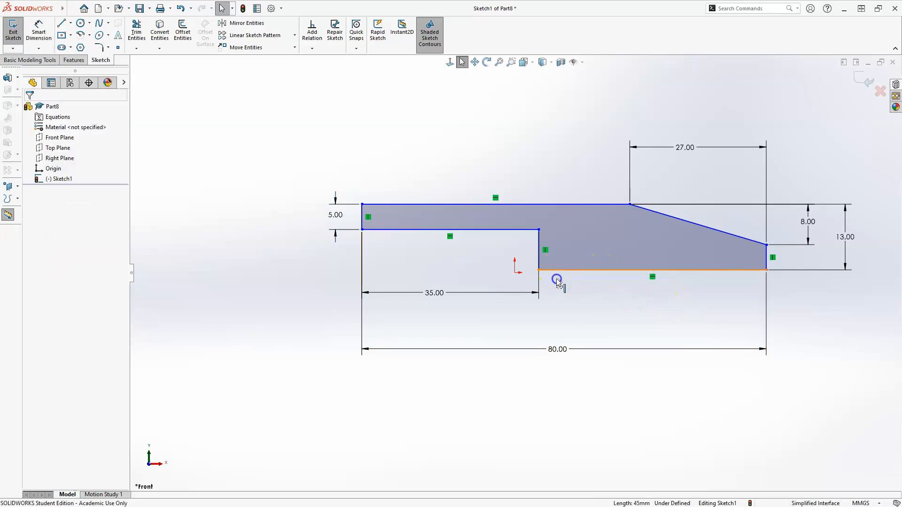
{"action": "left_click_drag", "start_coordinate": [557, 281], "coordinate": [557, 288]}
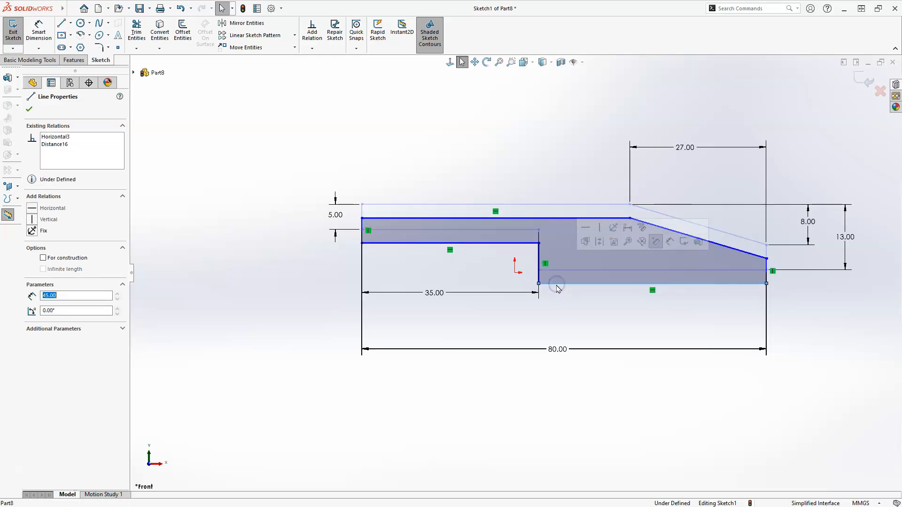
{"action": "left_click", "coordinate": [39, 35]}
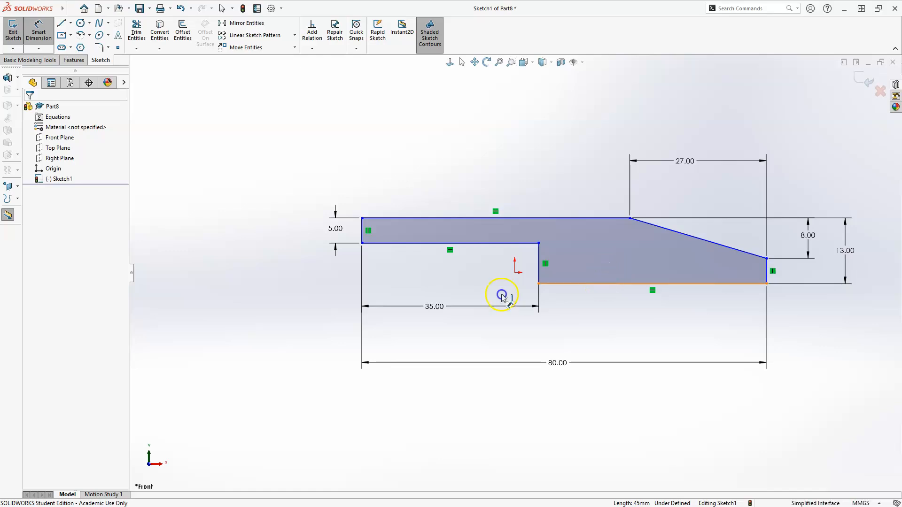
{"action": "left_click", "coordinate": [518, 275]}
{"action": "left_click", "coordinate": [516, 273]}
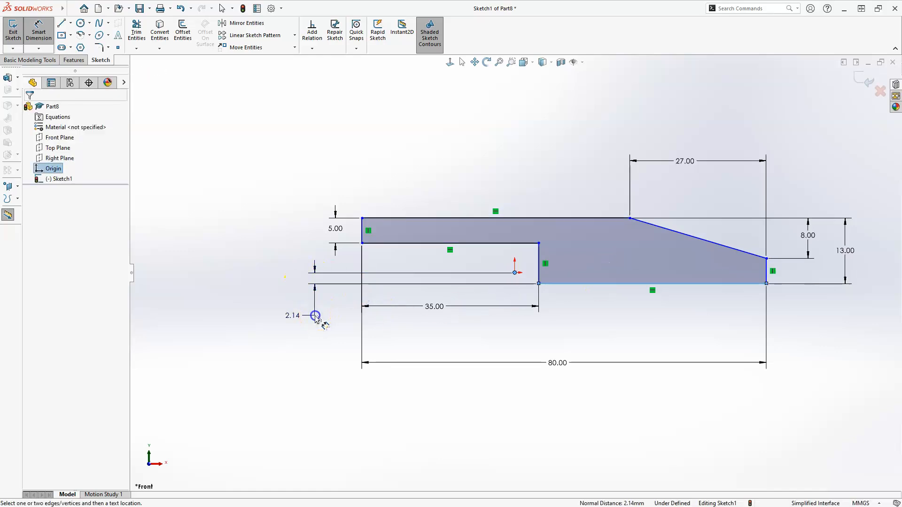
{"action": "left_click", "coordinate": [315, 316]}
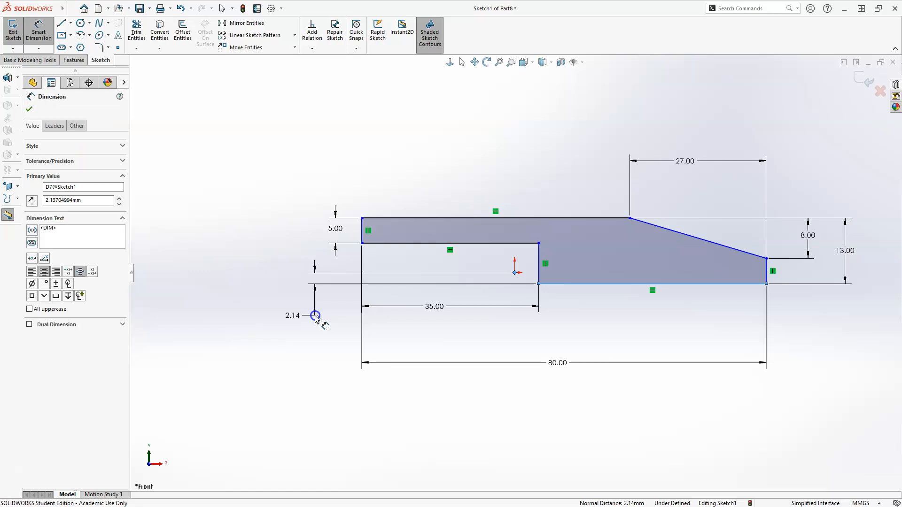
{"action": "type", "text": "13/2"}
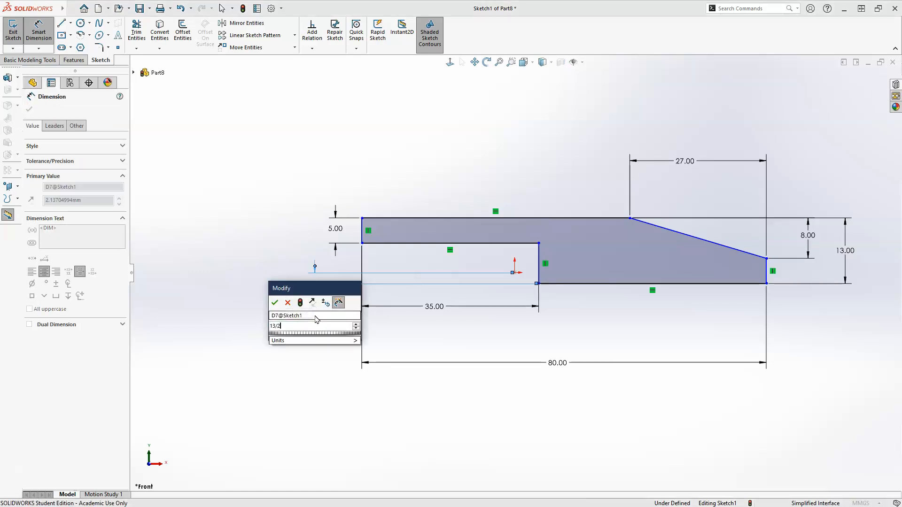
{"action": "key", "text": "Return"}
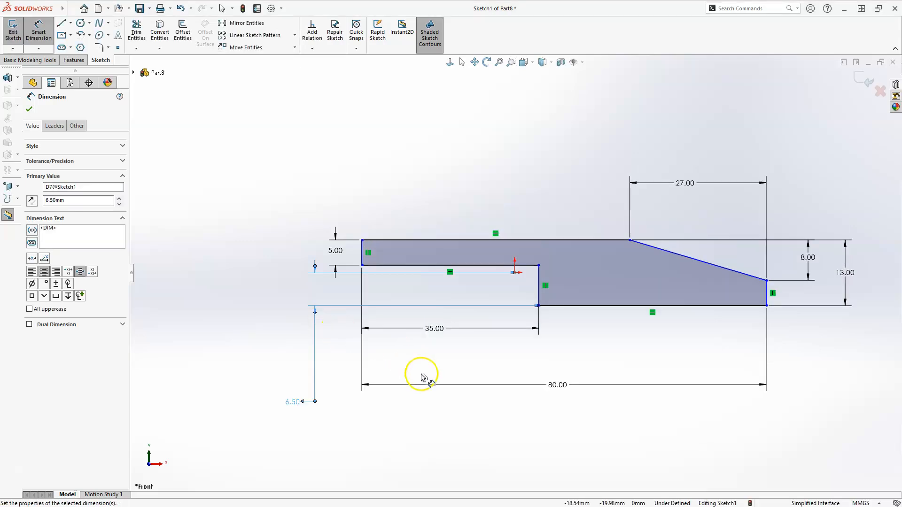
{"action": "key", "text": "Escape"}
{"action": "key", "text": "Escape"}
- Dimension the horizontal distance between the profile's left vertical edge and the origin to 80/2 mm
{"action": "left_click", "coordinate": [363, 254]}
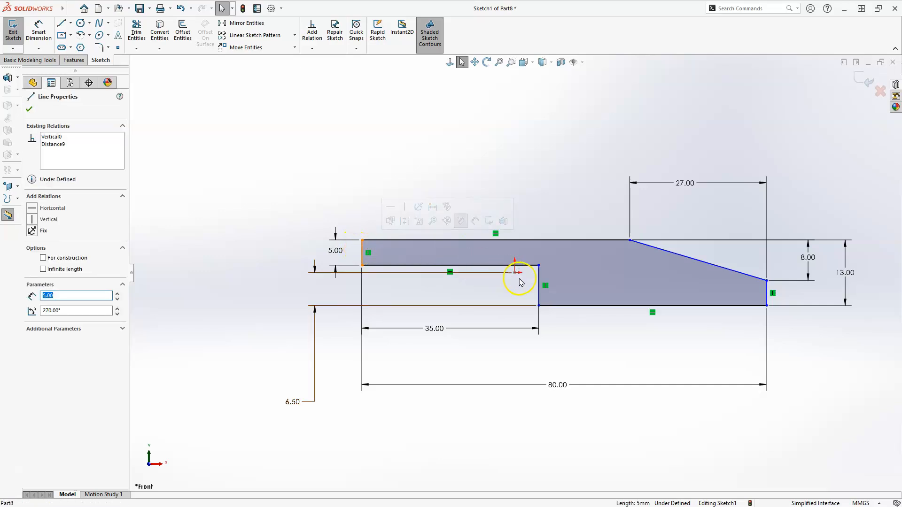
{"action": "left_click", "coordinate": [39, 31]}
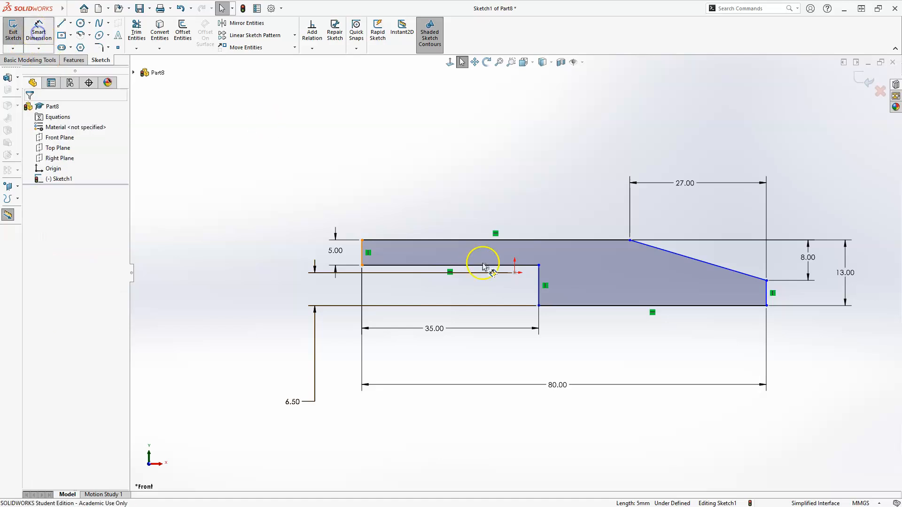
{"action": "left_click", "coordinate": [515, 273]}
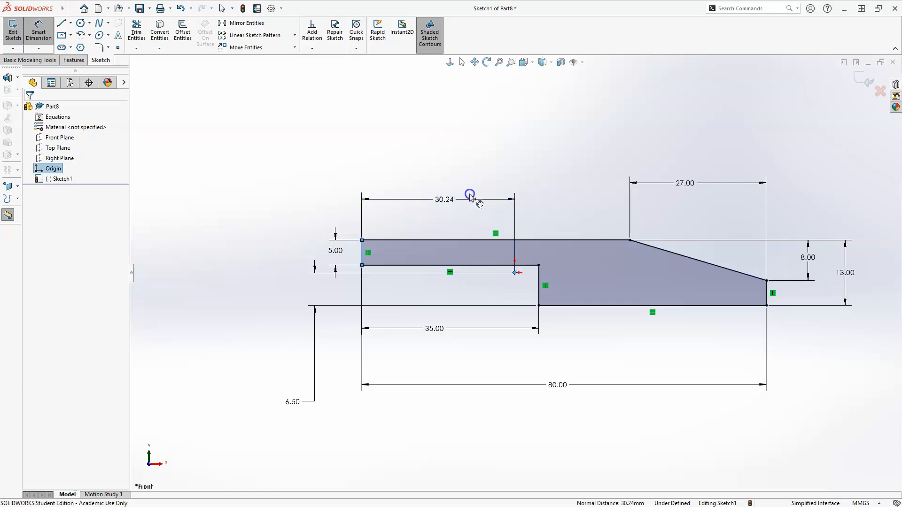
{"action": "left_click", "coordinate": [471, 197]}
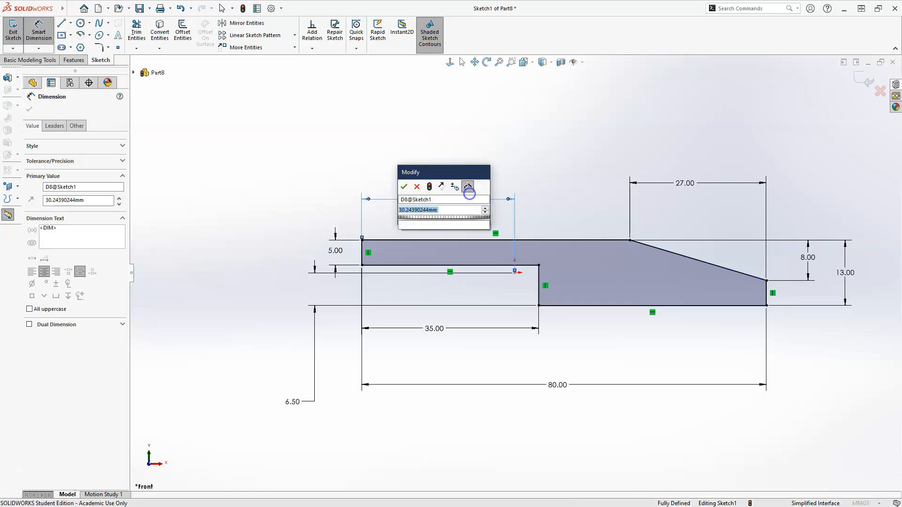
{"action": "type", "text": "80"}
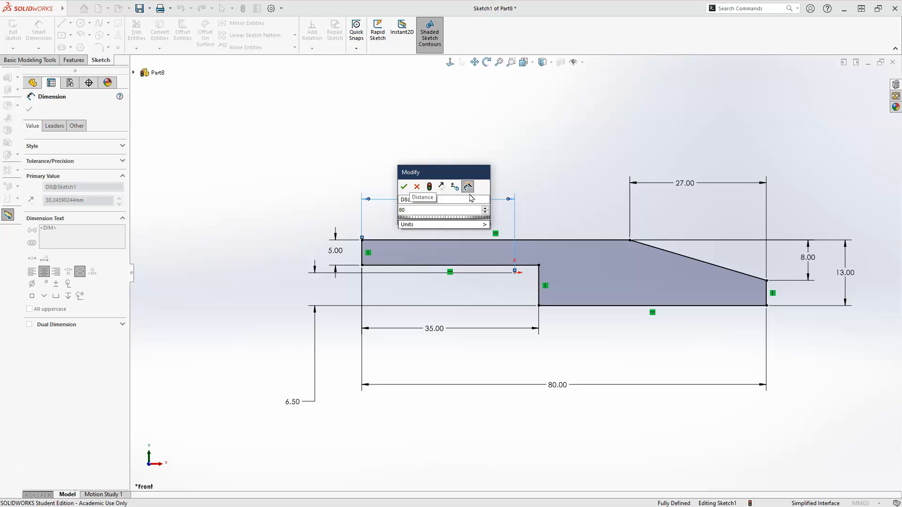
{"action": "type", "text": "/2"}
{"action": "key", "text": "Return"}
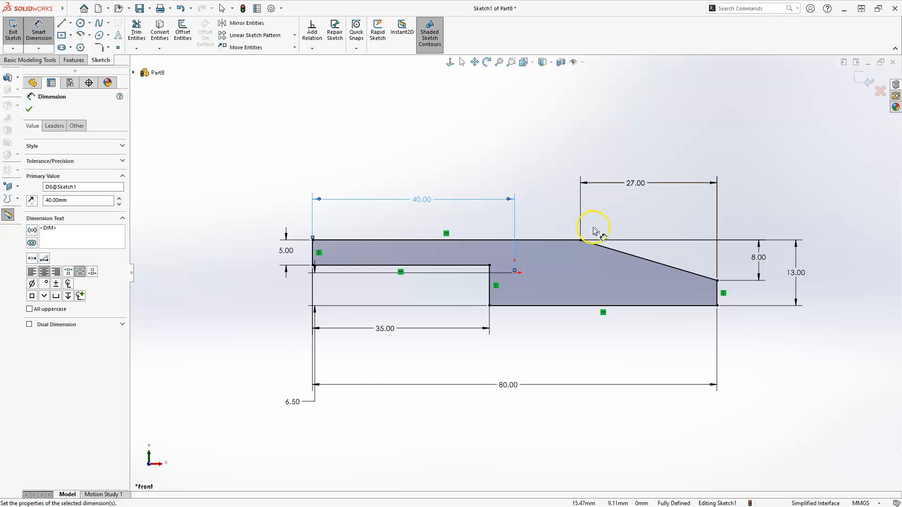
- Extrude the profile as a boss to a depth of 40 mm with the Mid Plane end condition
{"action": "right_click", "coordinate": [369, 130]}
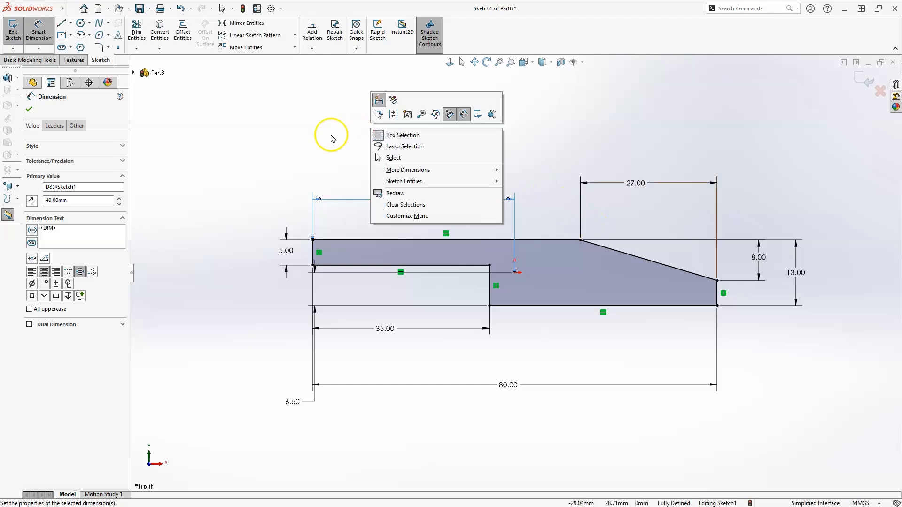
{"action": "left_click", "coordinate": [477, 114]}
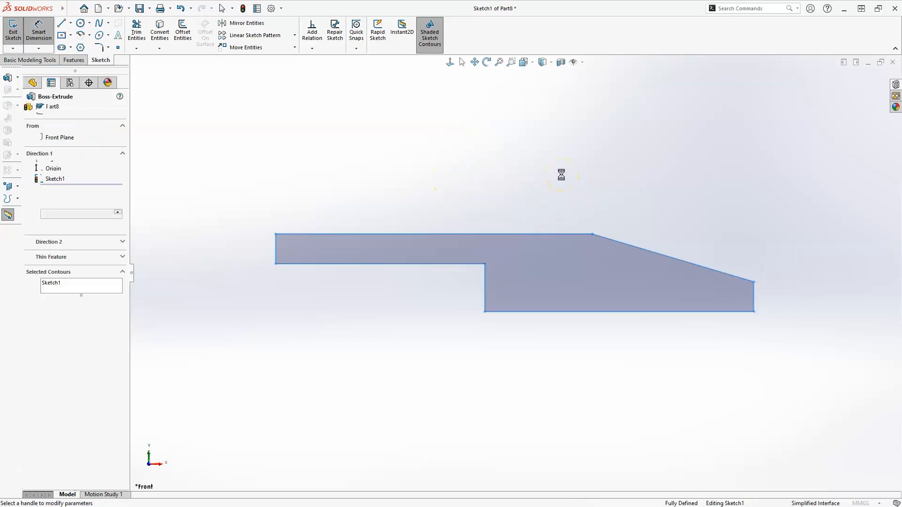
{"action": "middle_click_drag", "start_coordinate": [117, 141], "coordinate": [90, 135]}
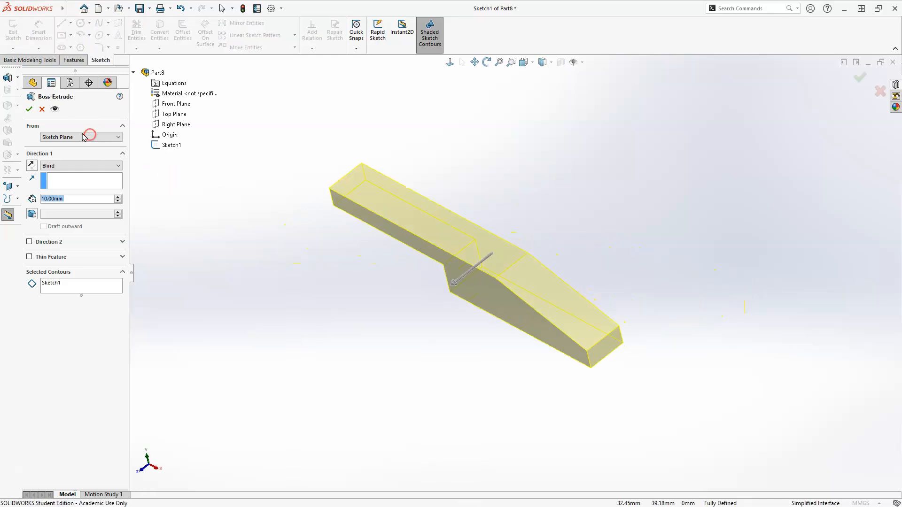
{"action": "left_click", "coordinate": [66, 166]}
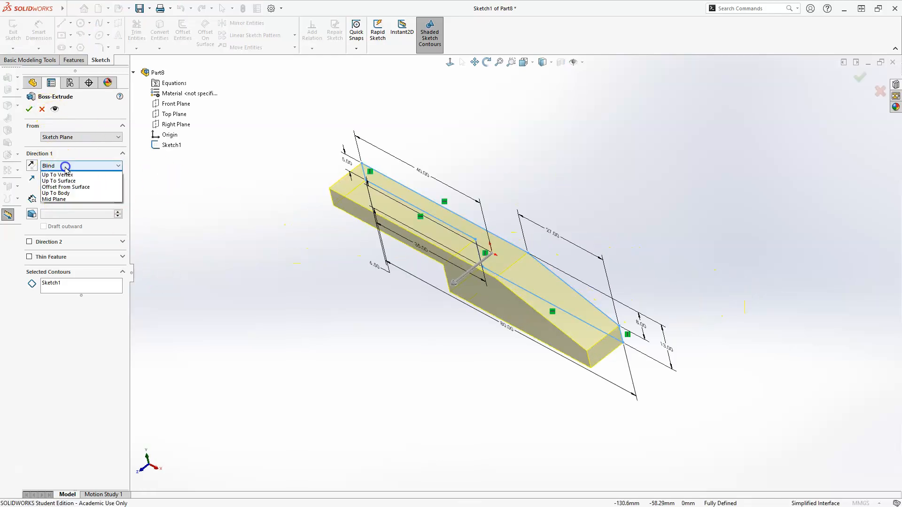
{"action": "left_click", "coordinate": [62, 204]}
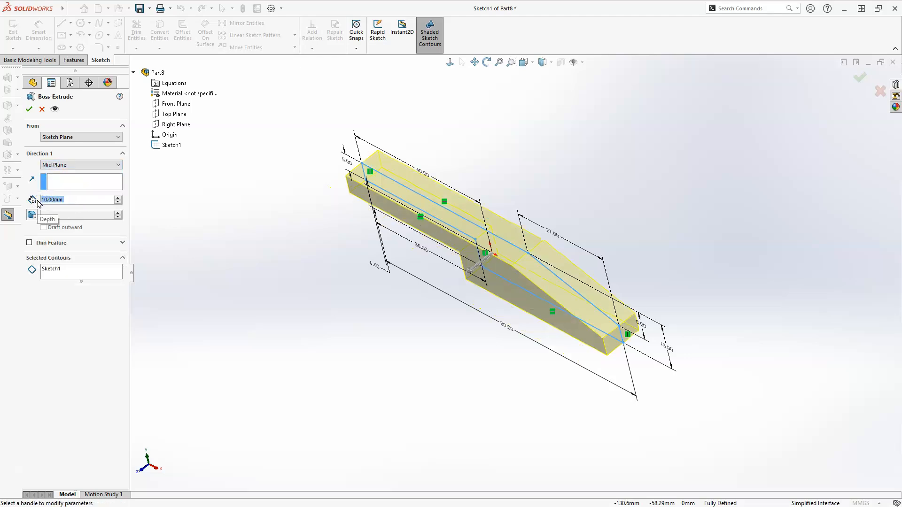
{"action": "type", "text": "40"}
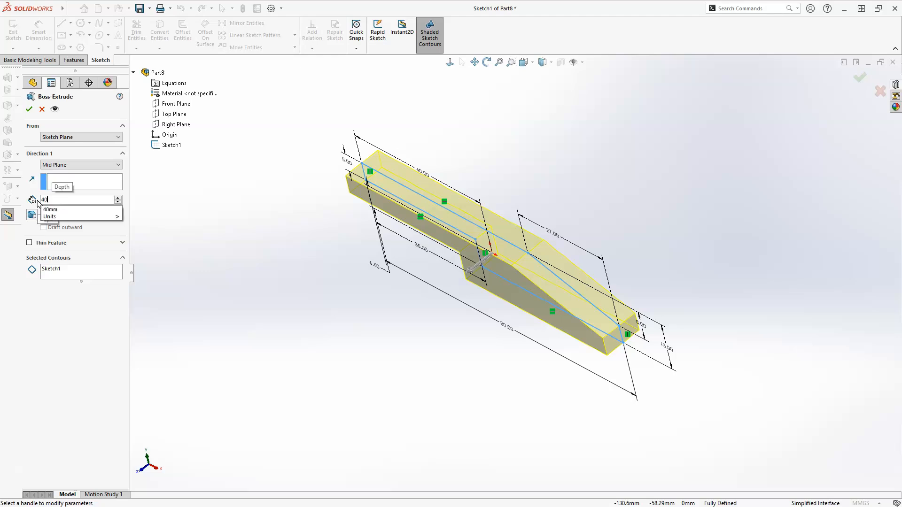
{"action": "left_click", "coordinate": [50, 209]}
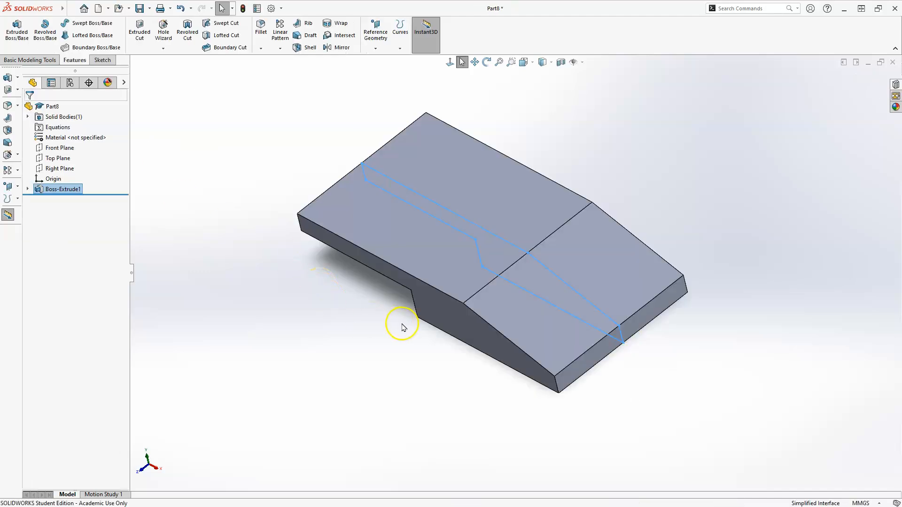
{"action": "left_click", "coordinate": [342, 348]}
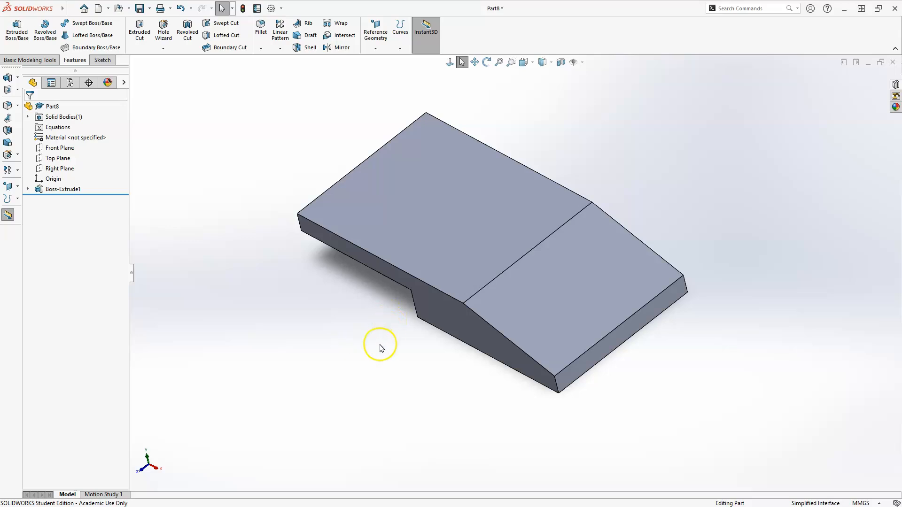
- Fillet the two short 5 mm corner edges at the thin end of the part with a 20 mm radius
{"action": "middle_click_drag", "start_coordinate": [340, 338], "coordinate": [469, 498]}
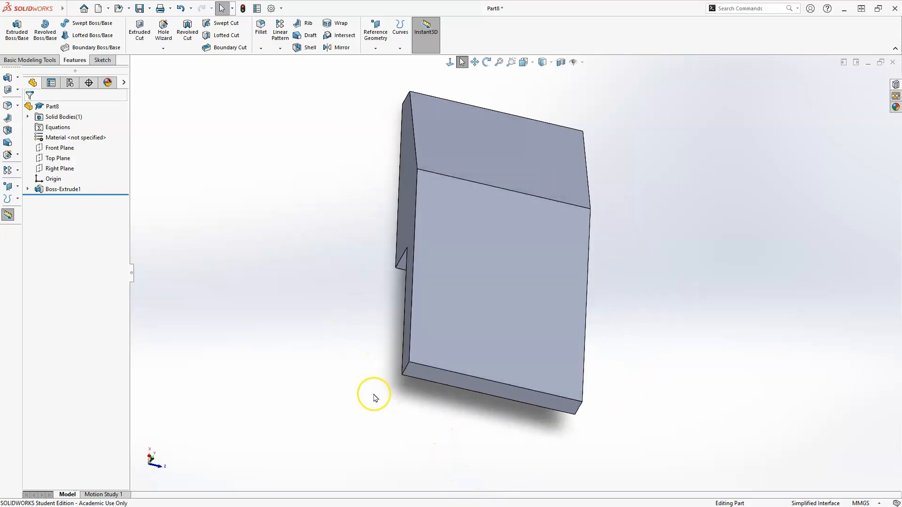
{"action": "middle_click_drag", "start_coordinate": [374, 398], "coordinate": [362, 383]}
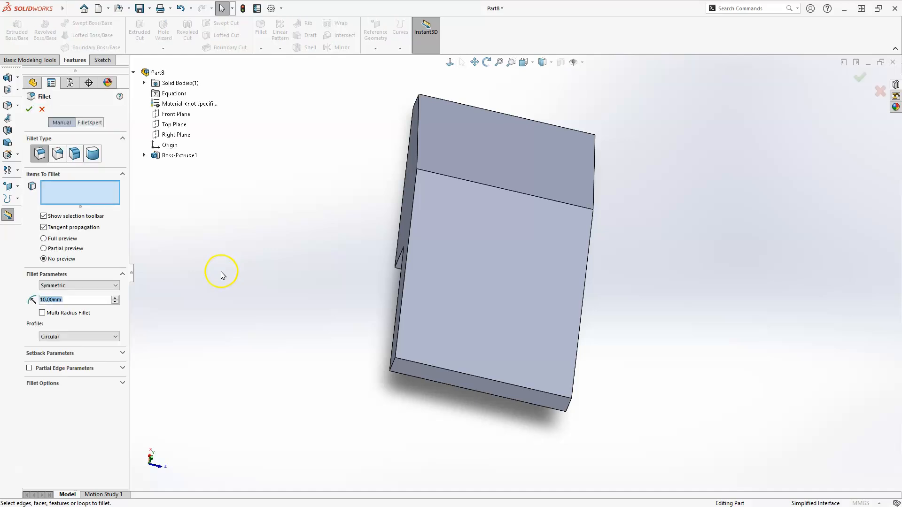
{"action": "double_click", "coordinate": [36, 300]}
{"action": "type", "text": "20"}
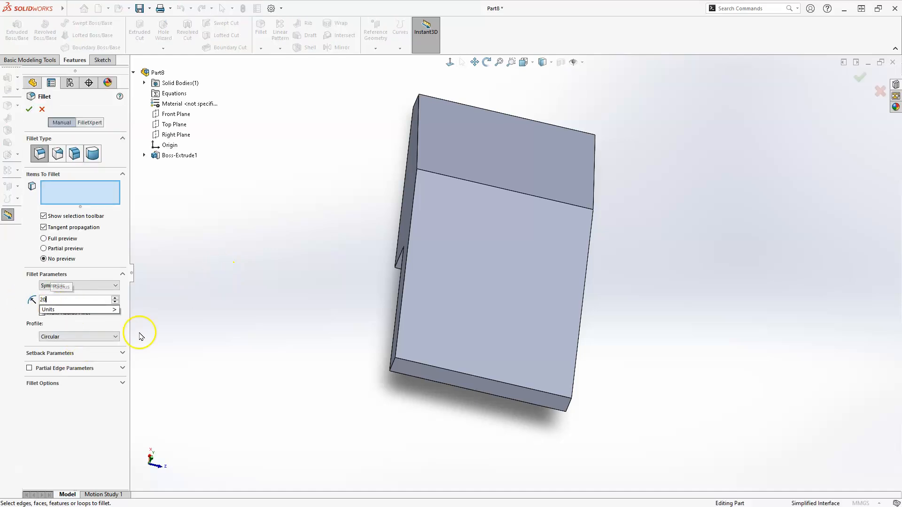
{"action": "left_click", "coordinate": [361, 353]}
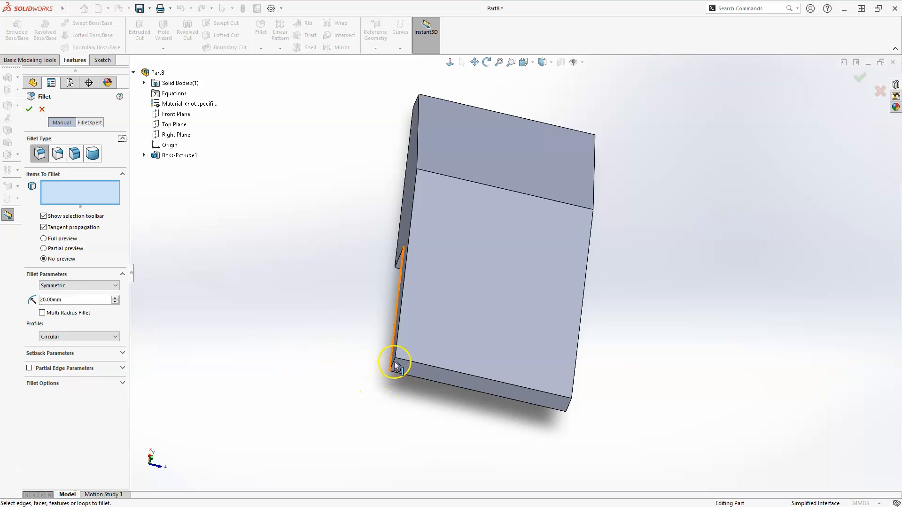
{"action": "left_click", "coordinate": [568, 406]}
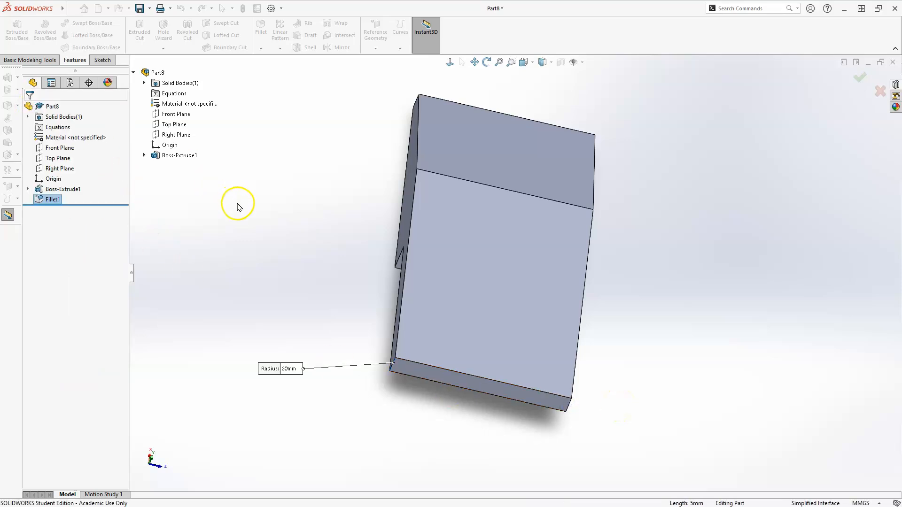
- Start a reference plane from the part's flat top face and the upper edge of the short end face below the slope
{"action": "middle_click_drag", "start_coordinate": [311, 276], "coordinate": [459, 395]}
{"action": "left_click", "coordinate": [376, 48]}
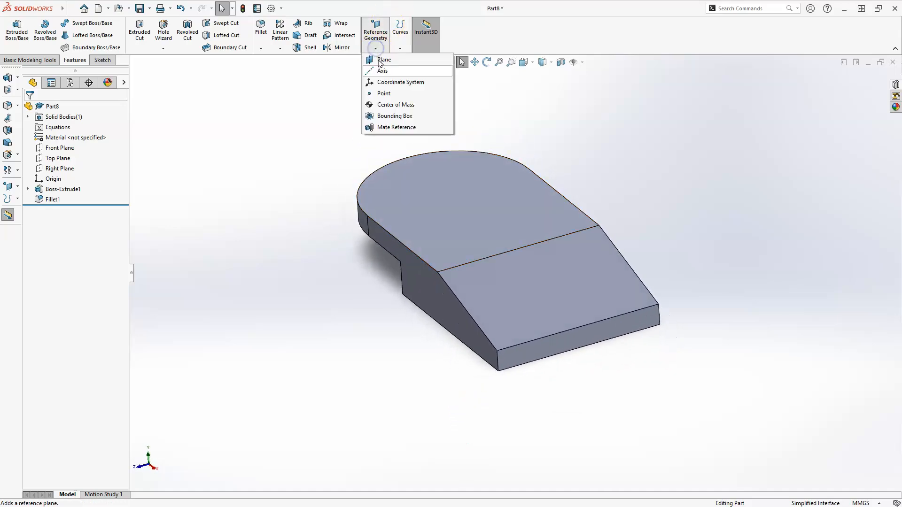
{"action": "left_click", "coordinate": [376, 48]}
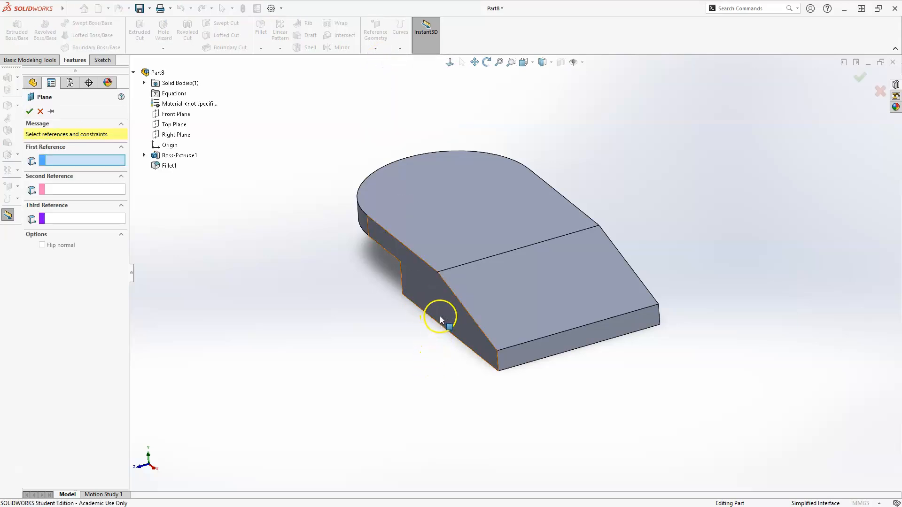
{"action": "middle_click_drag", "start_coordinate": [441, 316], "coordinate": [441, 316]}
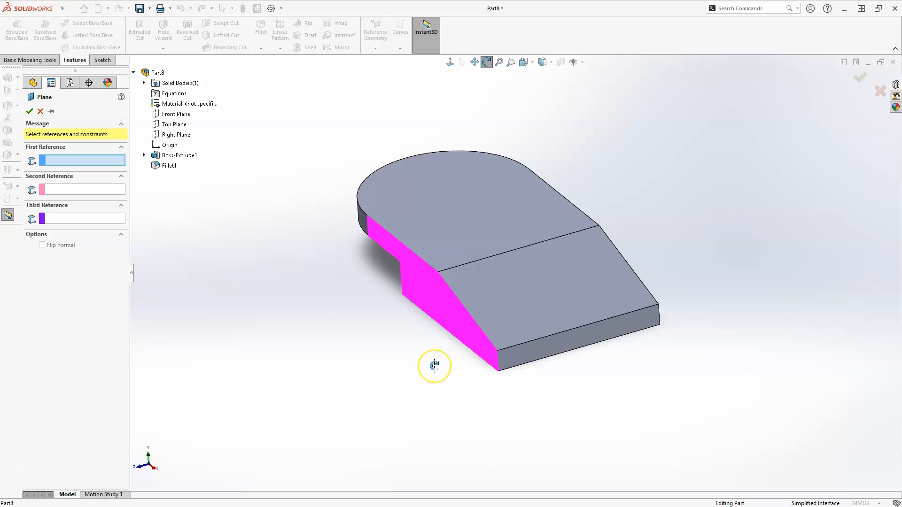
{"action": "middle_click_drag", "start_coordinate": [435, 366], "coordinate": [375, 299]}
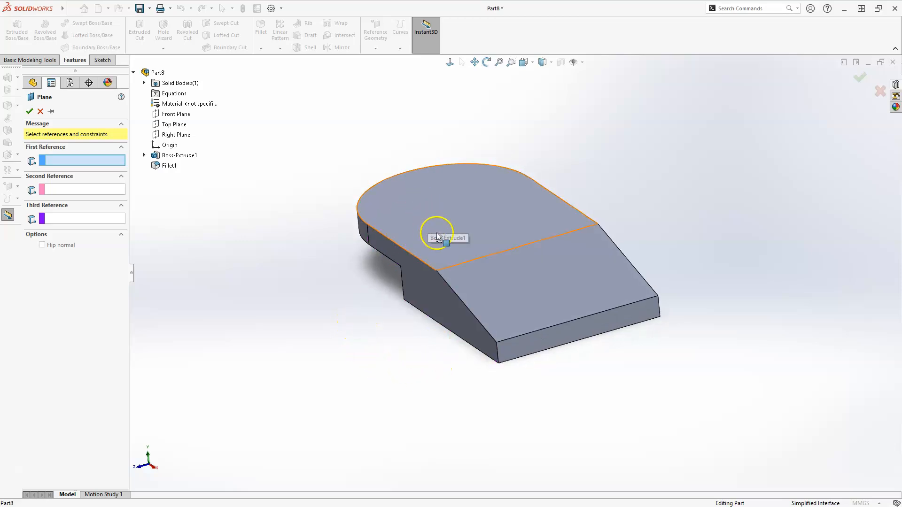
{"action": "left_click", "coordinate": [510, 213]}
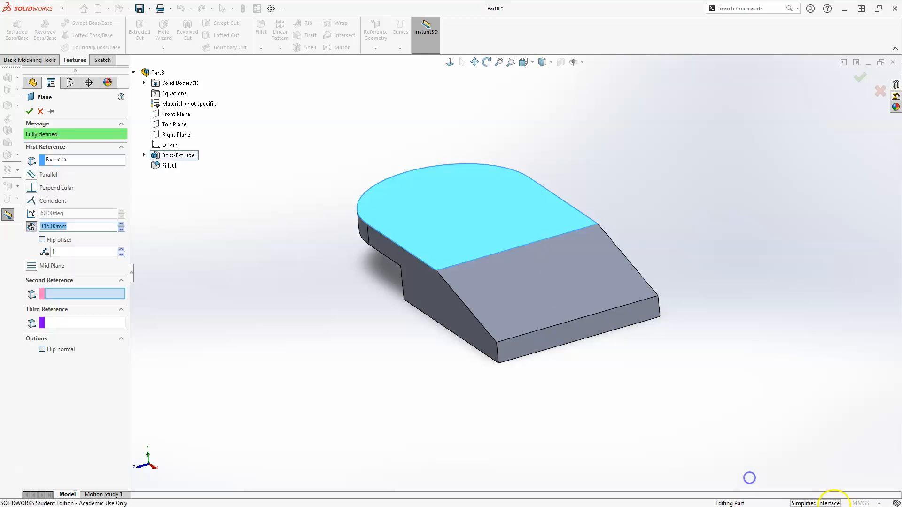
{"action": "left_click", "coordinate": [595, 320]}
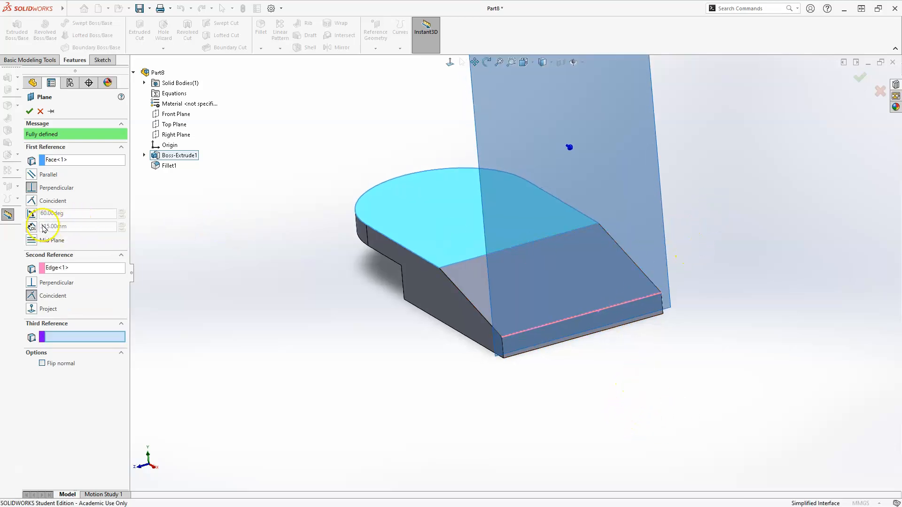
- Set the reference plane at a 30-degree angle to the top face and create it
{"action": "left_click", "coordinate": [30, 214]}
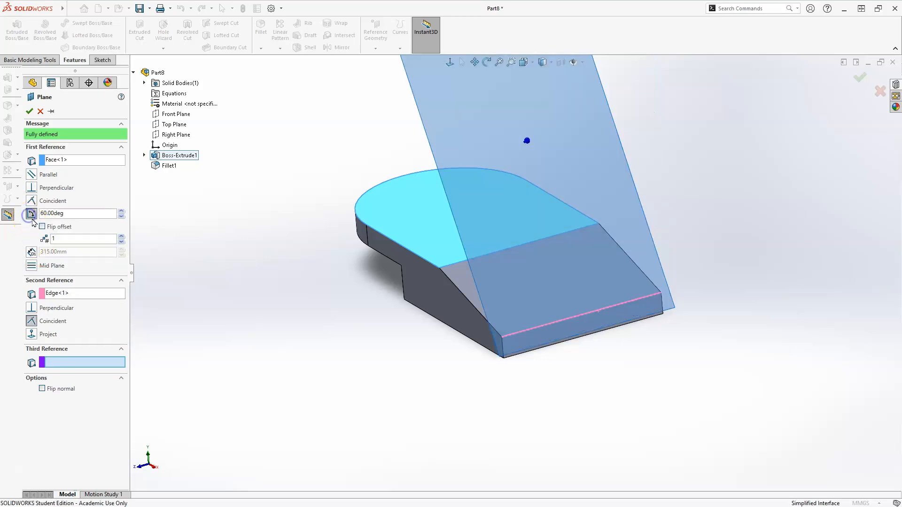
{"action": "middle_click_drag", "start_coordinate": [369, 285], "coordinate": [572, 319]}
{"action": "left_click", "coordinate": [69, 213]}
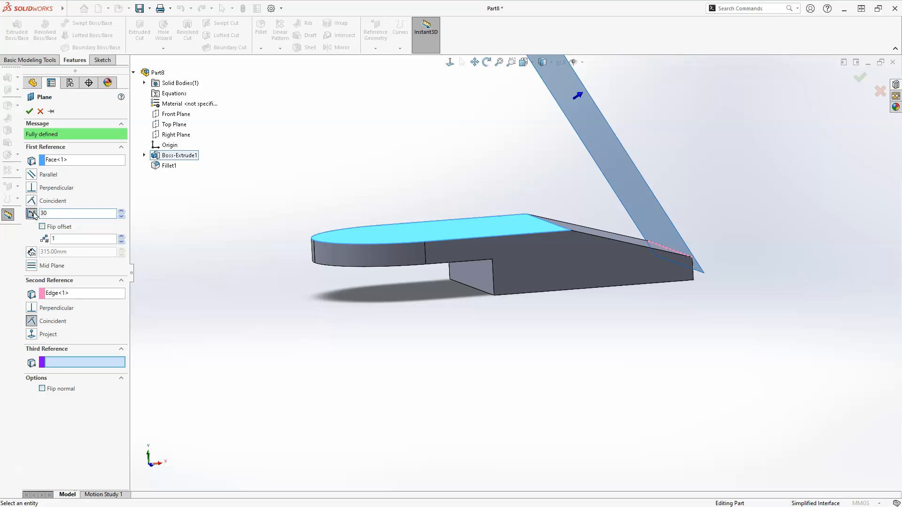
{"action": "type", "text": "30"}
{"action": "key", "text": "Return"}
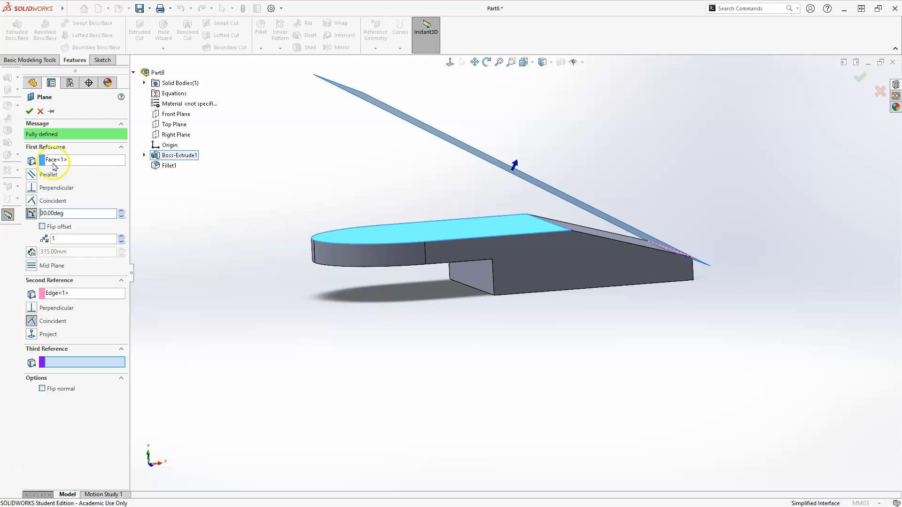
{"action": "left_click", "coordinate": [30, 112]}
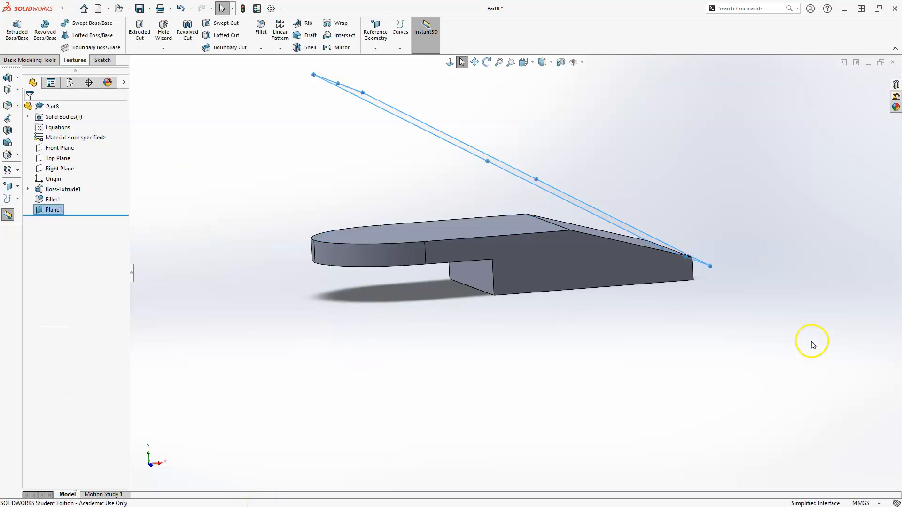
{"action": "middle_click_drag", "start_coordinate": [563, 200], "coordinate": [383, 346]}
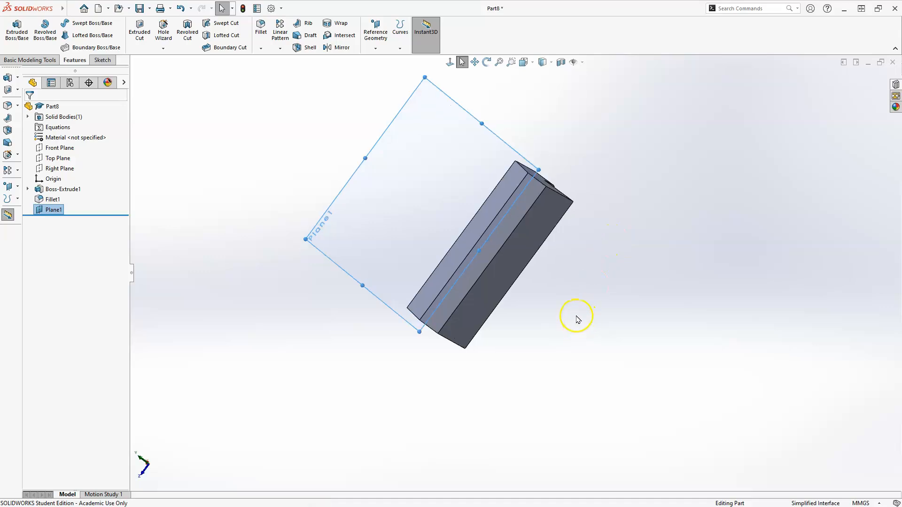
{"action": "middle_click_drag", "start_coordinate": [562, 254], "coordinate": [544, 187]}
{"action": "left_click", "coordinate": [19, 30]}
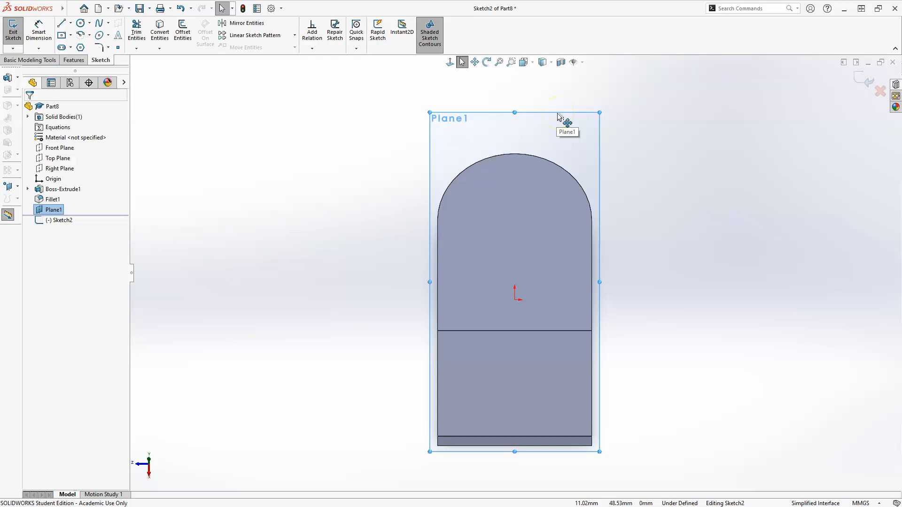
{"action": "middle_click_drag", "start_coordinate": [657, 170], "coordinate": [594, 125]}
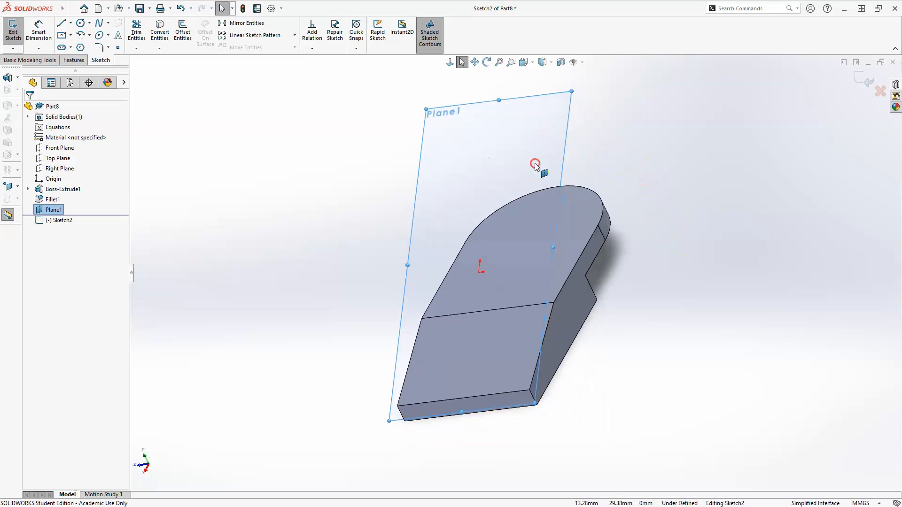
{"action": "middle_click_drag", "start_coordinate": [536, 164], "coordinate": [570, 161]}
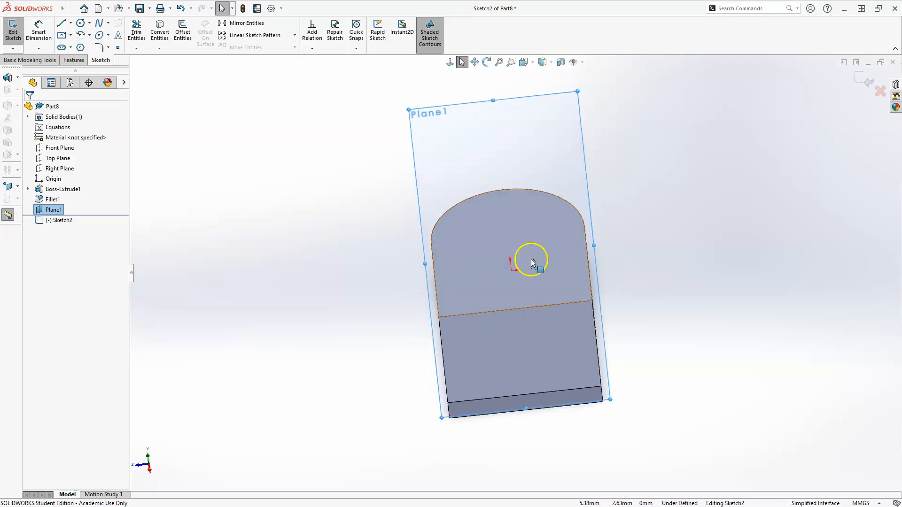
{"action": "key", "text": "Escape"}
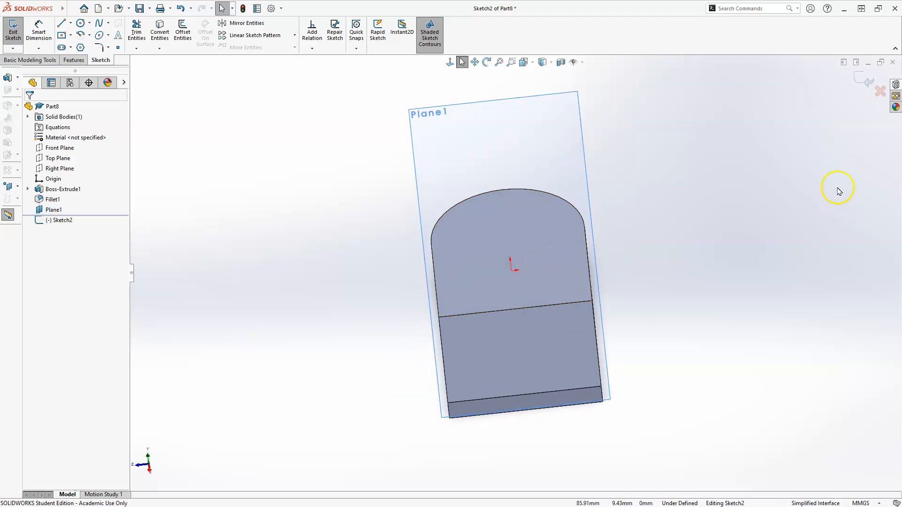
{"action": "left_click", "coordinate": [879, 93]}
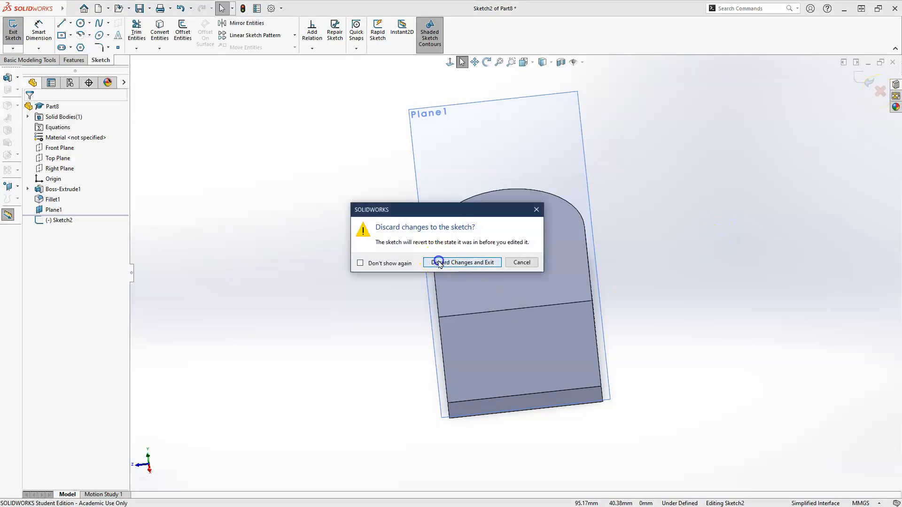
{"action": "left_click", "coordinate": [439, 262]}
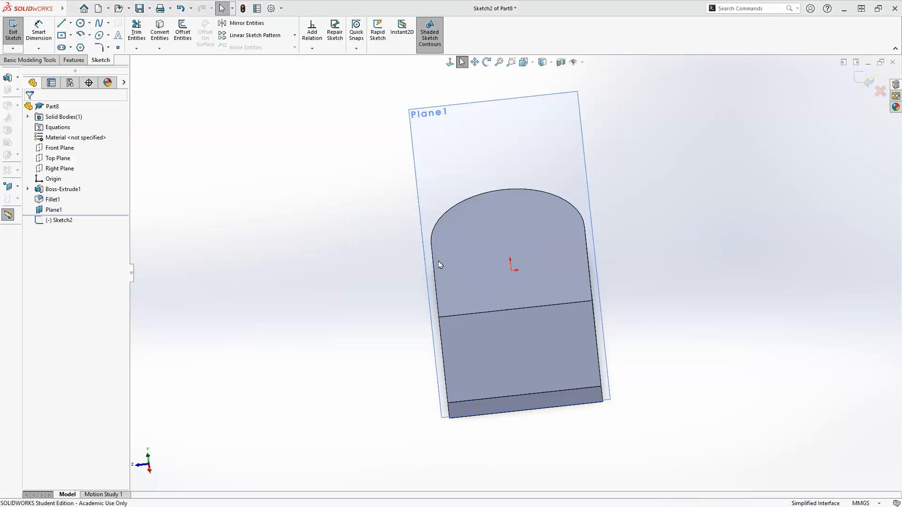
{"action": "left_click", "coordinate": [306, 271]}
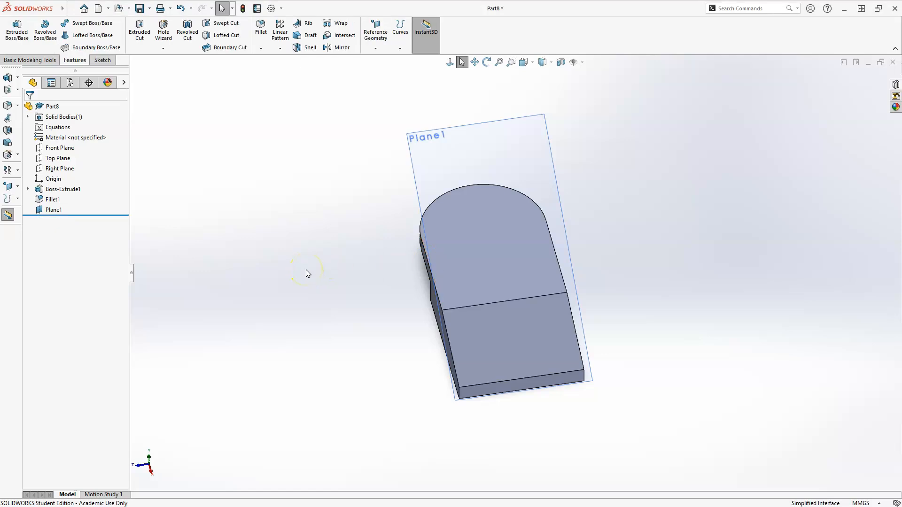
- Start an Extruded Boss sketch on the angled plane and draw a center rectangle about 11 mm wide and 32 mm high below the origin
{"action": "left_click", "coordinate": [18, 27]}
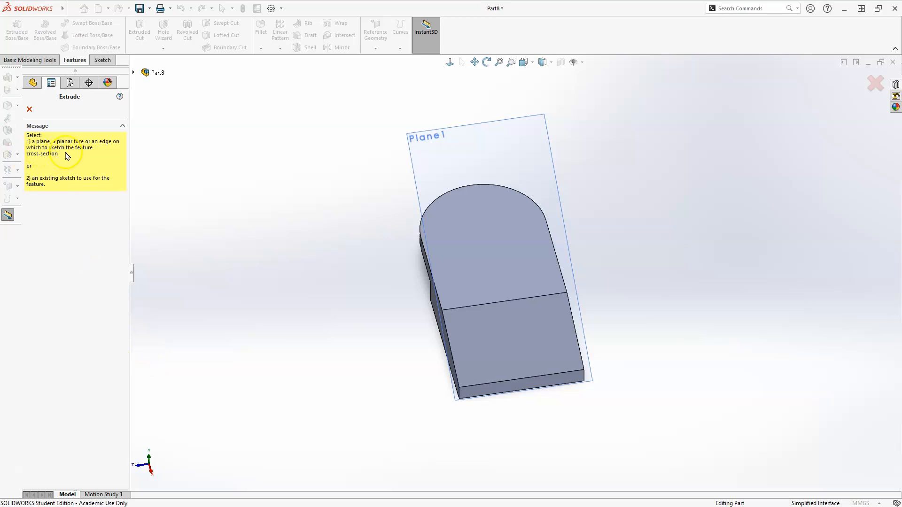
{"action": "left_click", "coordinate": [564, 159]}
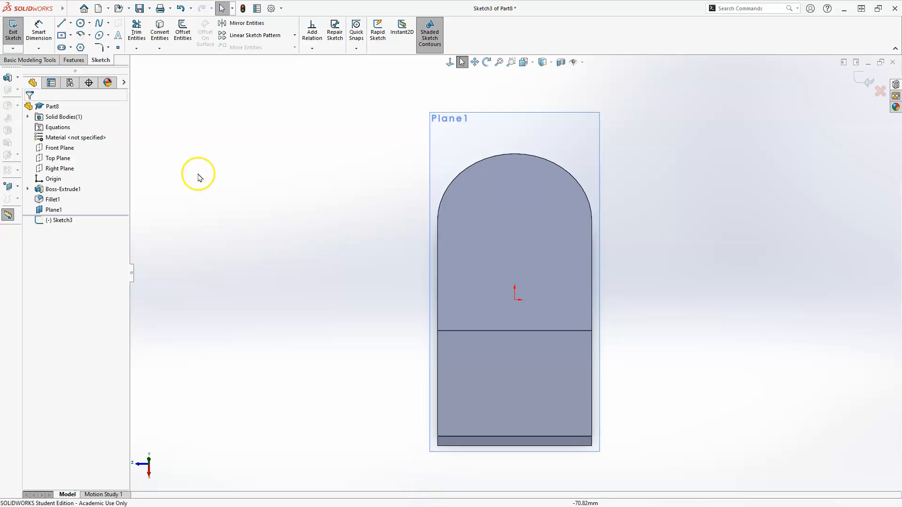
{"action": "left_click", "coordinate": [62, 36]}
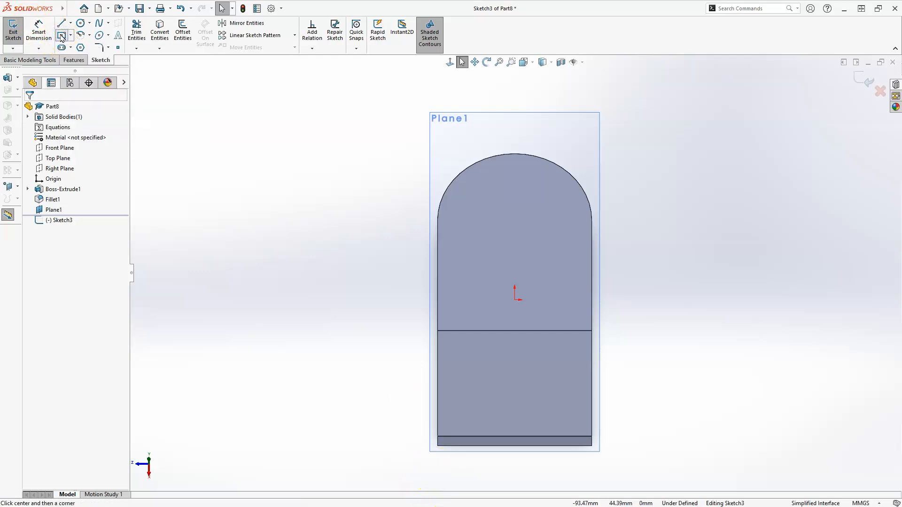
{"action": "left_click", "coordinate": [514, 344]}
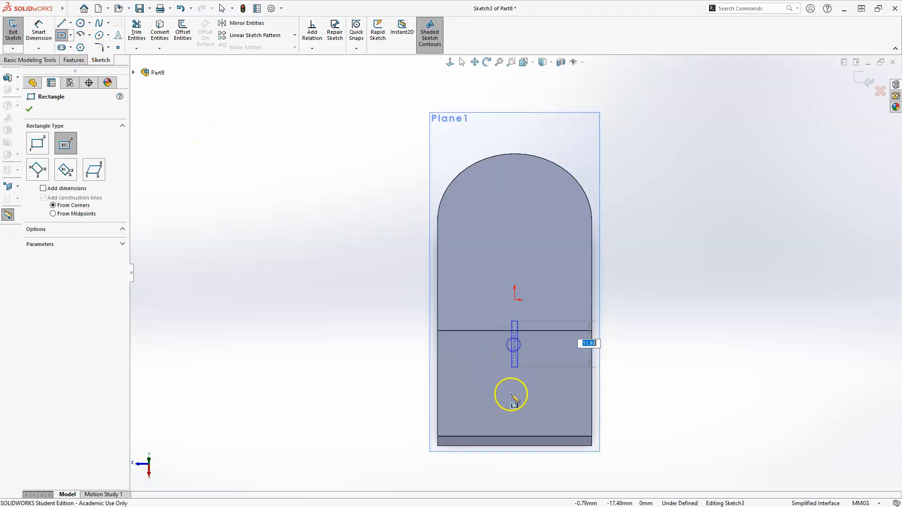
{"action": "left_click", "coordinate": [495, 406]}
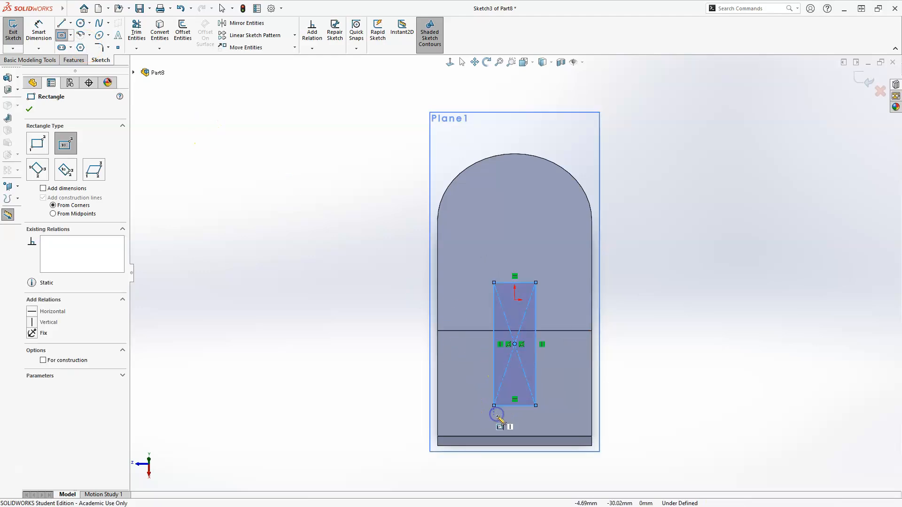
{"action": "key", "text": "Escape"}
{"action": "left_click", "coordinate": [463, 383]}
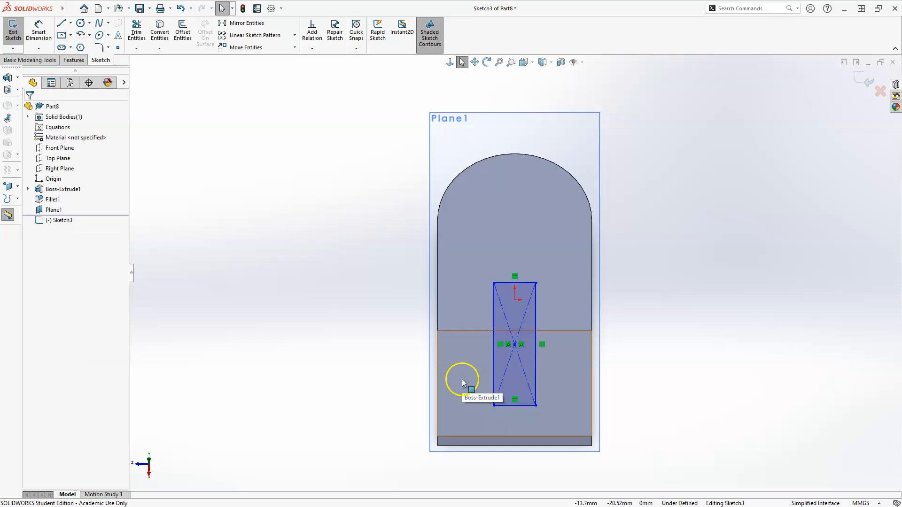
- Dimension the rectangle's height to 55 mm
{"action": "left_click", "coordinate": [48, 26]}
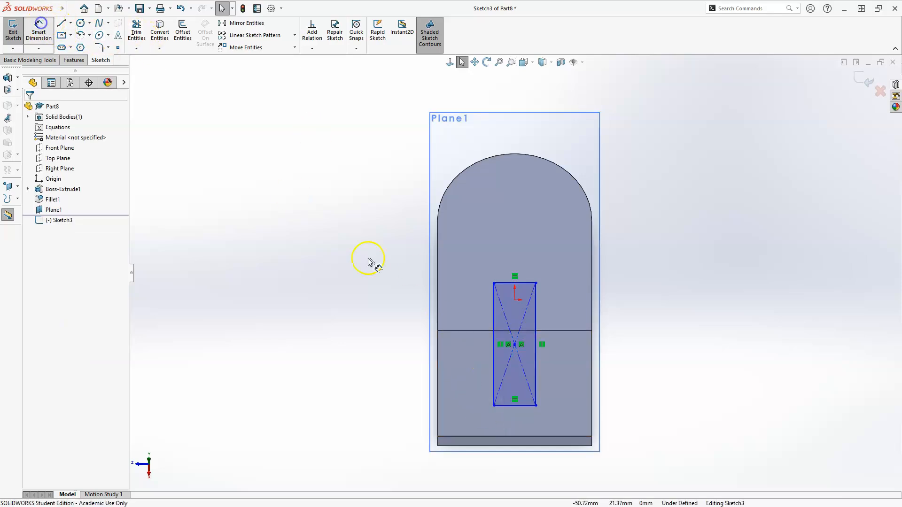
{"action": "left_click", "coordinate": [478, 355]}
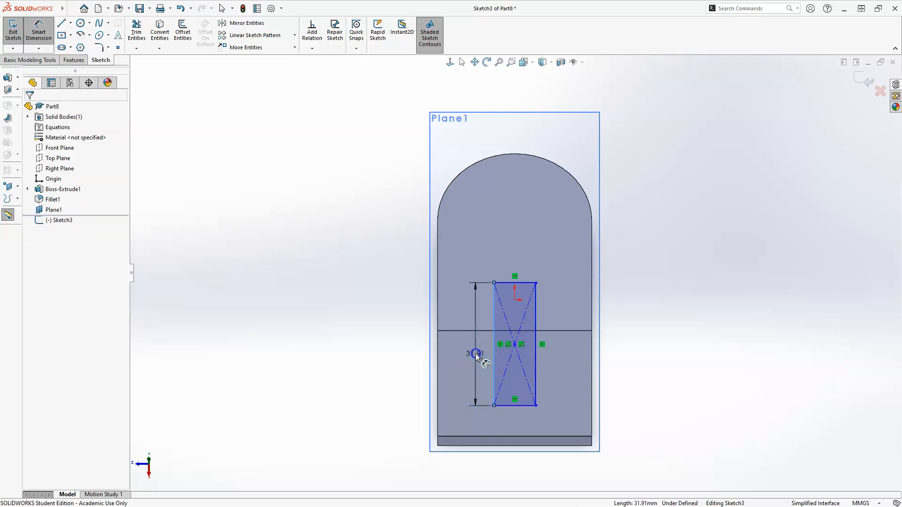
{"action": "left_click", "coordinate": [475, 354]}
{"action": "type", "text": "55"}
{"action": "key", "text": "Return"}
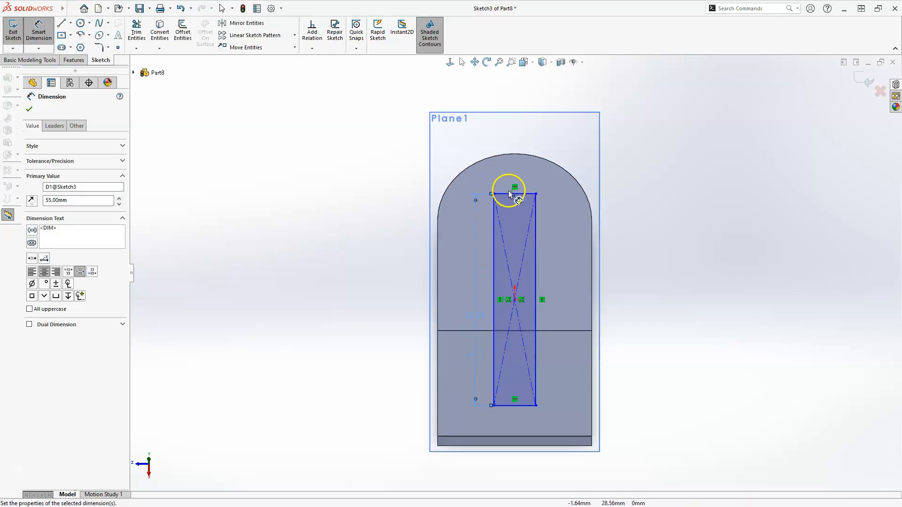
- Dimension the rectangle's width to 30 mm
{"action": "left_click", "coordinate": [514, 173]}
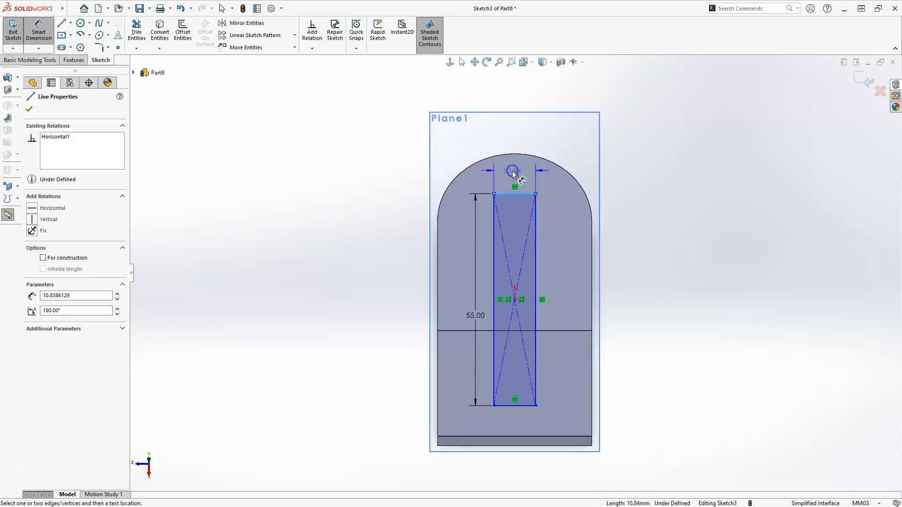
{"action": "left_click", "coordinate": [513, 174]}
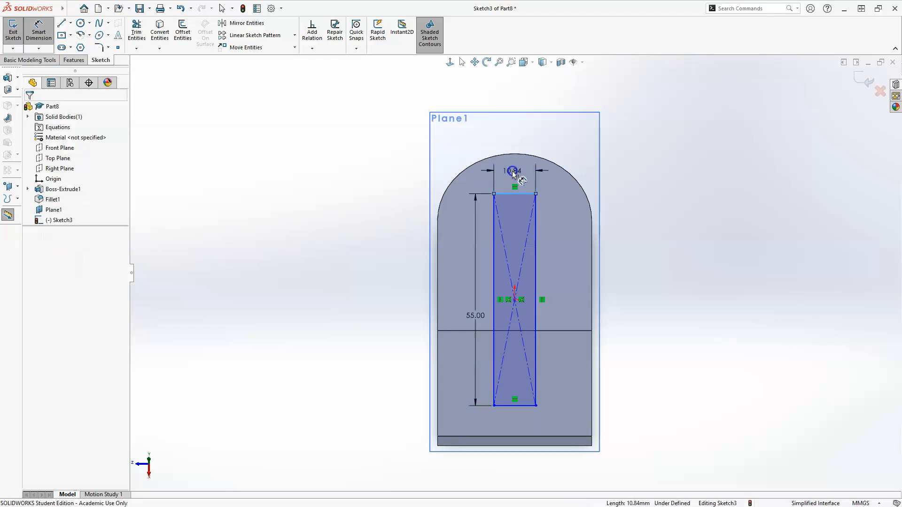
{"action": "double_click", "coordinate": [513, 171]}
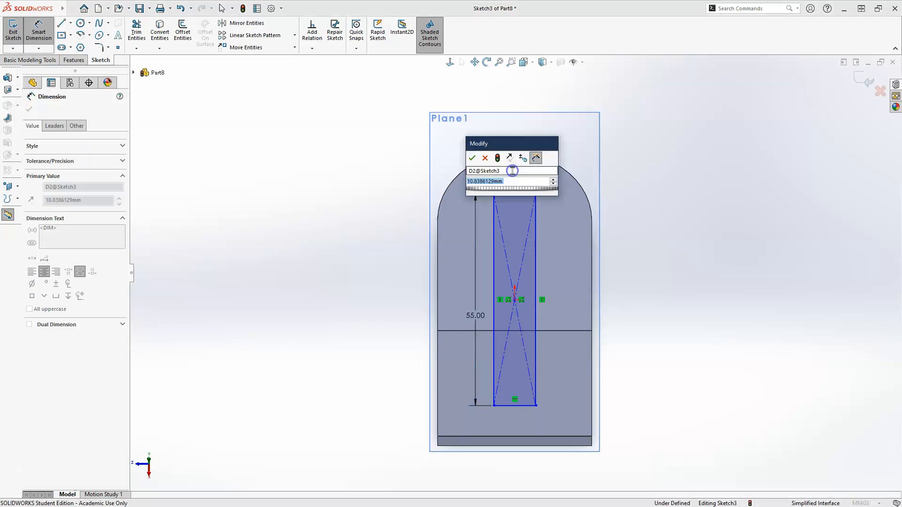
{"action": "type", "text": "30"}
{"action": "key", "text": "Return"}
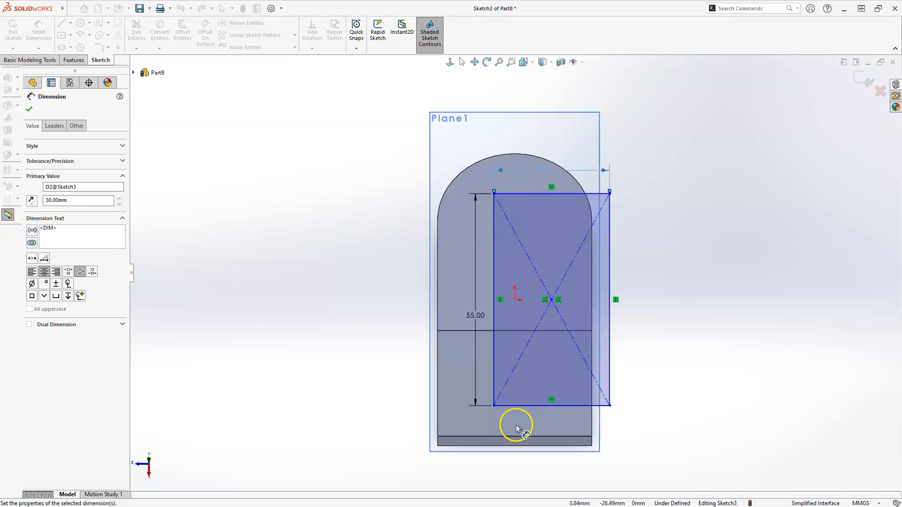
{"action": "scroll", "coordinate": [469, 477], "scroll_direction": "down", "scroll_amount": 2}
{"action": "scroll", "coordinate": [486, 451], "scroll_direction": "down", "scroll_amount": 1}
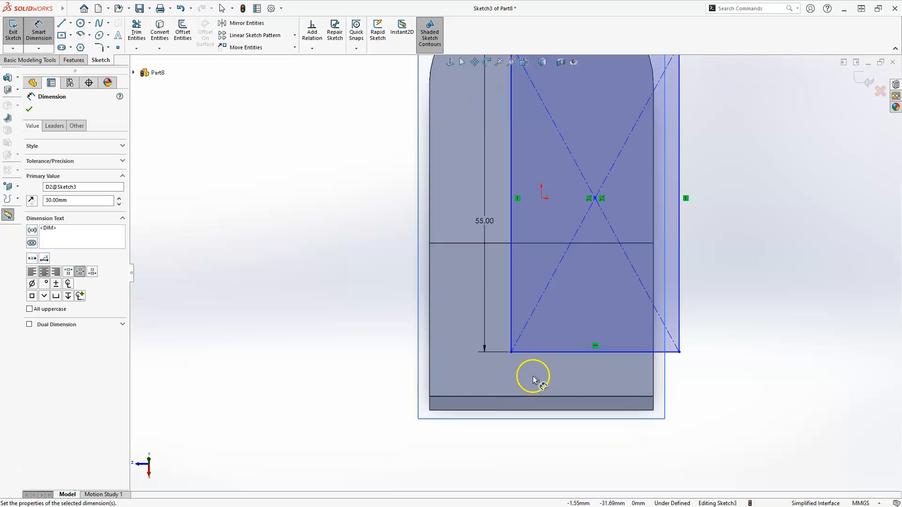
{"action": "key", "text": "Escape"}
{"action": "key", "text": "Escape"}
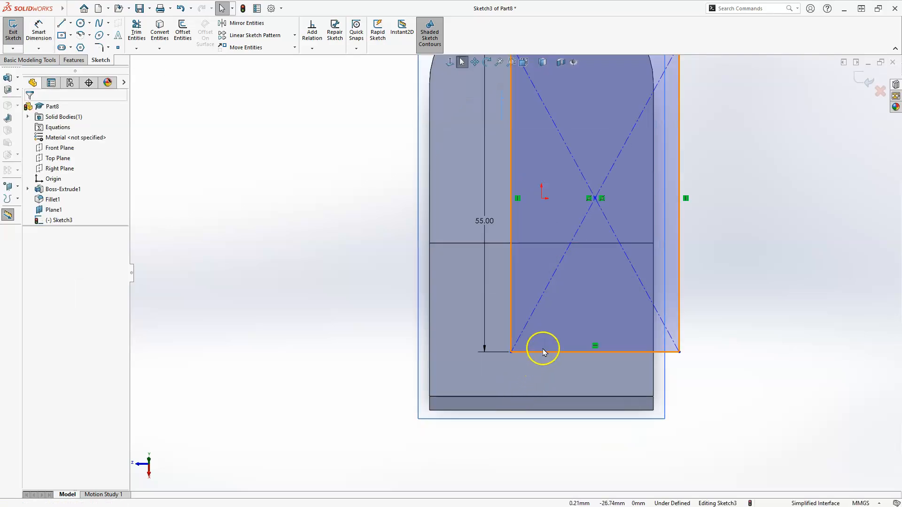
- Make the rectangle's lower edge collinear with the lower edge of the sloped face
{"action": "left_click", "coordinate": [553, 351]}
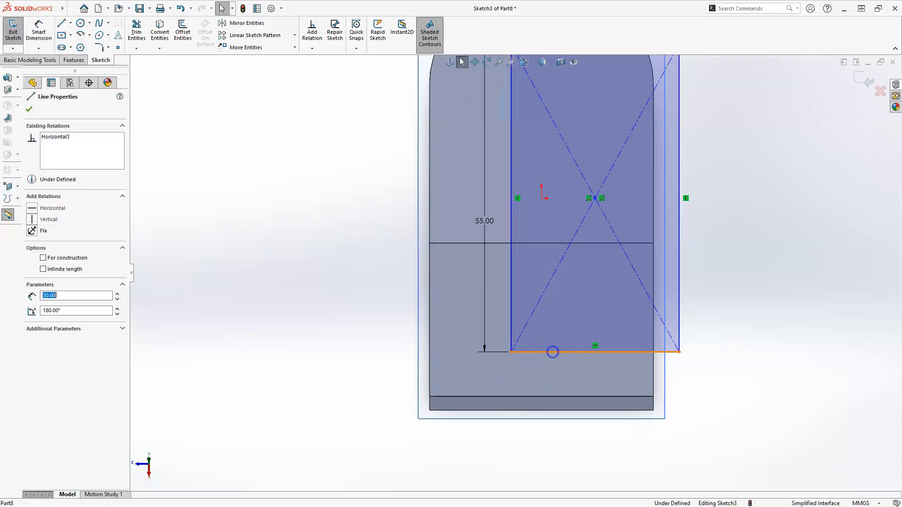
{"action": "key", "text": "Escape"}
{"action": "left_click", "coordinate": [570, 397], "text": "ctrl"}
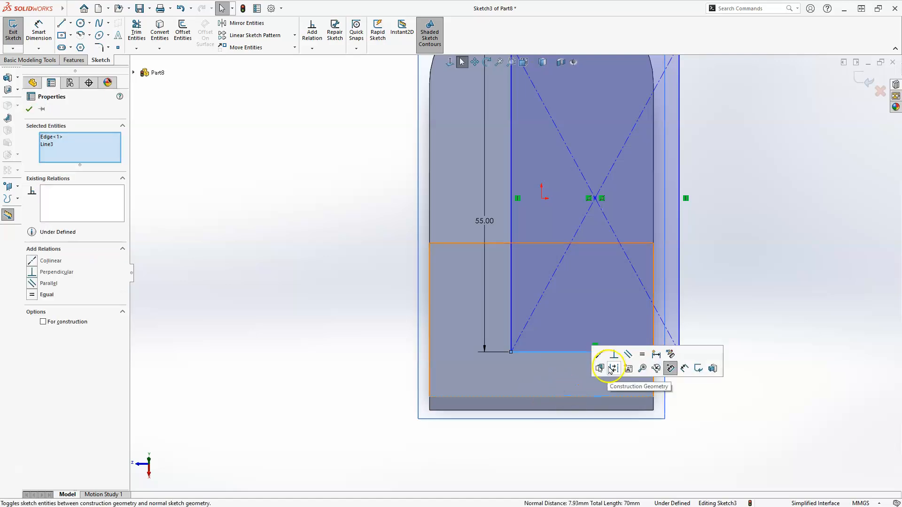
{"action": "left_click", "coordinate": [602, 355]}
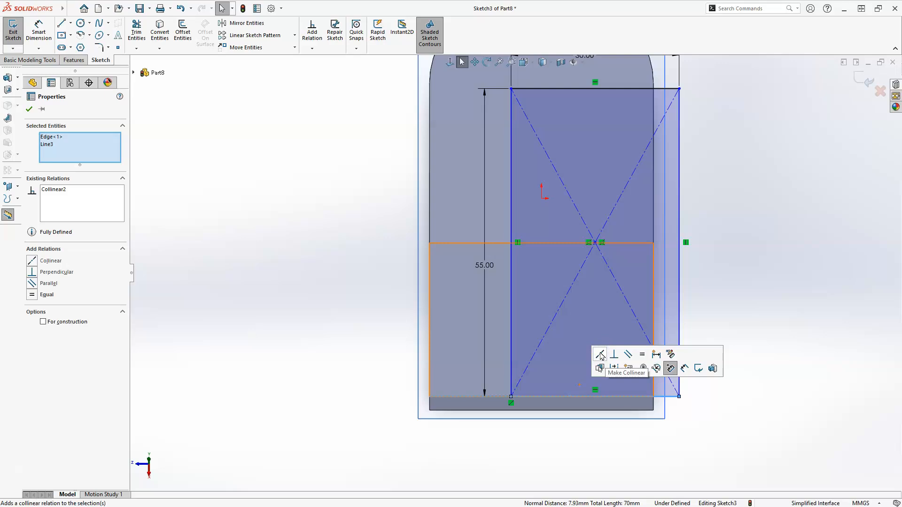
{"action": "left_click", "coordinate": [391, 158]}
- Align the rectangle's center point vertically with the origin
{"action": "left_click", "coordinate": [542, 200]}
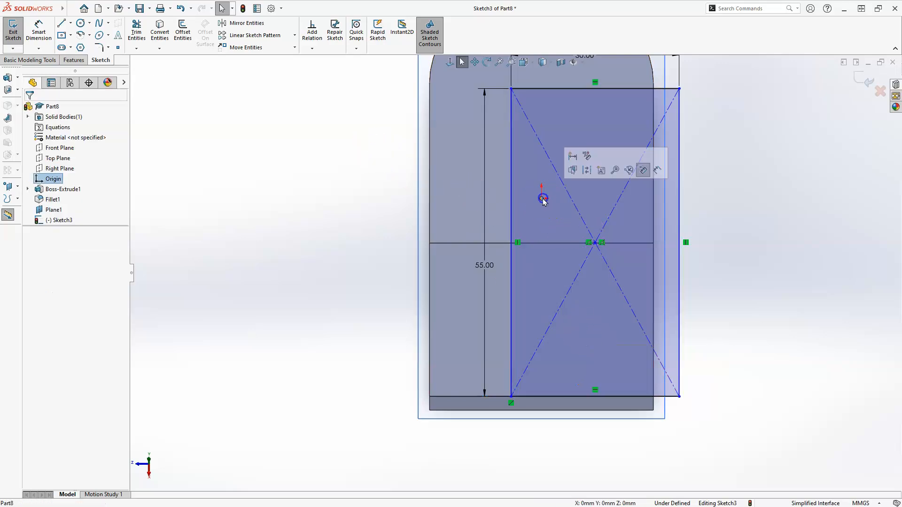
{"action": "left_click", "coordinate": [595, 242], "text": "ctrl"}
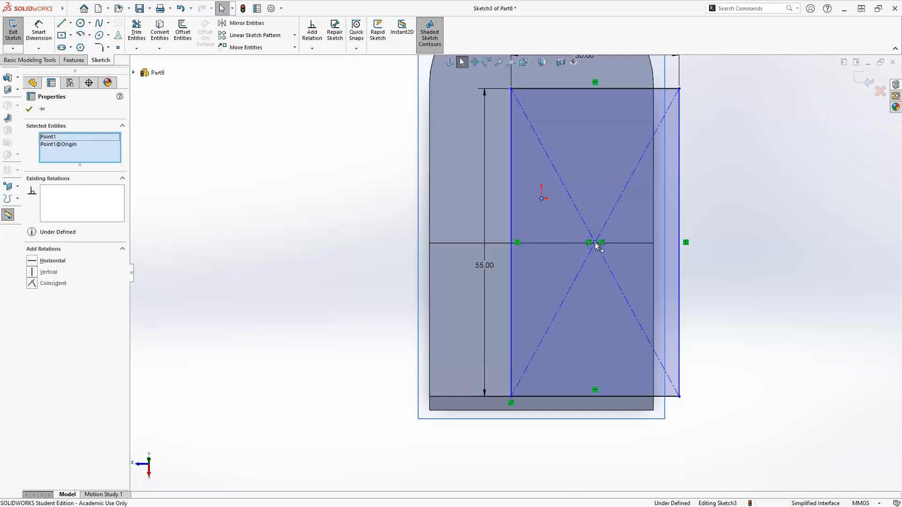
{"action": "left_click", "coordinate": [639, 200]}
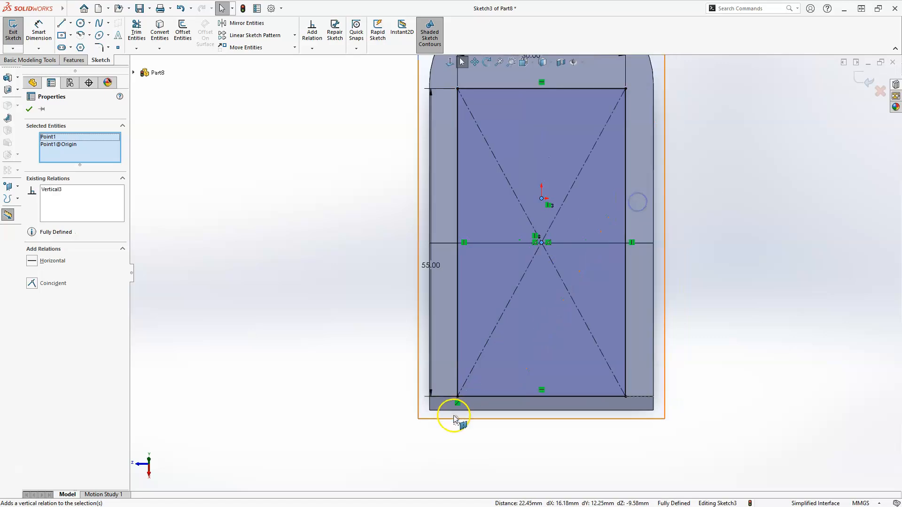
{"action": "scroll", "coordinate": [453, 435], "scroll_direction": "up", "scroll_amount": 2}
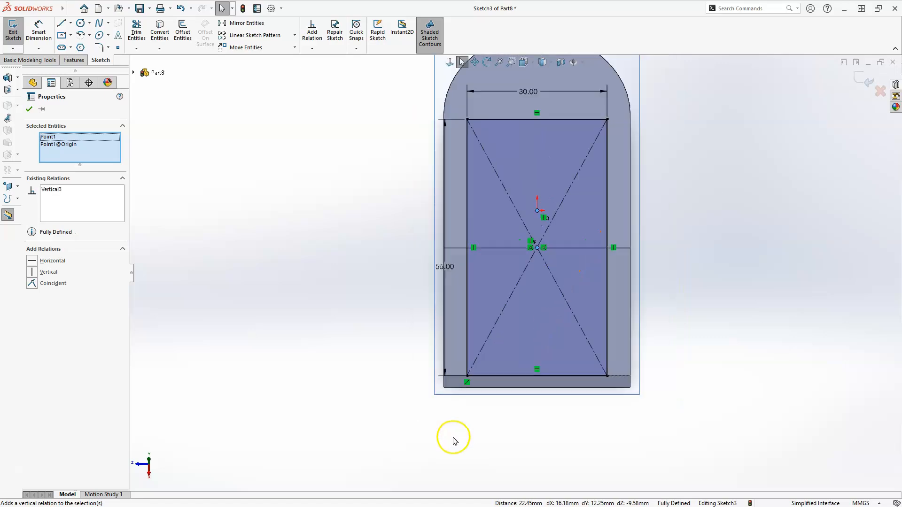
{"action": "left_click", "coordinate": [437, 248]}
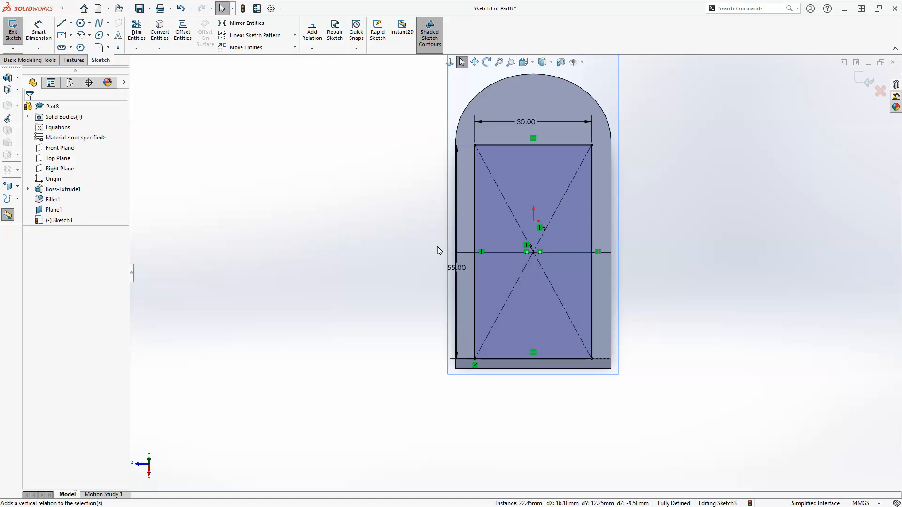
{"action": "left_click", "coordinate": [468, 244]}
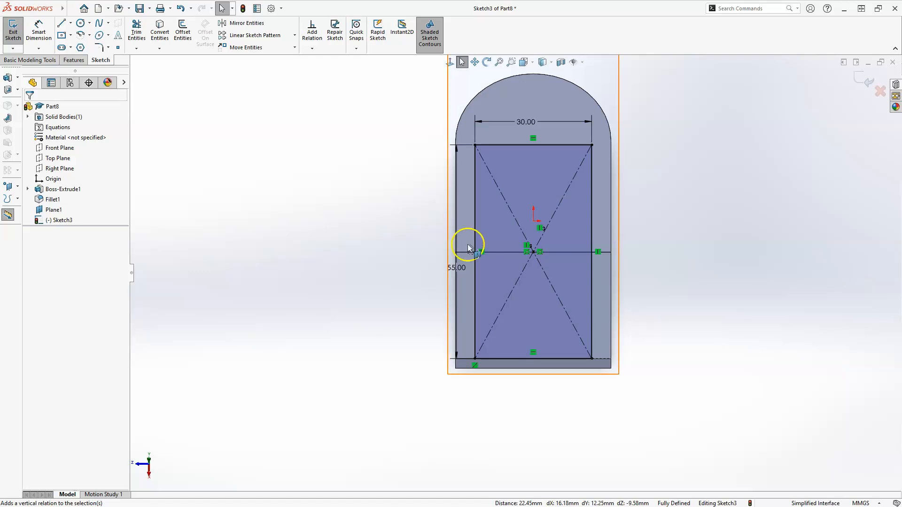
{"action": "left_click", "coordinate": [452, 272]}
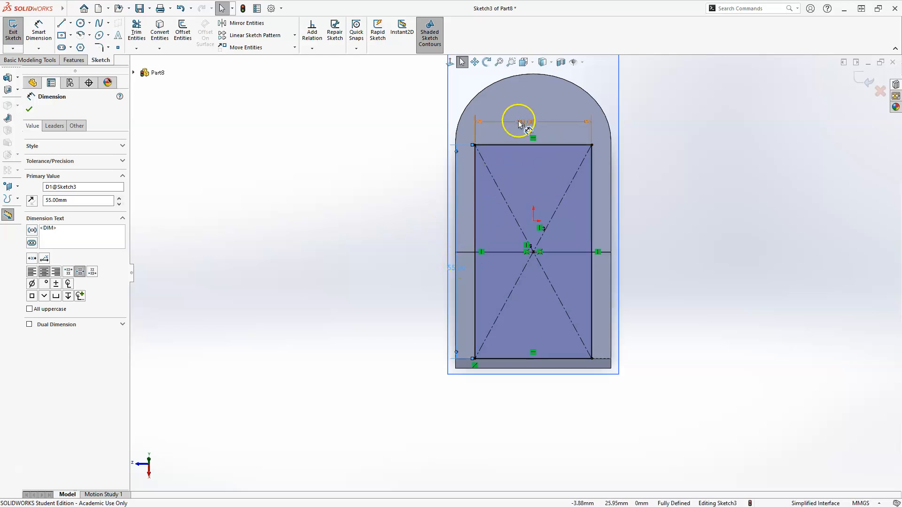
{"action": "scroll", "coordinate": [524, 133], "scroll_direction": "down", "scroll_amount": 5}
{"action": "scroll", "coordinate": [527, 127], "scroll_direction": "up", "scroll_amount": 5}
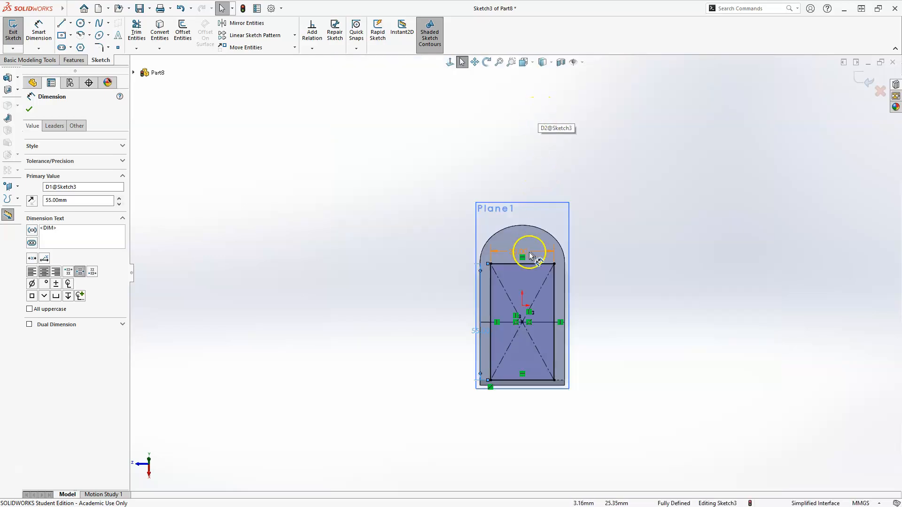
- Draw a centerpoint arc of 15 mm radius above the rectangle, centered on its upper edge's midpoint and spanning its two upper corners
{"action": "scroll", "coordinate": [517, 240], "scroll_direction": "down", "scroll_amount": 3}
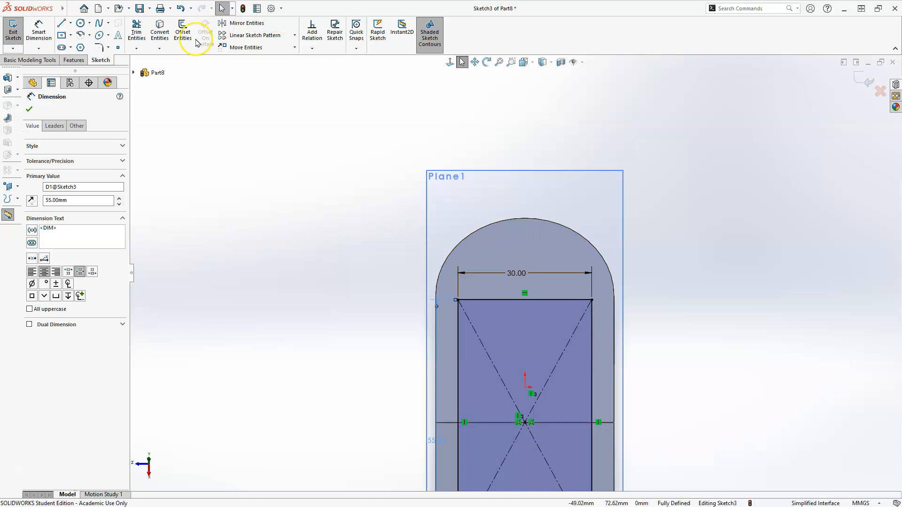
{"action": "left_click", "coordinate": [86, 38]}
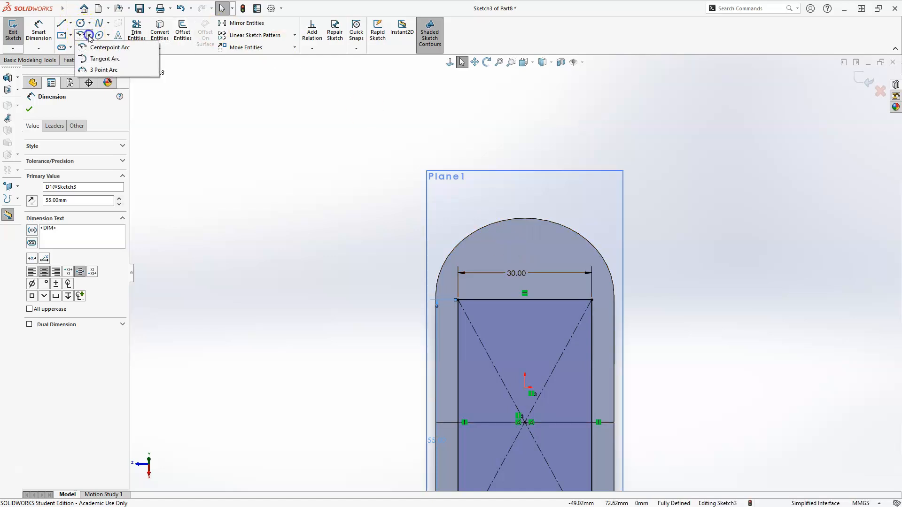
{"action": "left_click", "coordinate": [525, 300]}
{"action": "left_click", "coordinate": [458, 300]}
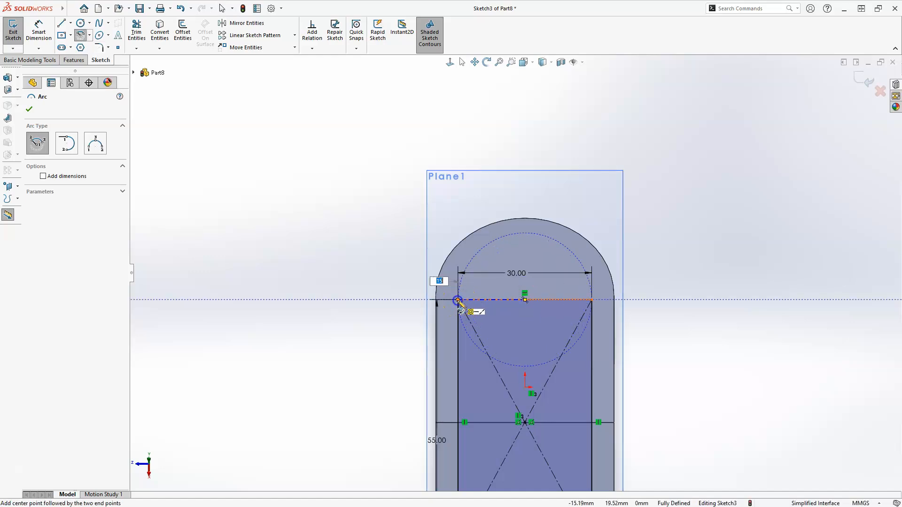
{"action": "left_click_drag", "start_coordinate": [460, 306], "coordinate": [591, 300]}
{"action": "left_click", "coordinate": [556, 324]}
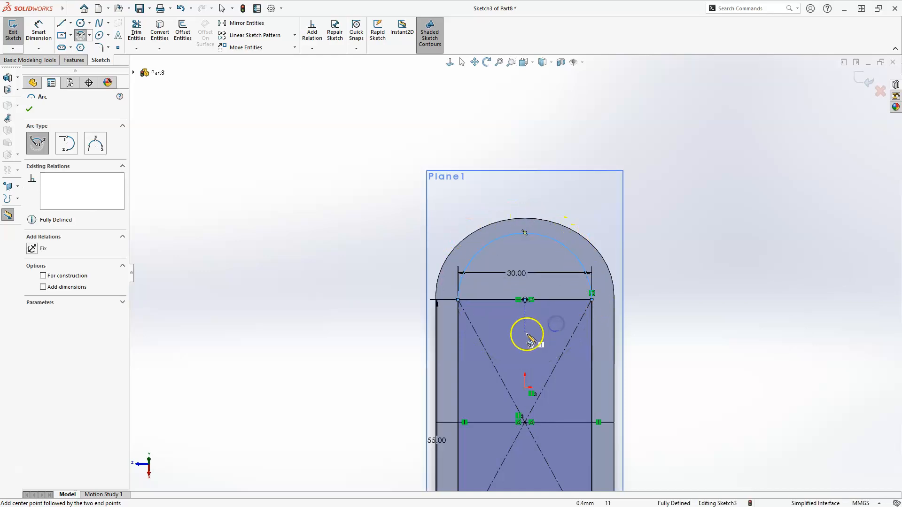
{"action": "key", "text": "Escape"}
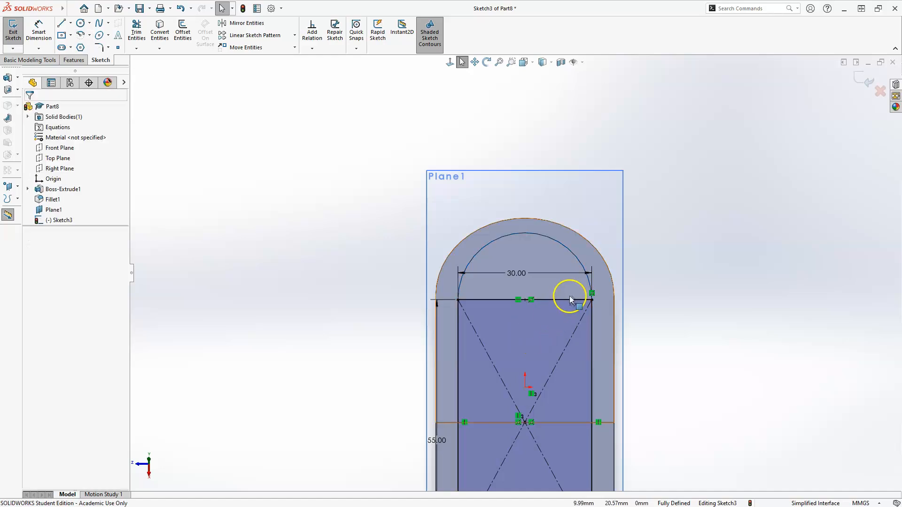
- Make the arc tangent to both long vertical sides of the rectangle
{"action": "left_click", "coordinate": [576, 256]}
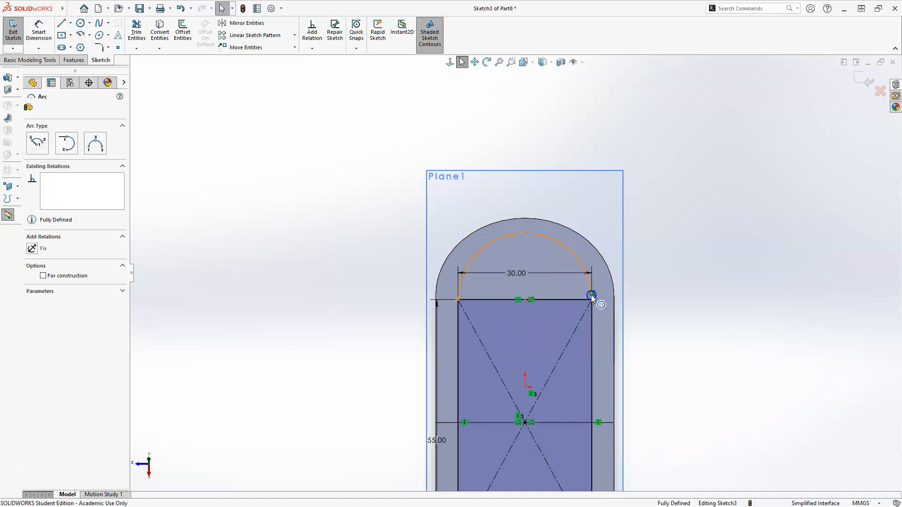
{"action": "left_click", "coordinate": [590, 330], "text": "ctrl"}
{"action": "left_click", "coordinate": [619, 288]}
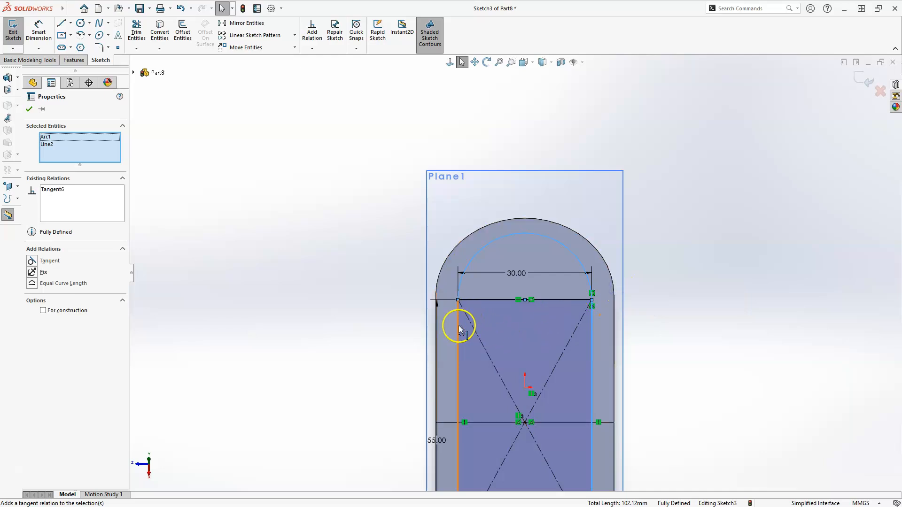
{"action": "left_click", "coordinate": [464, 272]}
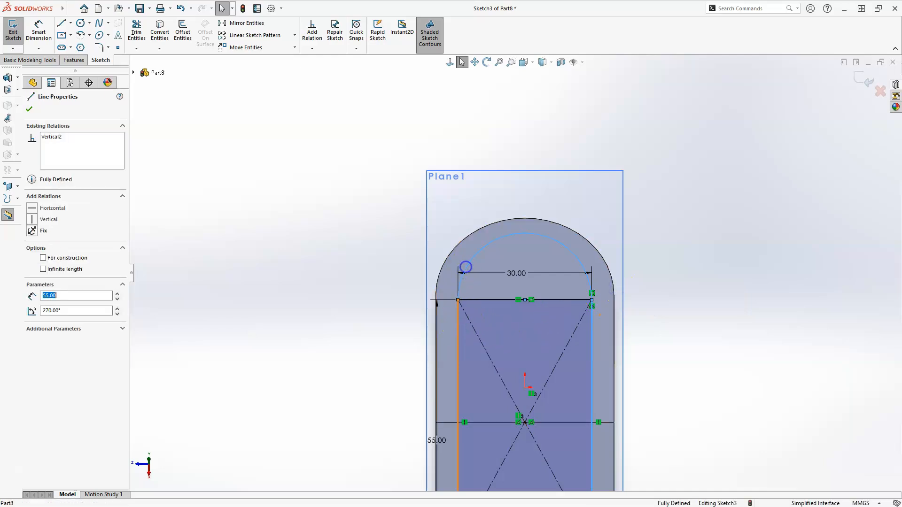
{"action": "left_click", "coordinate": [467, 267], "text": "ctrl"}
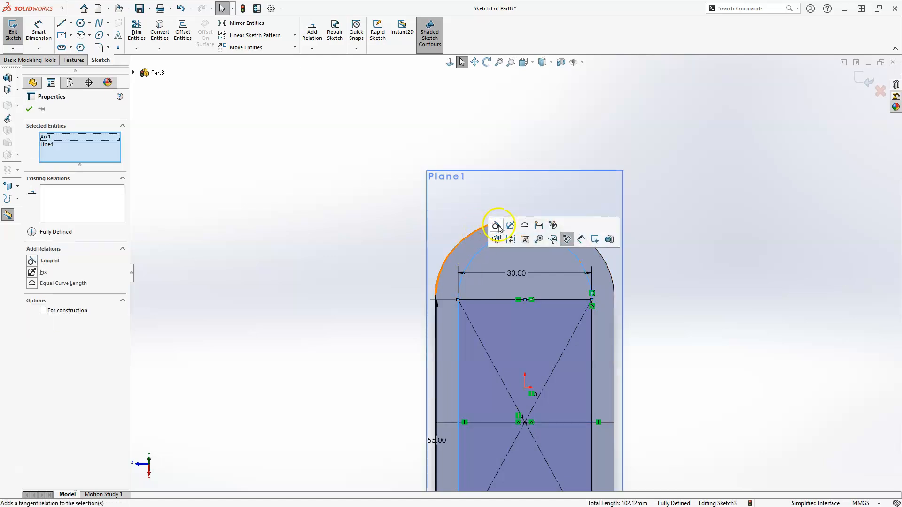
{"action": "left_click", "coordinate": [495, 227]}
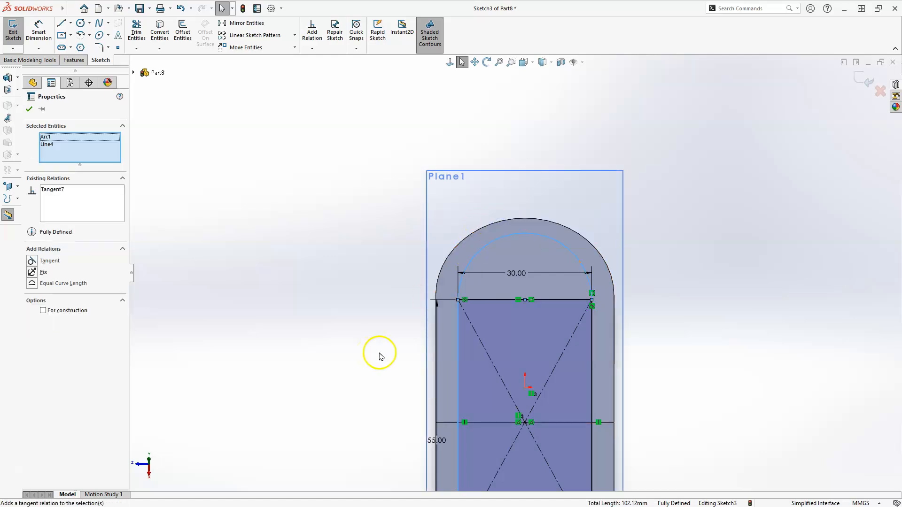
{"action": "left_click", "coordinate": [500, 342]}
- Convert the rectangle's upper edge below the arc to construction geometry and exit the sketch
{"action": "left_click", "coordinate": [557, 299]}
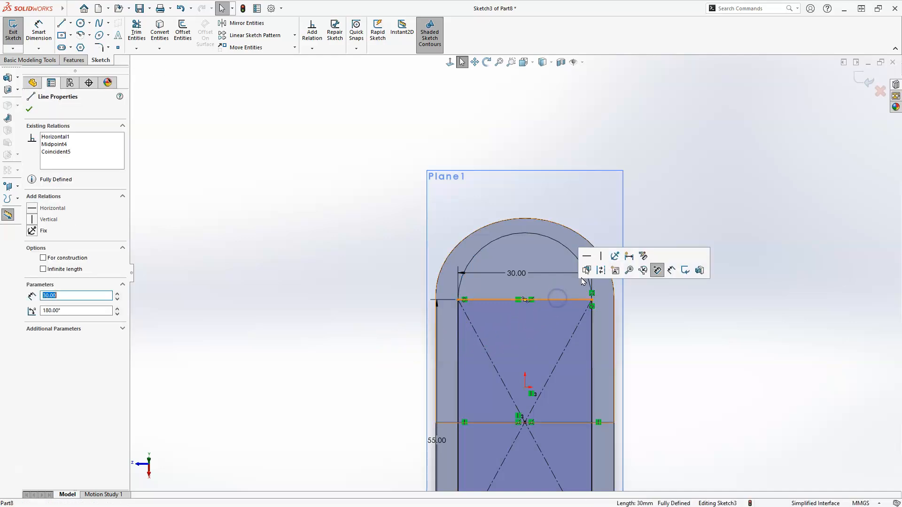
{"action": "left_click", "coordinate": [601, 270]}
{"action": "key", "text": "Escape"}
{"action": "mouse_move", "coordinate": [394, 261]}
{"action": "middle_mouse_down"}
{"action": "mouse_move", "coordinate": [373, 196]}
{"action": "mouse_move", "coordinate": [379, 160]}
{"action": "mouse_move", "coordinate": [391, 135]}
{"action": "mouse_move", "coordinate": [429, 133]}
{"action": "middle_mouse_up"}
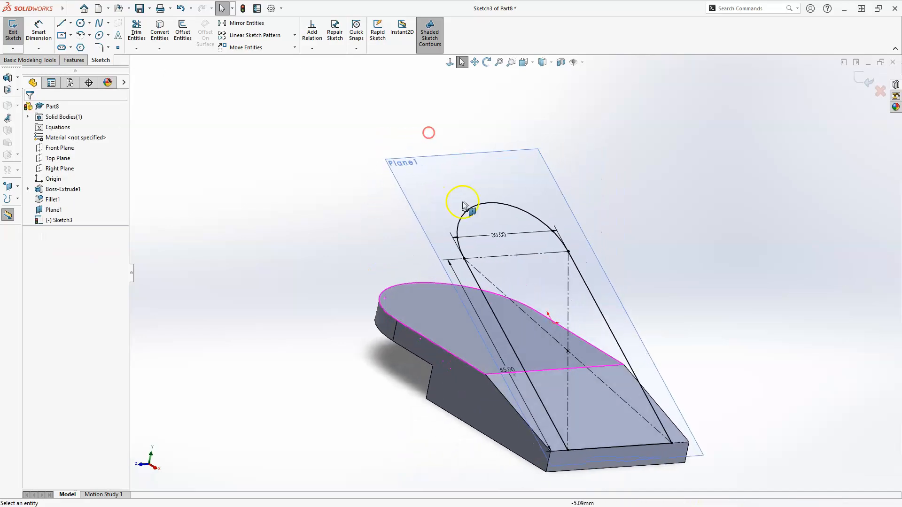
{"action": "left_click", "coordinate": [468, 281]}
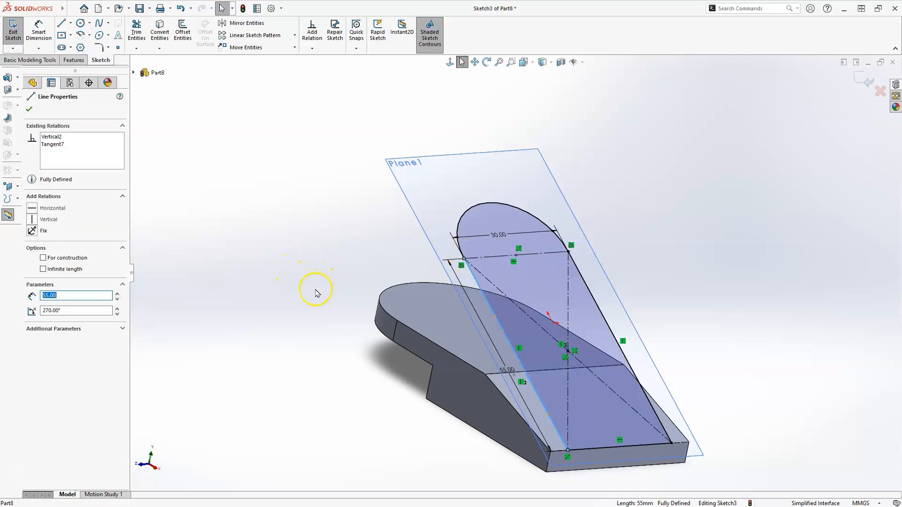
{"action": "mouse_move", "coordinate": [303, 286]}
{"action": "middle_mouse_down"}
{"action": "mouse_move", "coordinate": [274, 252]}
{"action": "mouse_move", "coordinate": [244, 264]}
{"action": "mouse_move", "coordinate": [249, 256]}
{"action": "mouse_move", "coordinate": [310, 296]}
{"action": "middle_mouse_up"}
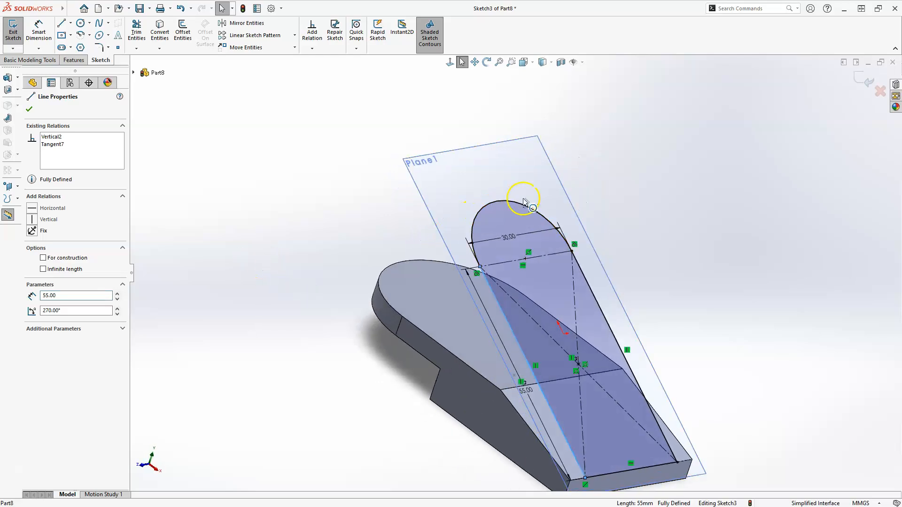
{"action": "left_click", "coordinate": [863, 81]}
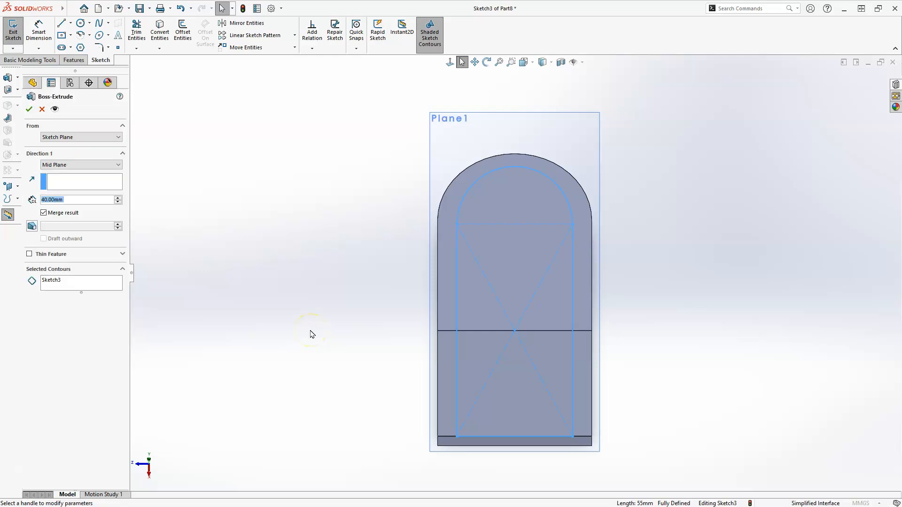
- Extrude the round-ended profile with the Up To Body end condition, using the existing base body as the target
{"action": "mouse_move", "coordinate": [316, 268]}
{"action": "middle_mouse_down"}
{"action": "mouse_move", "coordinate": [326, 230]}
{"action": "mouse_move", "coordinate": [376, 226]}
{"action": "mouse_move", "coordinate": [417, 308]}
{"action": "mouse_move", "coordinate": [352, 383]}
{"action": "middle_mouse_up"}
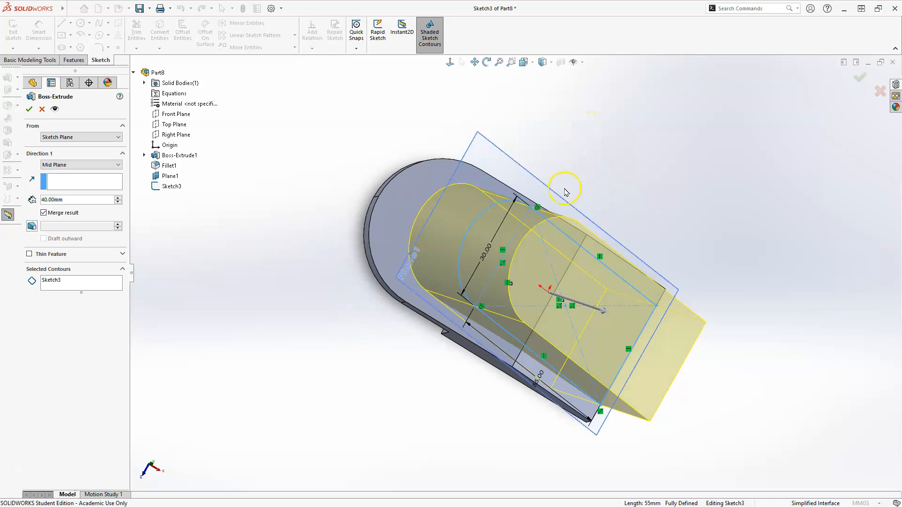
{"action": "middle_click_drag", "start_coordinate": [558, 177], "coordinate": [584, 187]}
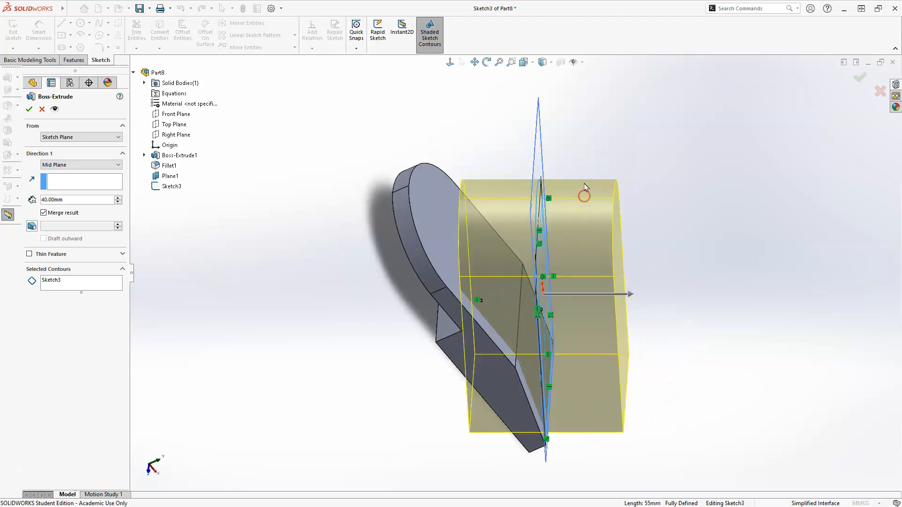
{"action": "left_click", "coordinate": [67, 165]}
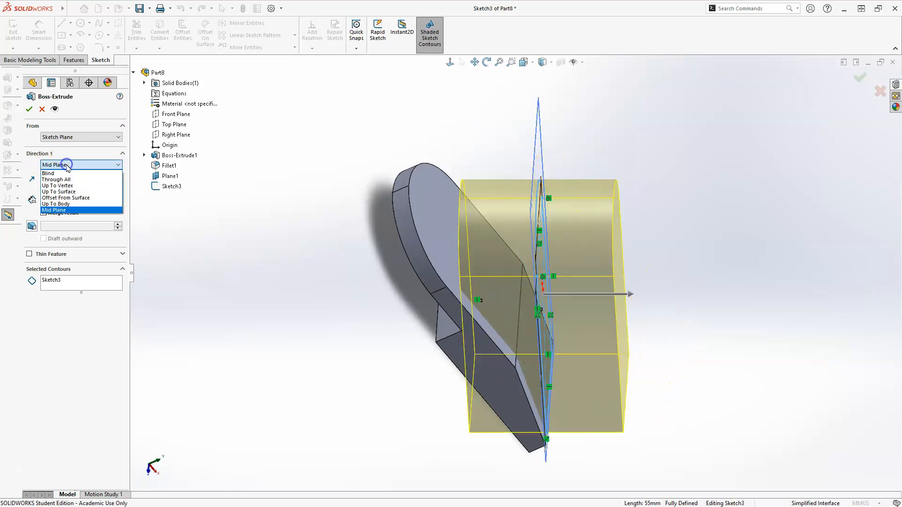
{"action": "left_click", "coordinate": [65, 204]}
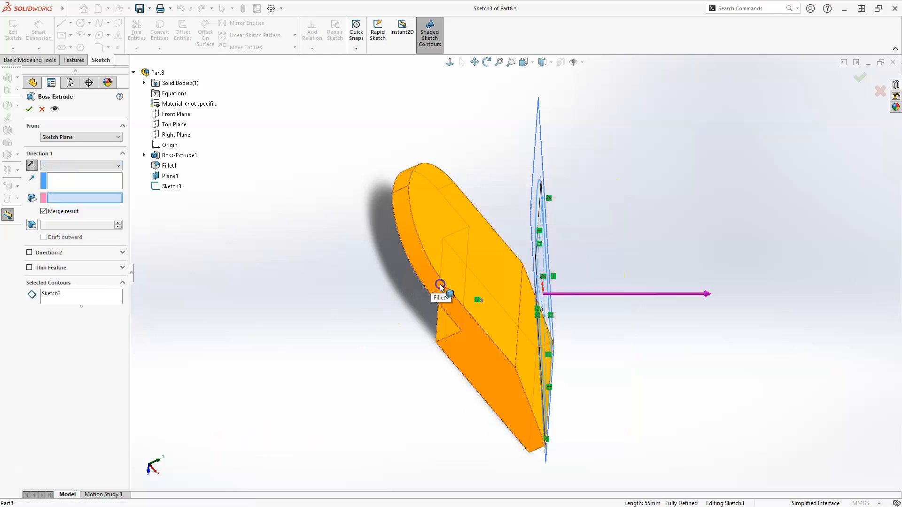
{"action": "left_click", "coordinate": [450, 274]}
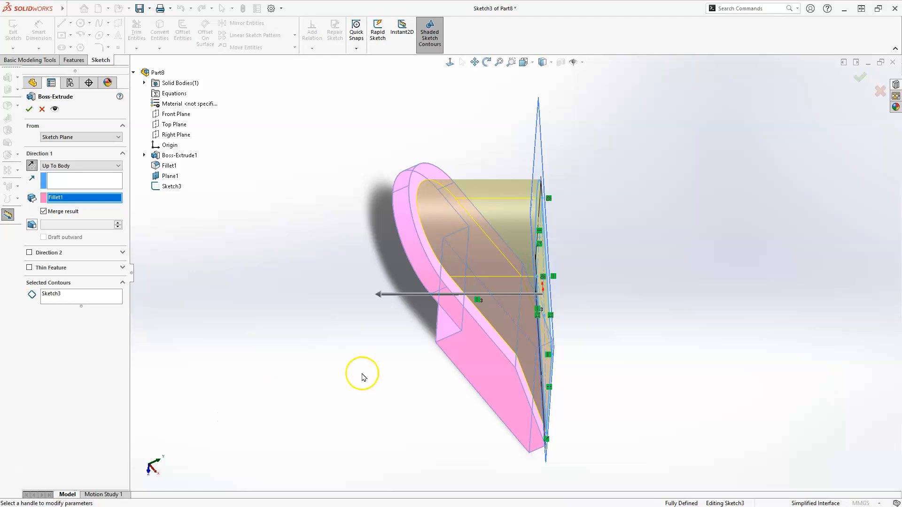
{"action": "middle_click_drag", "start_coordinate": [656, 309], "coordinate": [604, 175]}
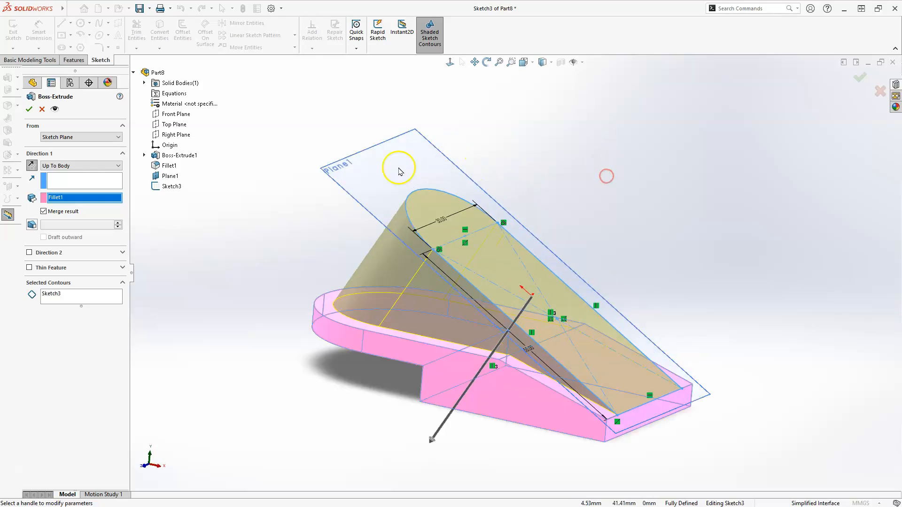
{"action": "left_click", "coordinate": [30, 109]}
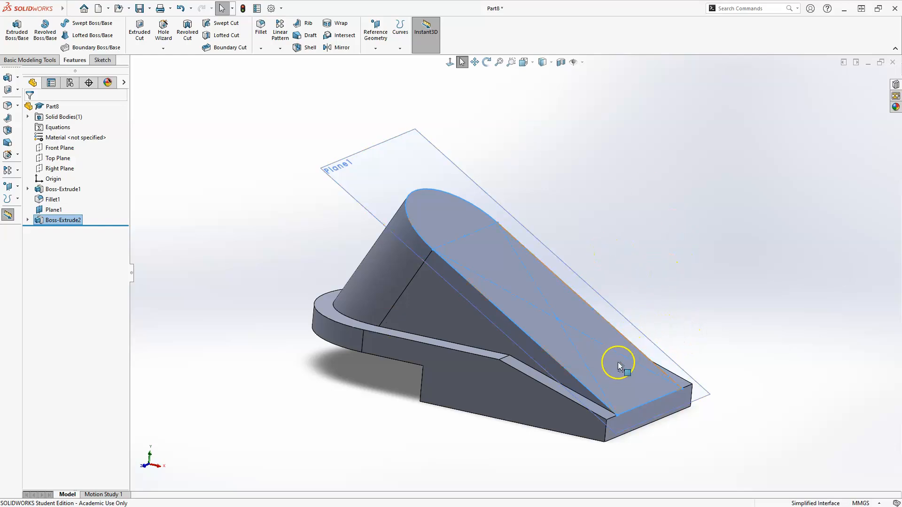
{"action": "left_click", "coordinate": [311, 403]}
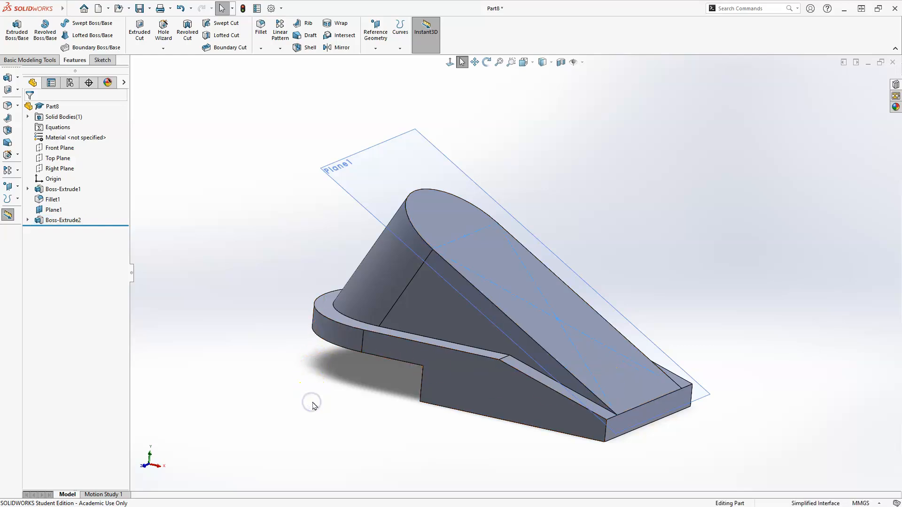
- Hide the angled reference plane above the round-ended boss
{"action": "right_click", "coordinate": [525, 232]}
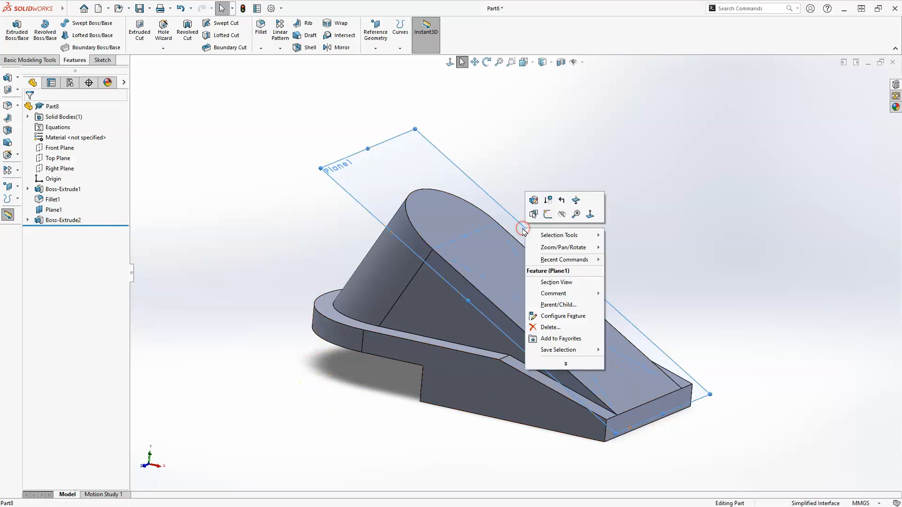
{"action": "left_click", "coordinate": [563, 215]}
{"action": "middle_click_drag", "start_coordinate": [644, 255], "coordinate": [578, 294]}
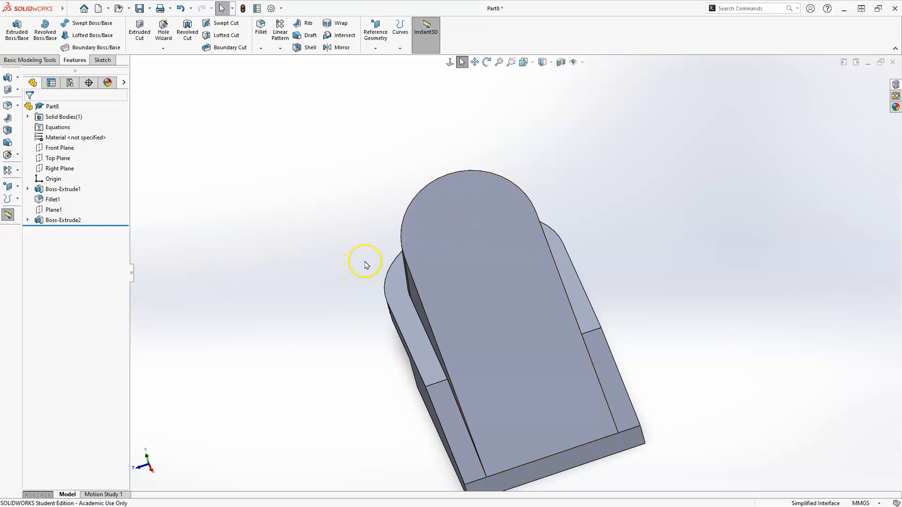
- Start a Hole Wizard hole on the boss's sloped face, positioned at the center of its rounded end
{"action": "middle_click_drag", "start_coordinate": [644, 294], "coordinate": [704, 320]}
{"action": "left_click", "coordinate": [163, 27]}
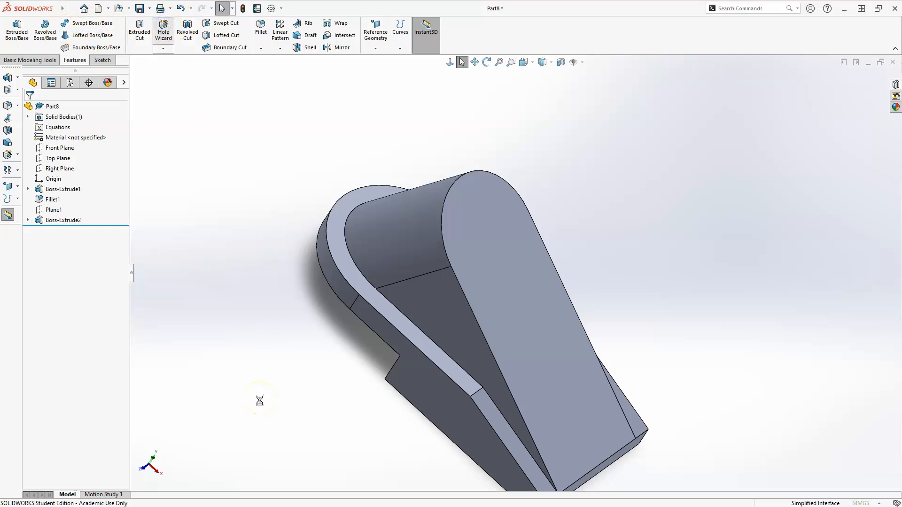
{"action": "left_click", "coordinate": [71, 124]}
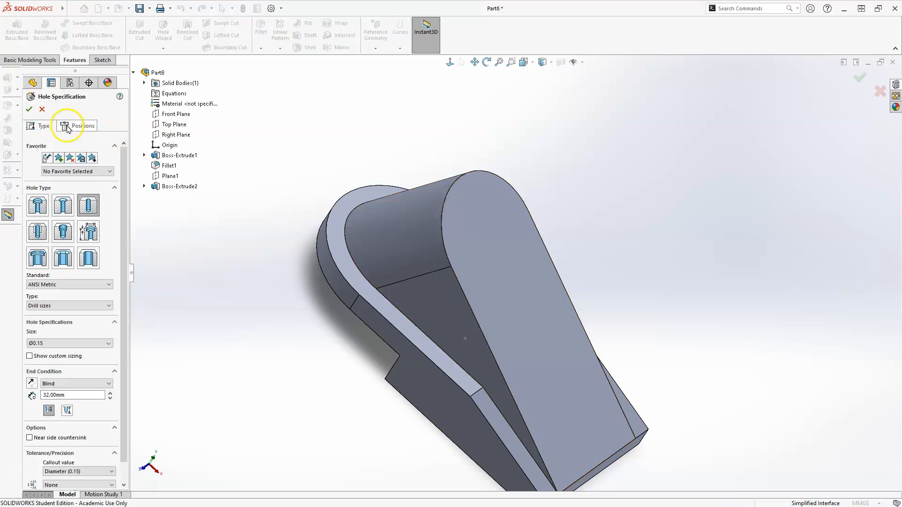
{"action": "left_click", "coordinate": [479, 258]}
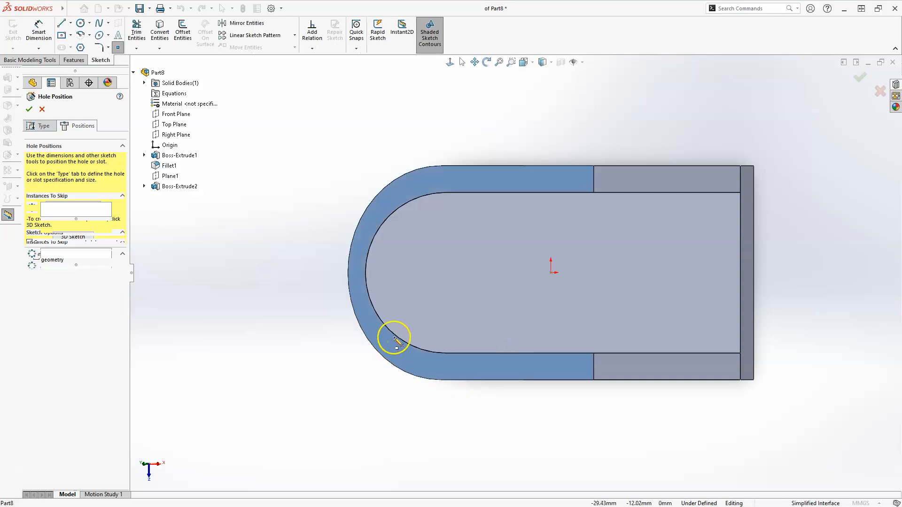
{"action": "left_click", "coordinate": [445, 273]}
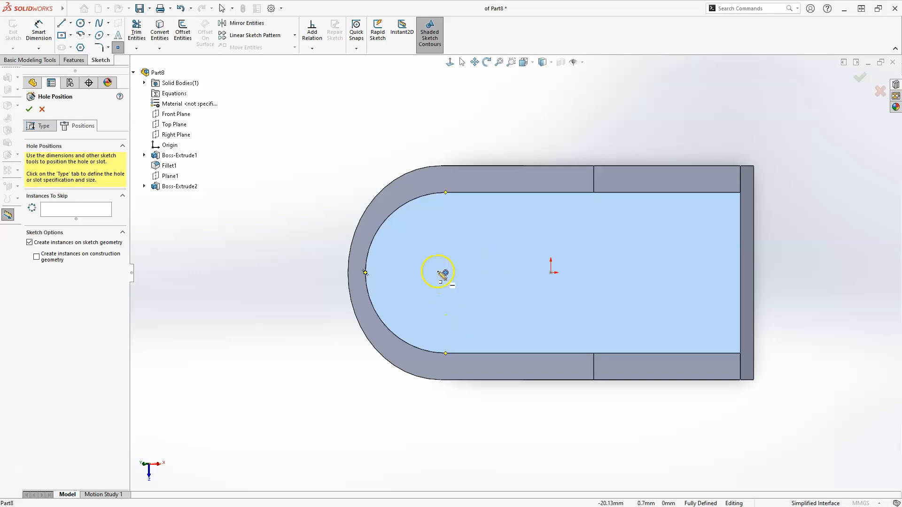
- Set the drilled hole's size to Ø24.0
{"action": "left_click", "coordinate": [42, 126]}
{"action": "middle_click_drag", "start_coordinate": [310, 310], "coordinate": [310, 241]}
{"action": "left_click", "coordinate": [81, 344]}
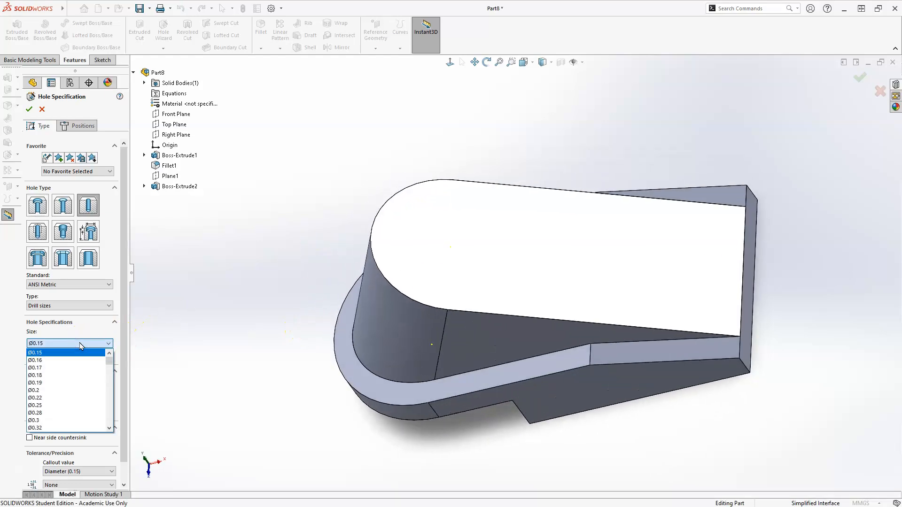
{"action": "scroll", "coordinate": [88, 394], "scroll_direction": "down", "scroll_amount": 15}
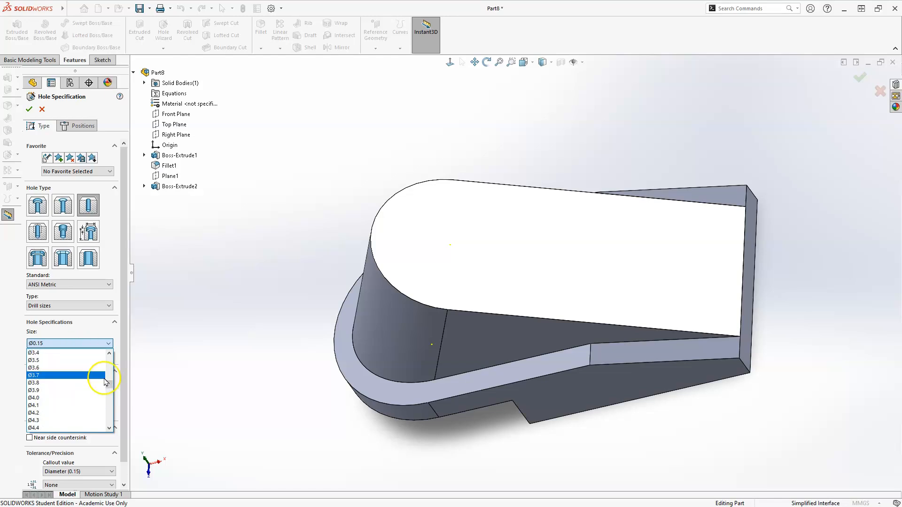
{"action": "left_click_drag", "start_coordinate": [108, 386], "coordinate": [107, 409]}
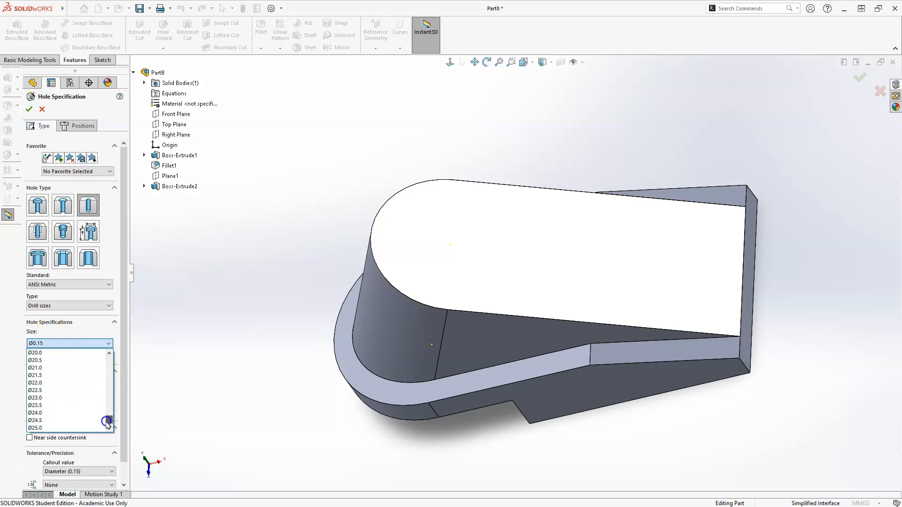
{"action": "left_click", "coordinate": [61, 413]}
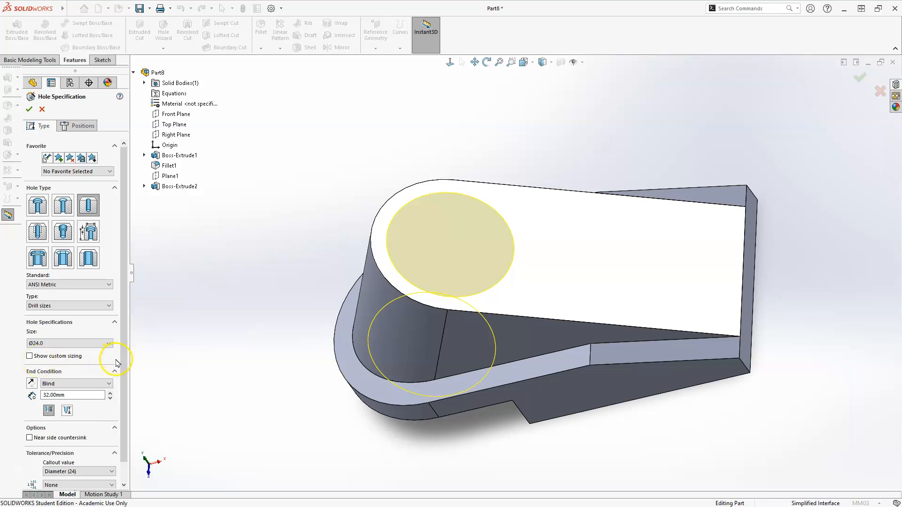
- Give the hole a Through All end condition, create it and clear the selection
{"action": "left_click_drag", "start_coordinate": [125, 403], "coordinate": [125, 459]}
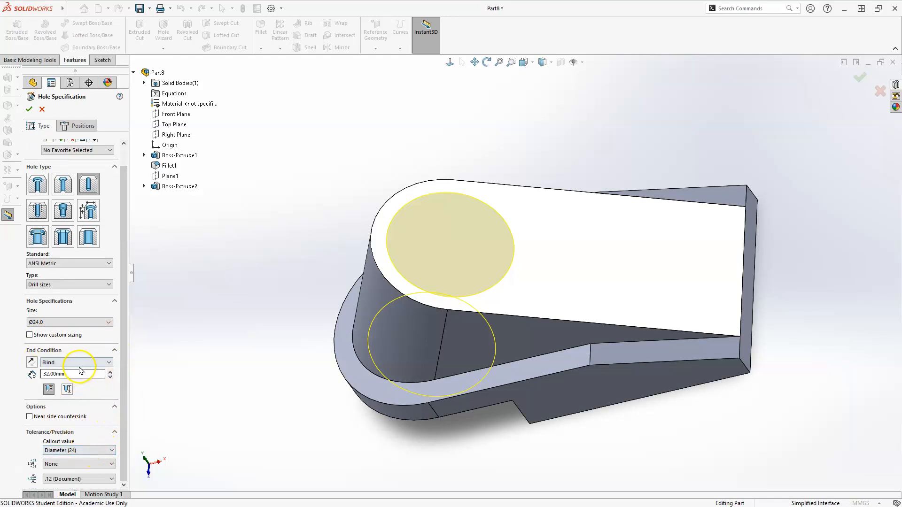
{"action": "left_click", "coordinate": [79, 367]}
{"action": "left_click", "coordinate": [69, 378]}
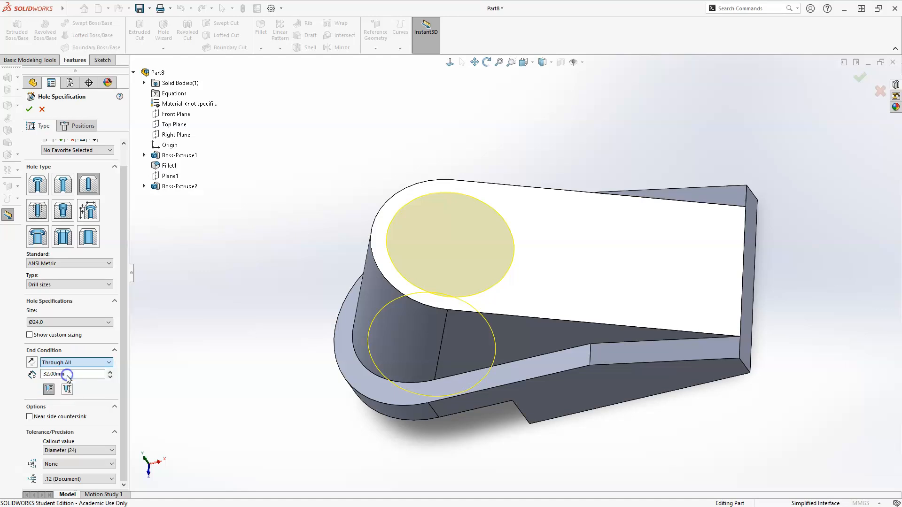
{"action": "middle_click_drag", "start_coordinate": [221, 367], "coordinate": [302, 263]}
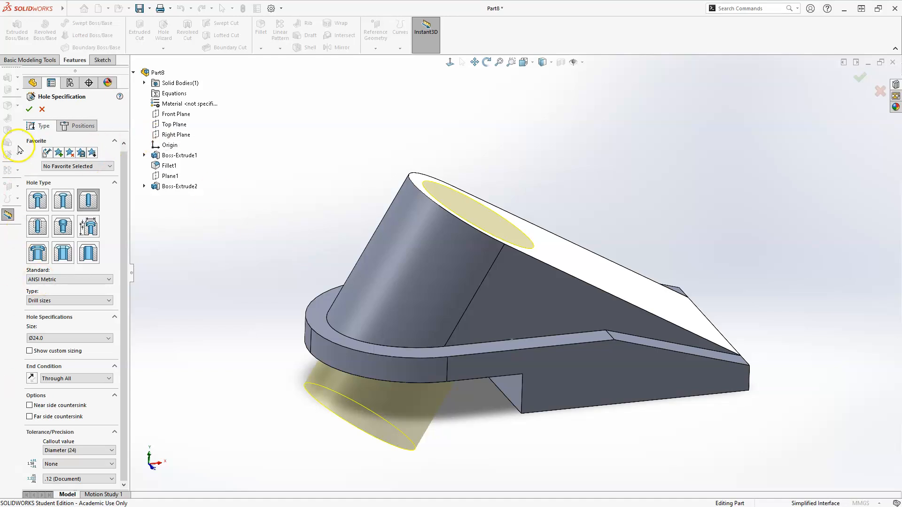
{"action": "key", "text": "Return"}
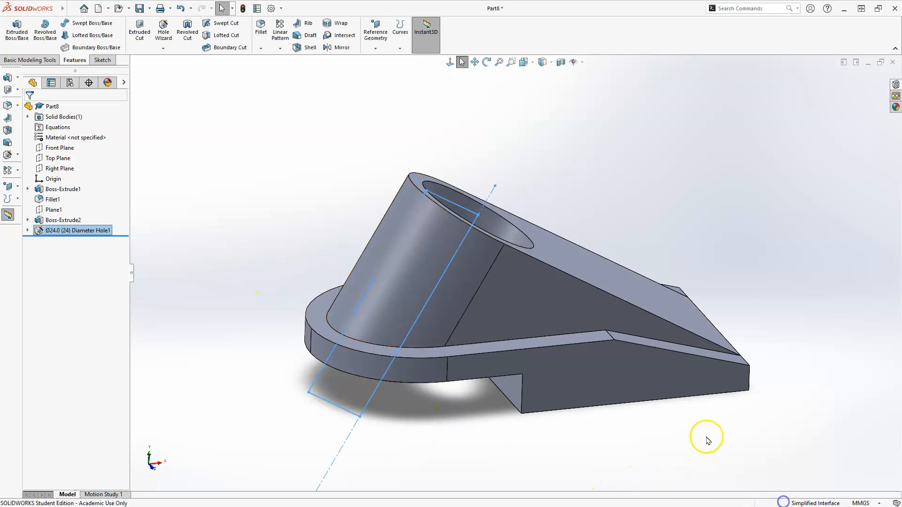
{"action": "middle_click_drag", "start_coordinate": [644, 407], "coordinate": [578, 468]}
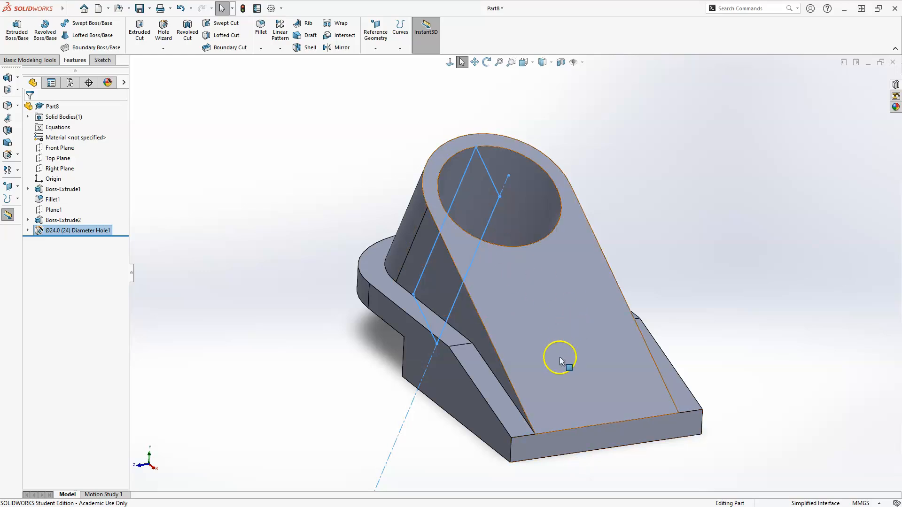
{"action": "left_click", "coordinate": [723, 220]}
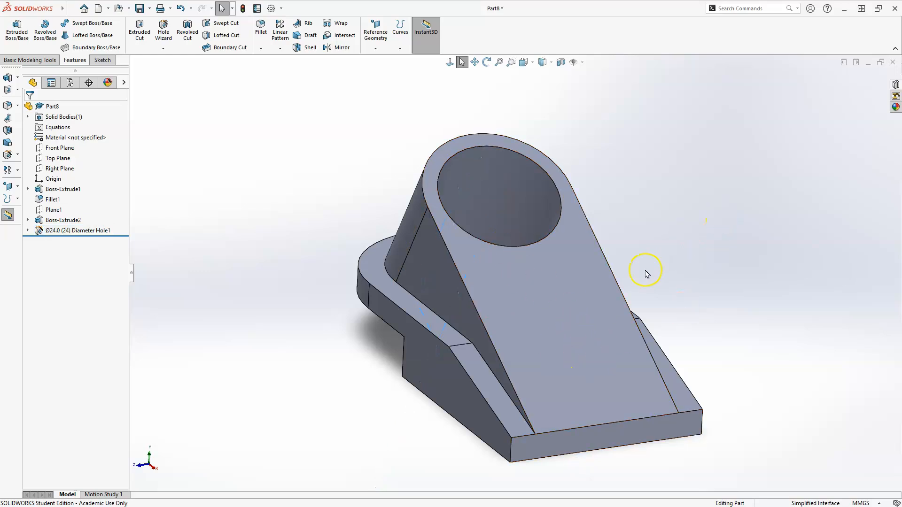
- Sketch a center rectangle about 19.5 by 8.8 mm on the sloped face, between the hole and the lower end
{"action": "left_click", "coordinate": [573, 310]}
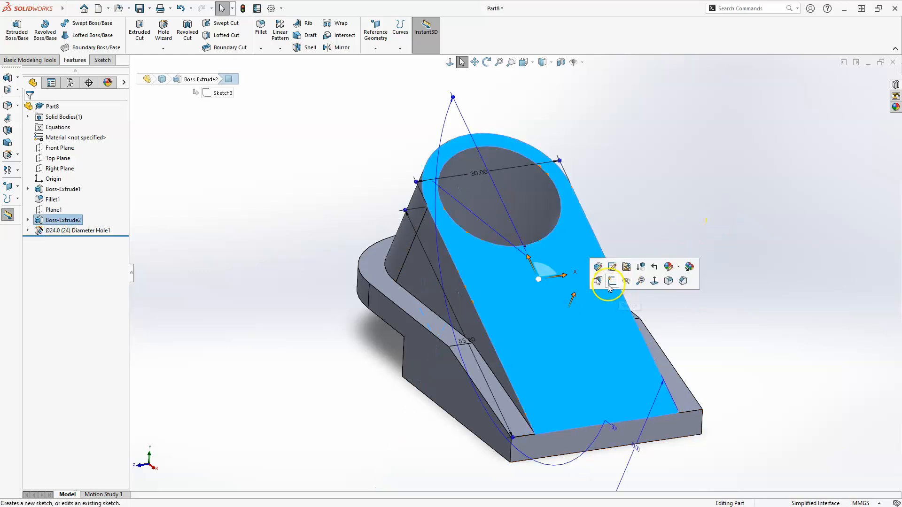
{"action": "left_click", "coordinate": [612, 281]}
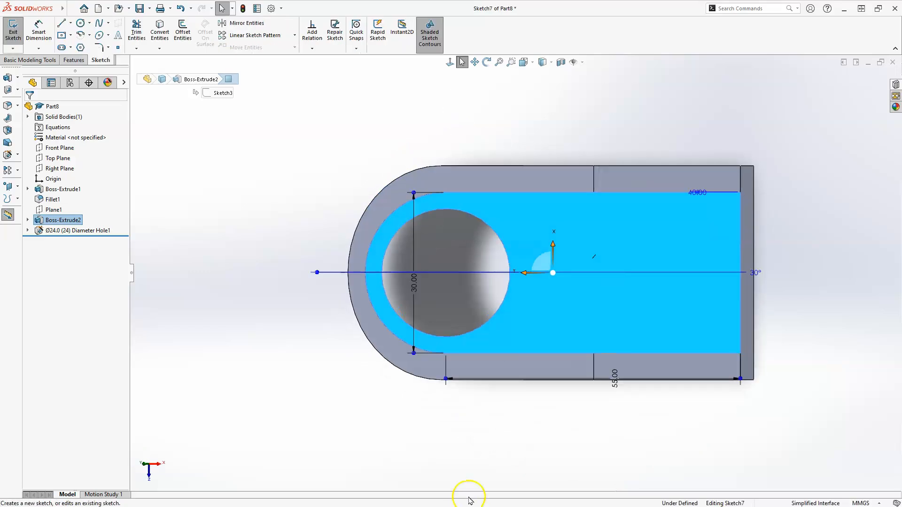
{"action": "left_click", "coordinate": [62, 36]}
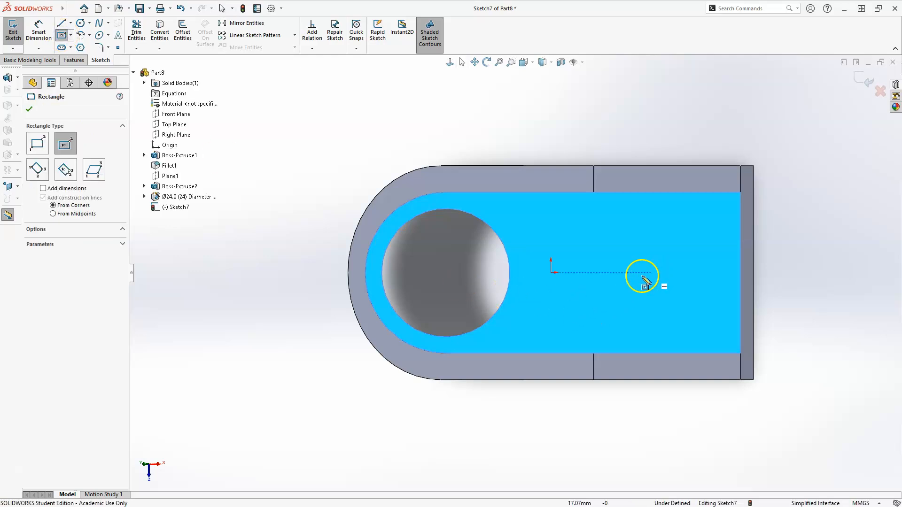
{"action": "mouse_move", "coordinate": [643, 273]}
{"action": "left_mouse_down"}
{"action": "mouse_move", "coordinate": [586, 306]}
{"action": "mouse_move", "coordinate": [592, 297]}
{"action": "left_mouse_up"}
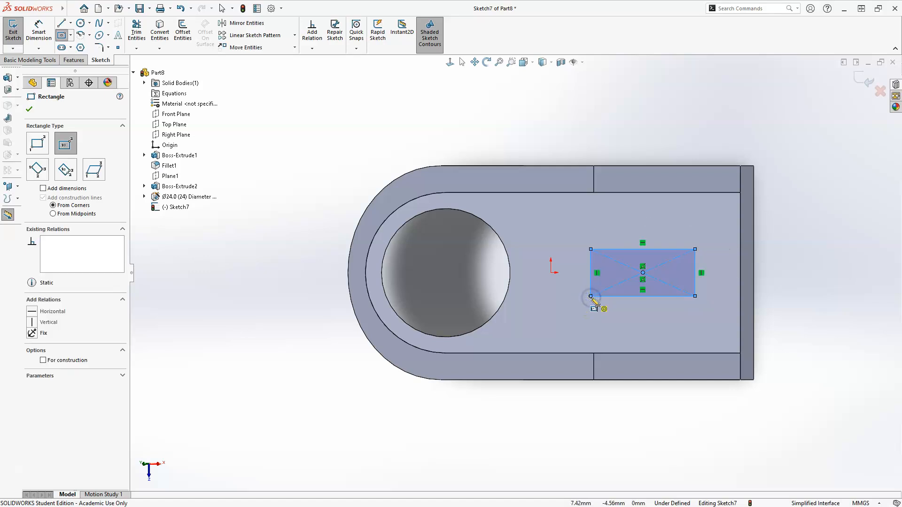
{"action": "key", "text": "Escape"}
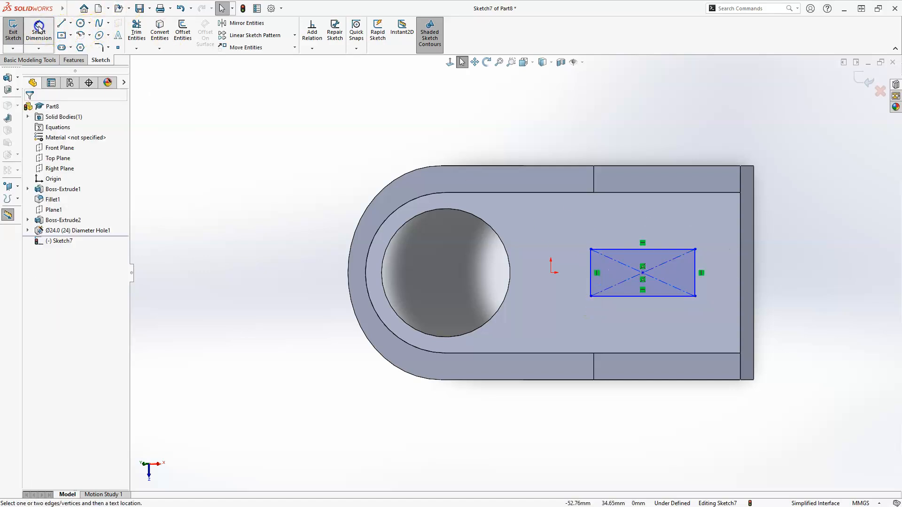
- Dimension the rectangle's side along the slope as 20 mm
{"action": "left_click", "coordinate": [39, 28]}
{"action": "left_click", "coordinate": [643, 250]}
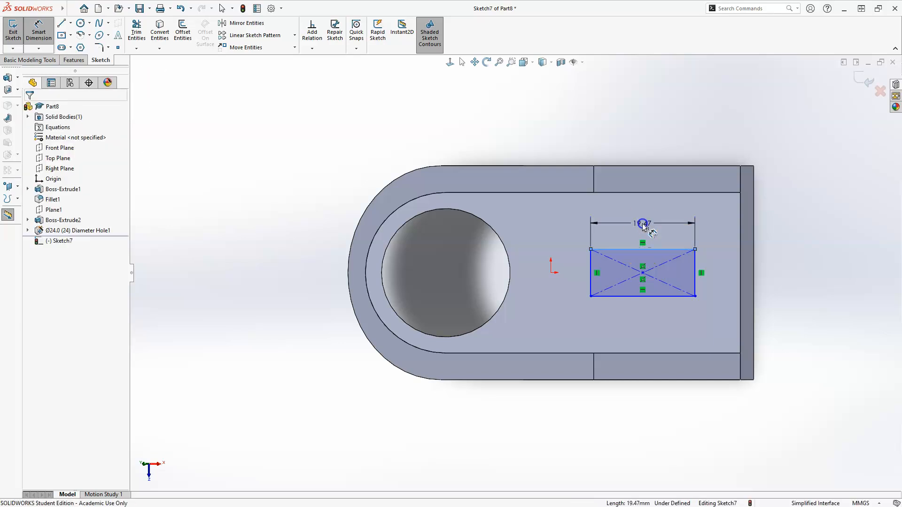
{"action": "left_click", "coordinate": [644, 227]}
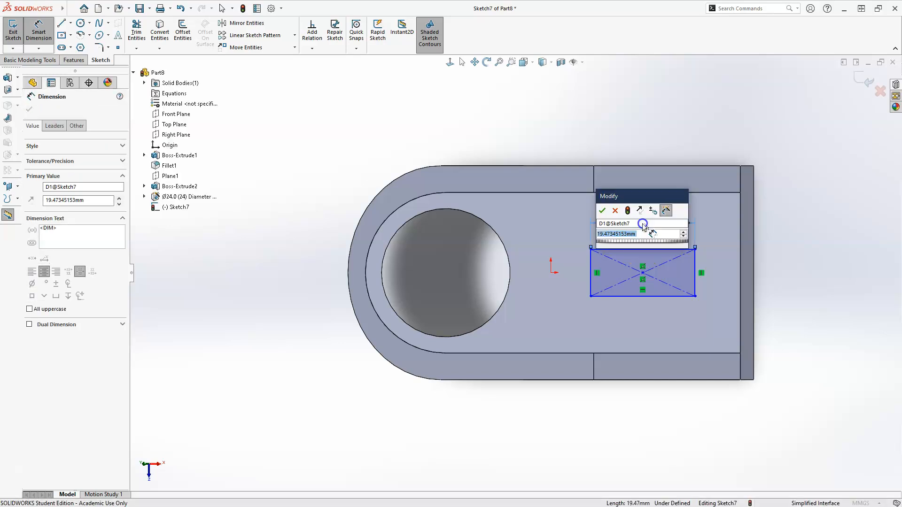
{"action": "type", "text": "20"}
{"action": "key", "text": "Return"}
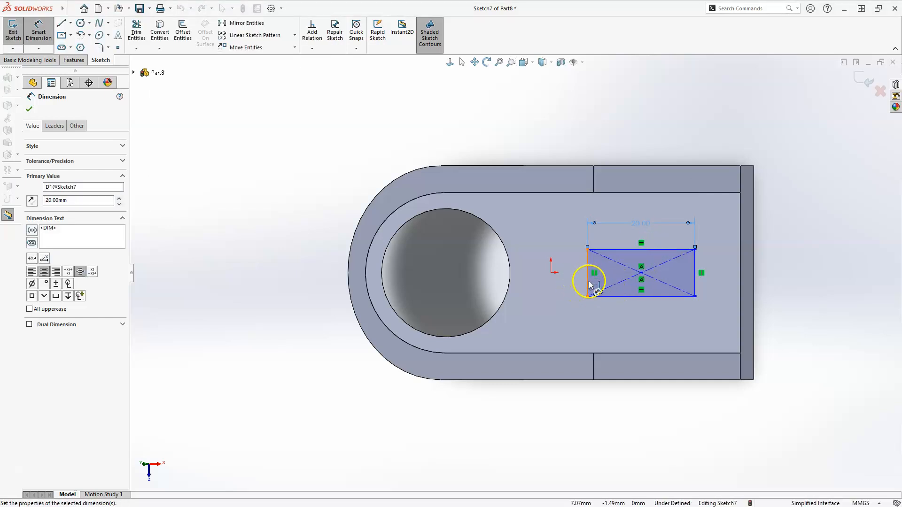
- Dimension the rectangle's side across the slope as 20 mm and leave the dimension tool
{"action": "left_click", "coordinate": [571, 281]}
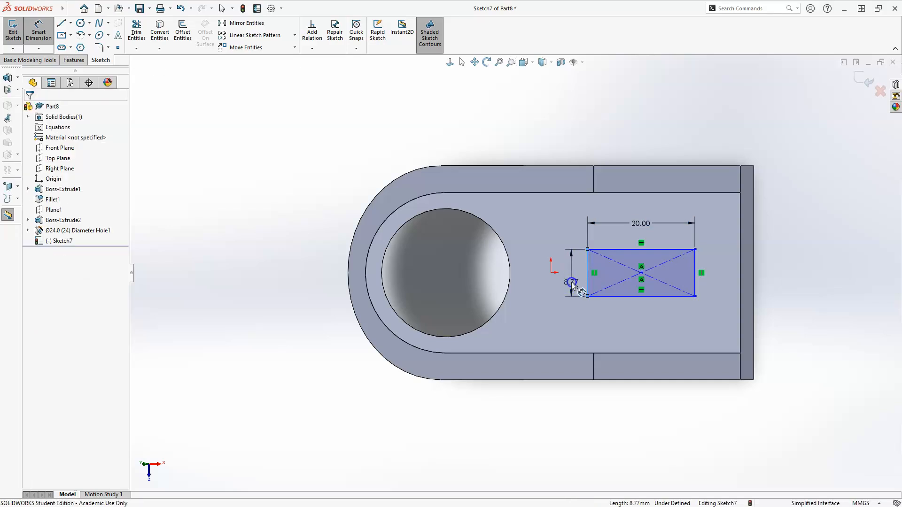
{"action": "left_click", "coordinate": [572, 284]}
{"action": "type", "text": "20"}
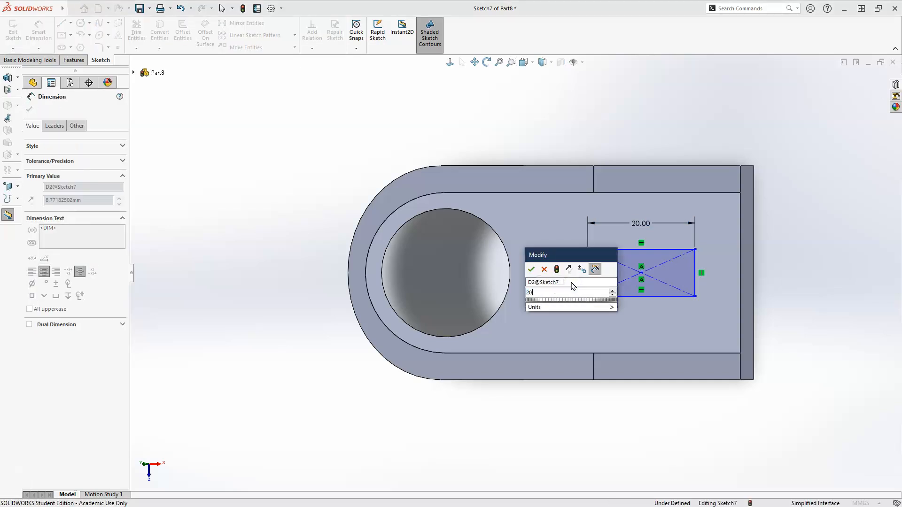
{"action": "key", "text": "Return"}
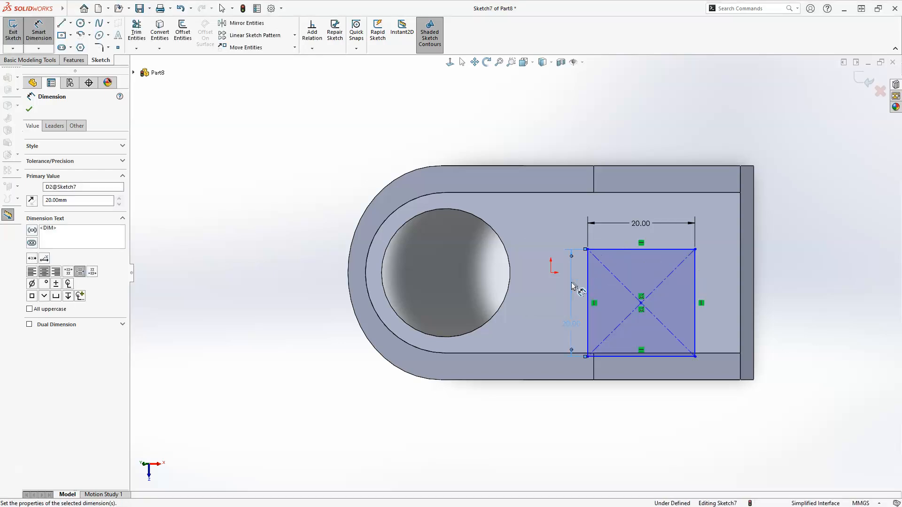
{"action": "left_click", "coordinate": [549, 282]}
{"action": "key", "text": "Escape"}
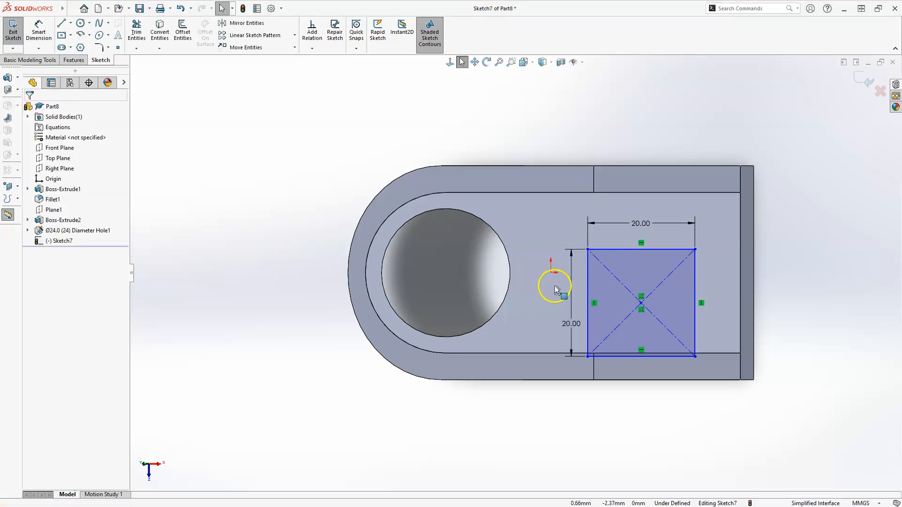
- Add a horizontal relation between the origin and the square's center point
{"action": "left_click", "coordinate": [552, 273]}
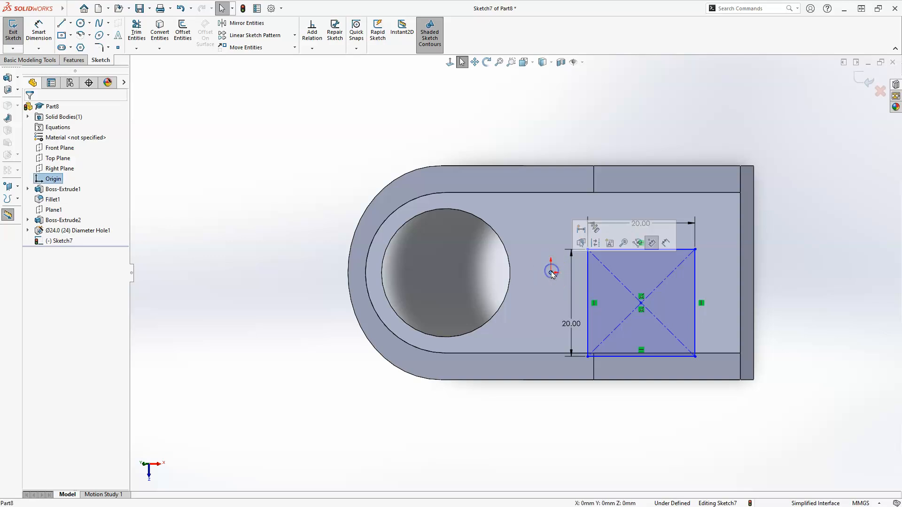
{"action": "left_click", "coordinate": [641, 304]}
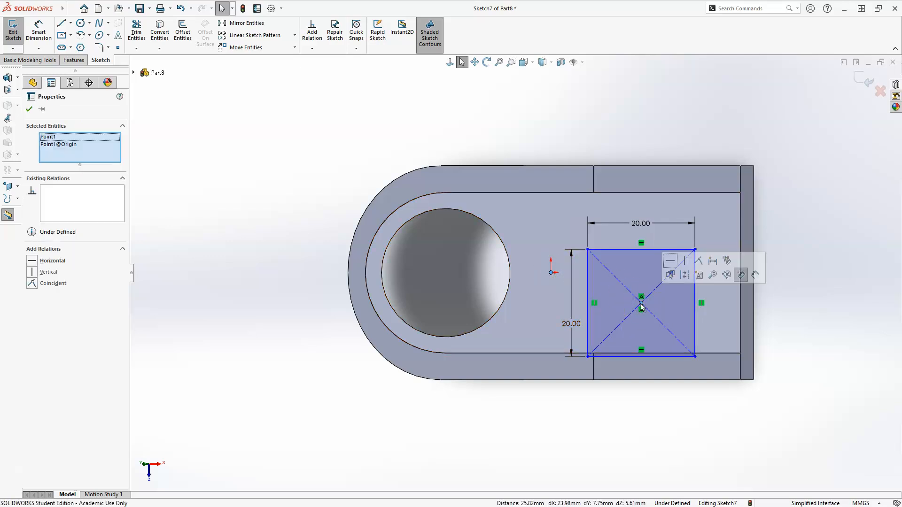
{"action": "left_click", "coordinate": [670, 263]}
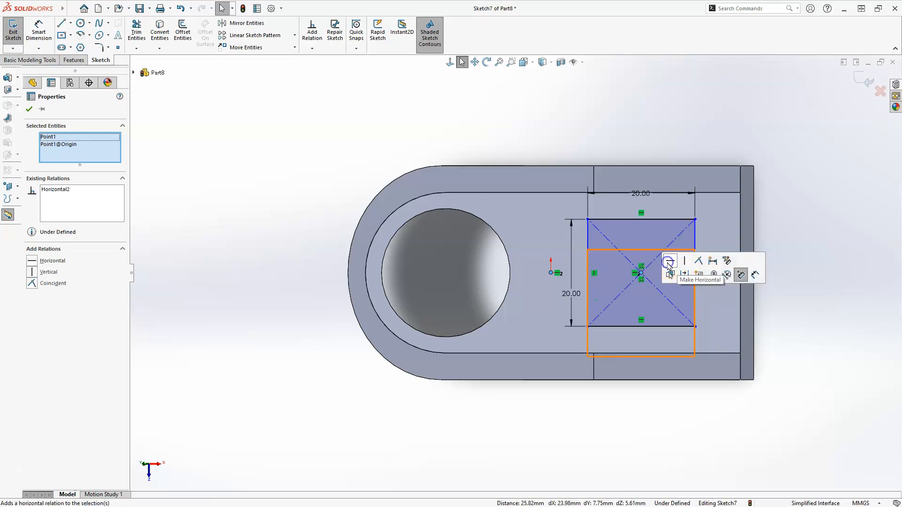
{"action": "key", "text": "Escape"}
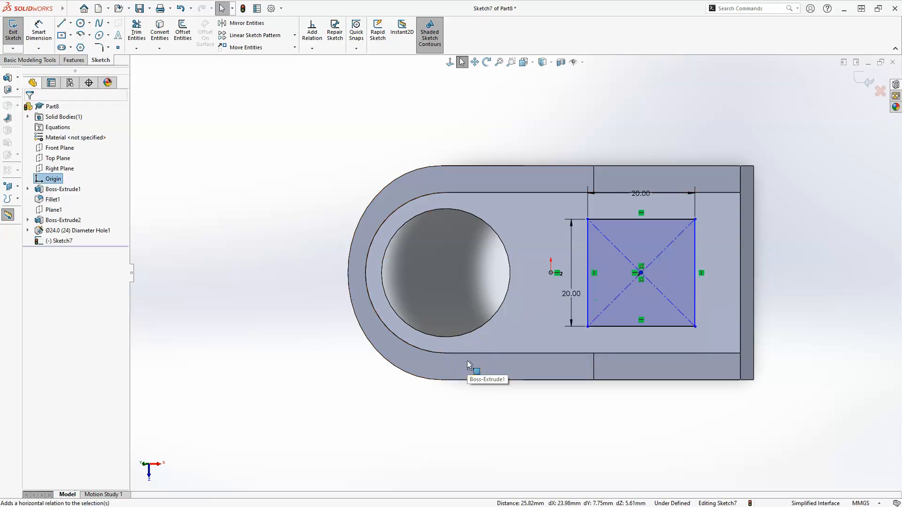
- Dimension the distance between the square's lower-end side and the sloped face's lower edge as 10 mm, and leave the dimension tool
{"action": "left_click", "coordinate": [49, 32]}
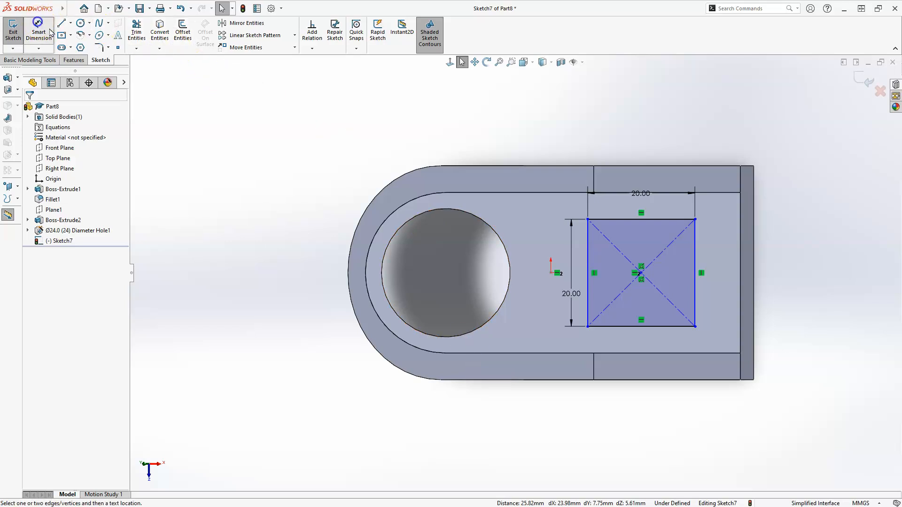
{"action": "left_click", "coordinate": [741, 217]}
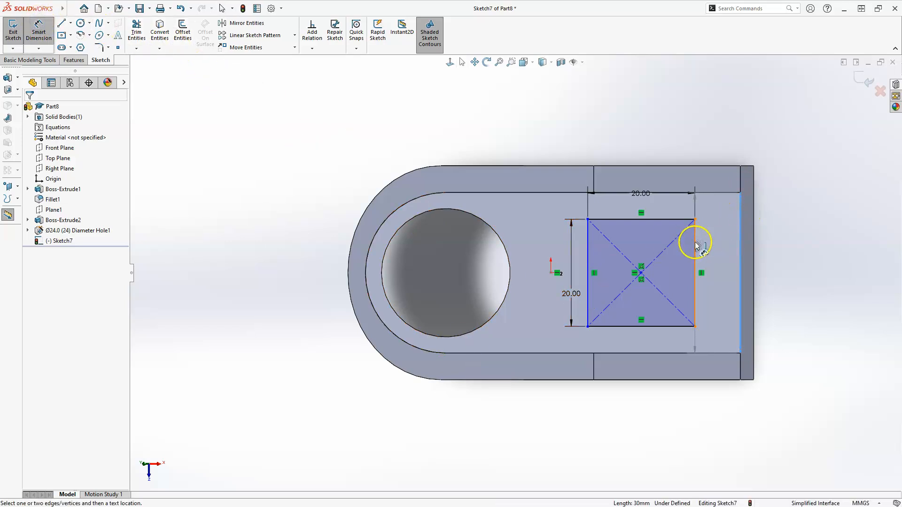
{"action": "left_click", "coordinate": [696, 244]}
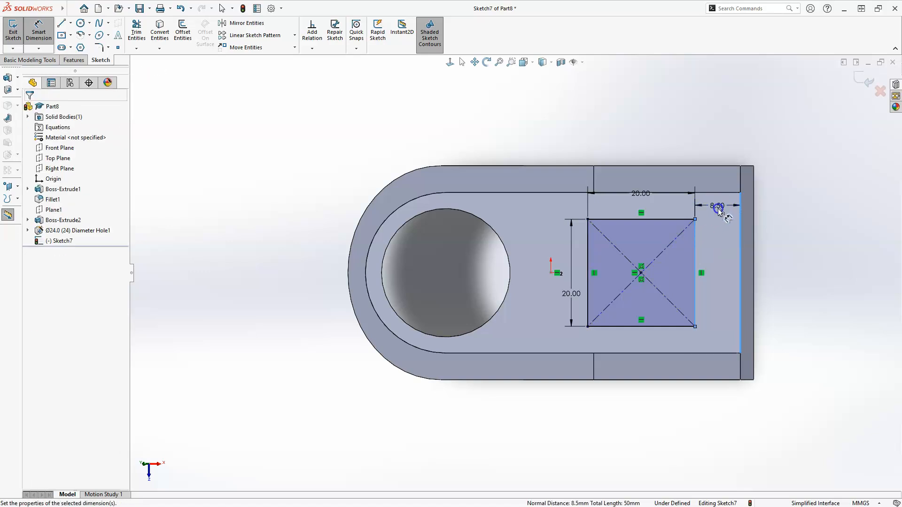
{"action": "left_click", "coordinate": [718, 208]}
{"action": "type", "text": "10"}
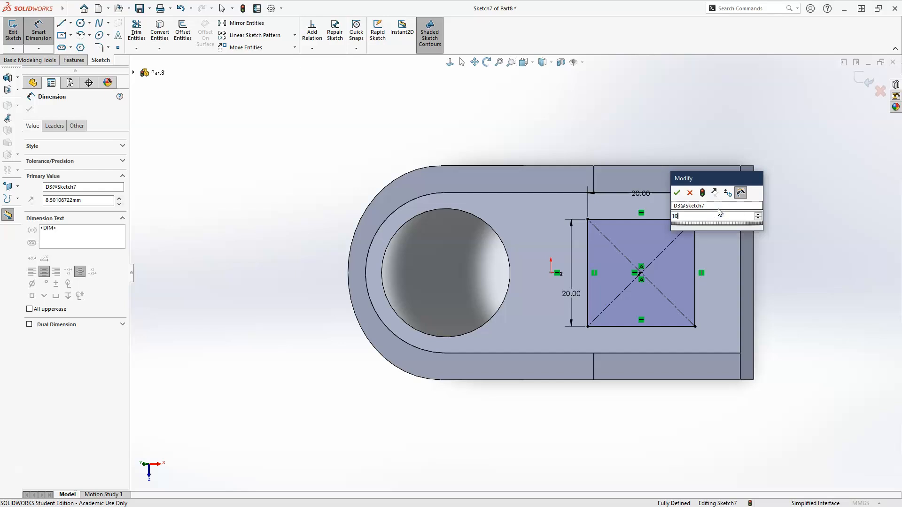
{"action": "key", "text": "Return"}
{"action": "key", "text": "Escape"}
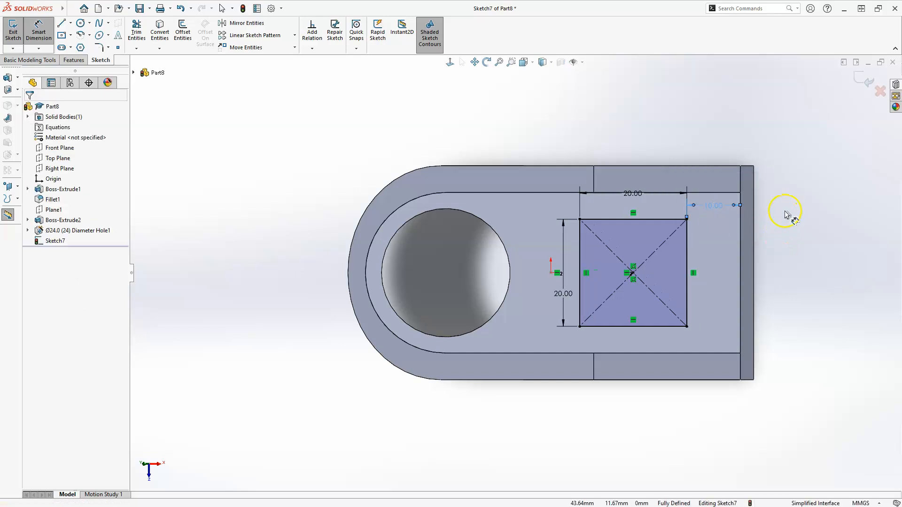
- Toggle construction geometry for the whole square together with its diagonals
{"action": "left_click", "coordinate": [691, 117]}
{"action": "mouse_move", "coordinate": [557, 146]}
{"action": "left_mouse_down"}
{"action": "mouse_move", "coordinate": [570, 236]}
{"action": "mouse_move", "coordinate": [636, 399]}
{"action": "mouse_move", "coordinate": [705, 386]}
{"action": "mouse_move", "coordinate": [703, 344]}
{"action": "left_mouse_up"}
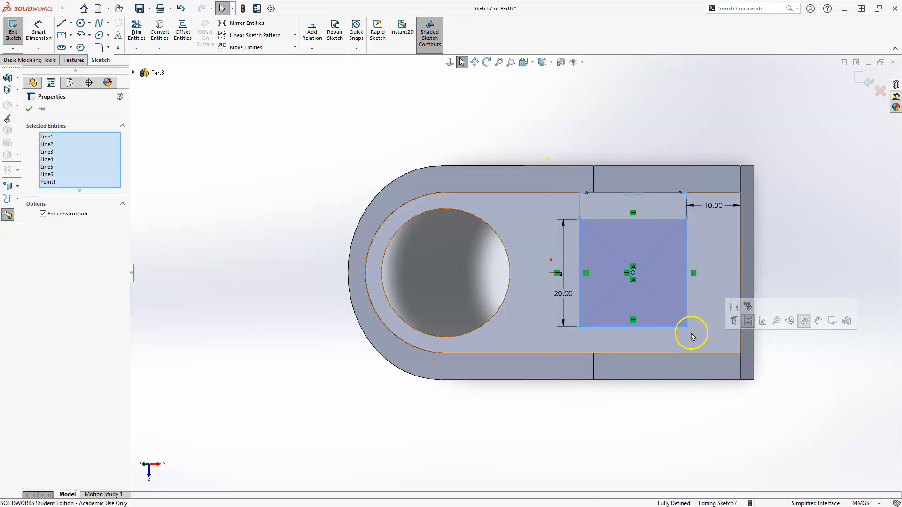
{"action": "left_click", "coordinate": [747, 321]}
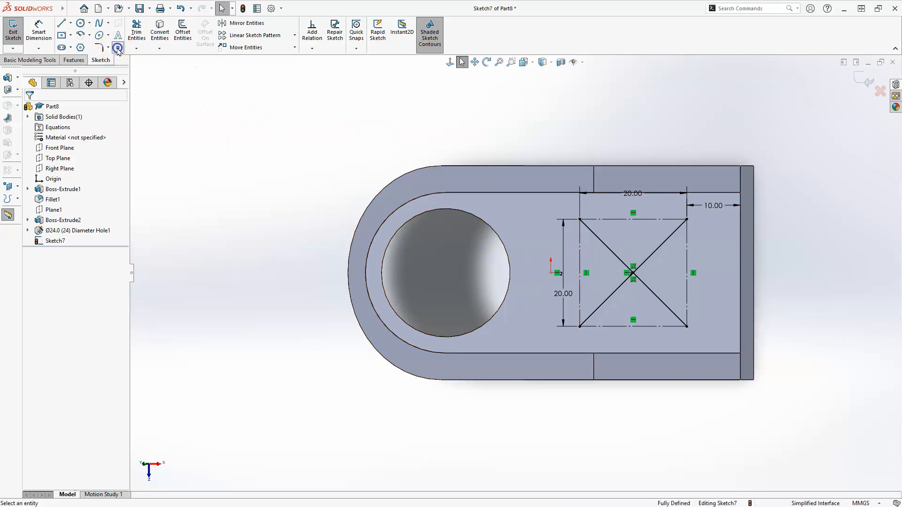
- Place a sketch point on each of the square's four corners and exit the sketch
{"action": "left_click", "coordinate": [117, 48]}
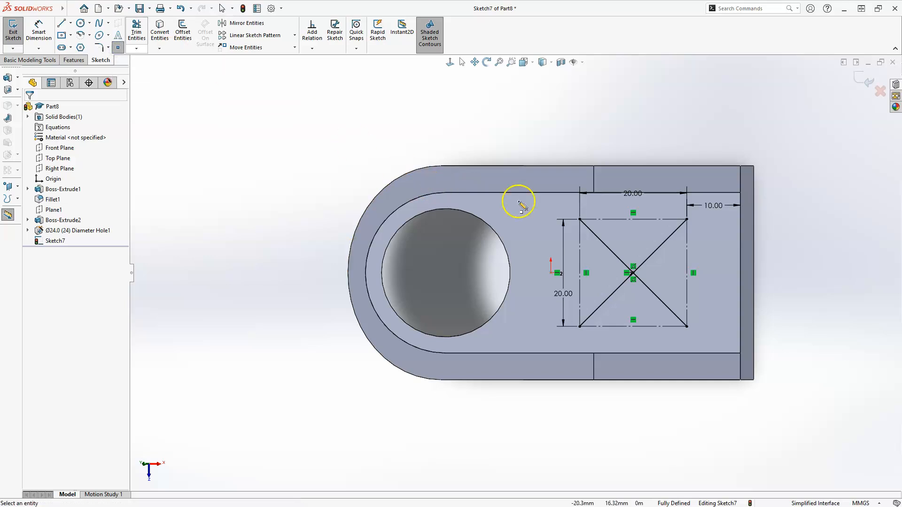
{"action": "left_click", "coordinate": [580, 219]}
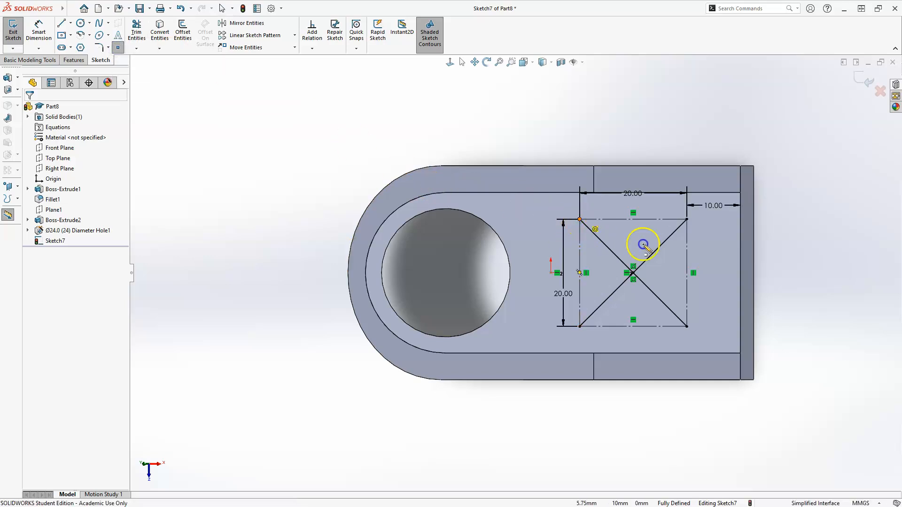
{"action": "left_click", "coordinate": [687, 219]}
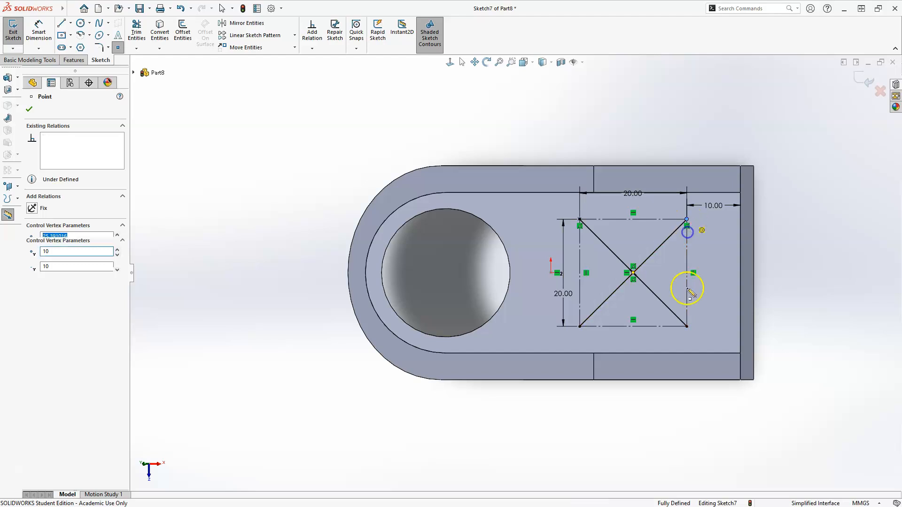
{"action": "left_click", "coordinate": [687, 327]}
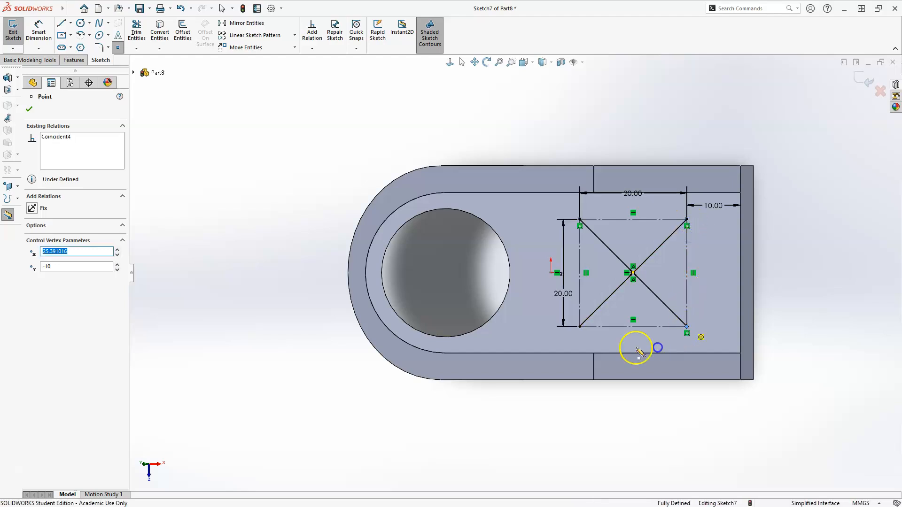
{"action": "left_click", "coordinate": [580, 327]}
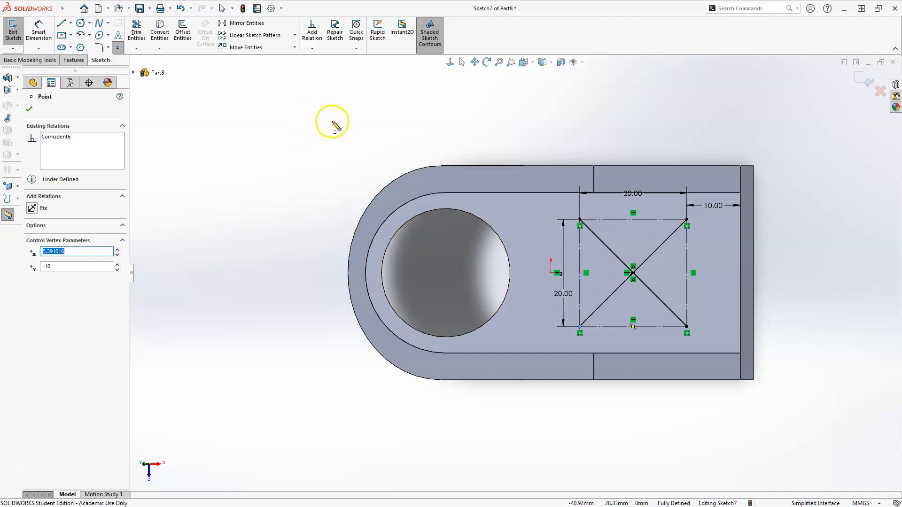
{"action": "left_click", "coordinate": [29, 110]}
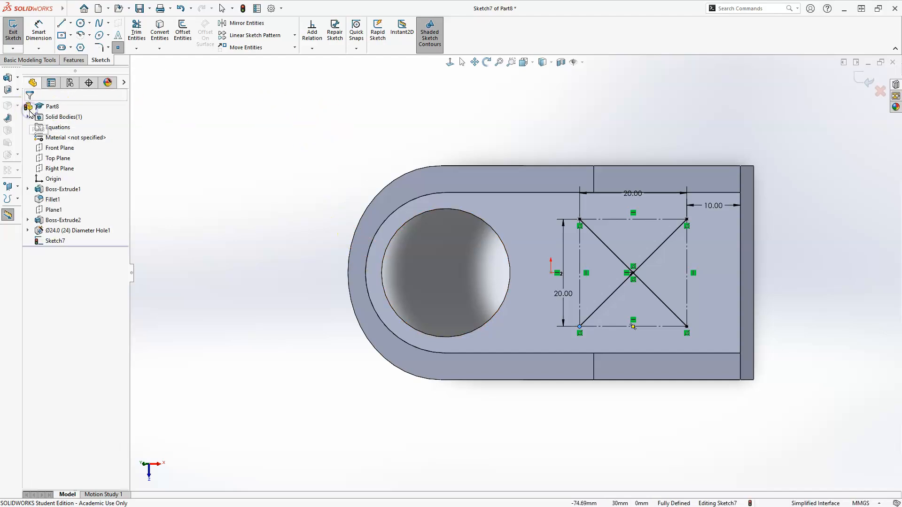
{"action": "left_click", "coordinate": [862, 79]}
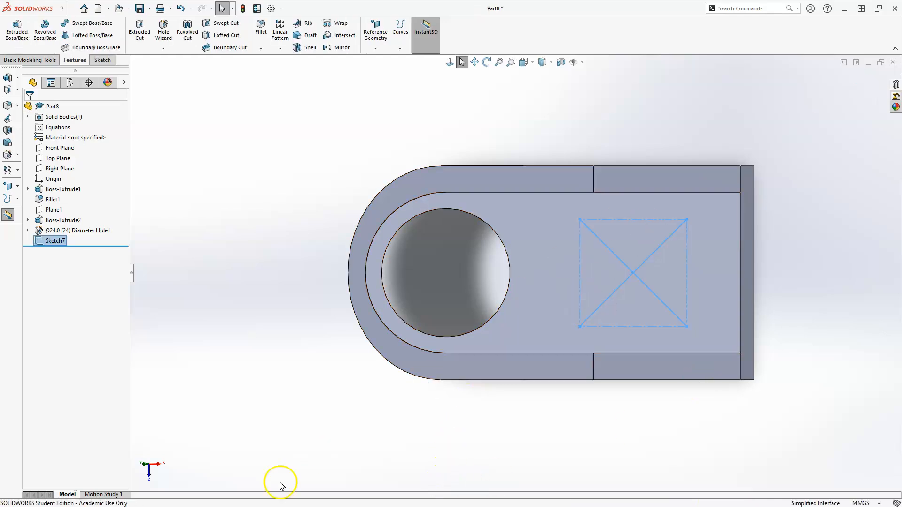
- Start a Hole Wizard feature from the square sketch and set the drill size to Ø2.5
{"action": "middle_click_drag", "start_coordinate": [387, 388], "coordinate": [382, 171]}
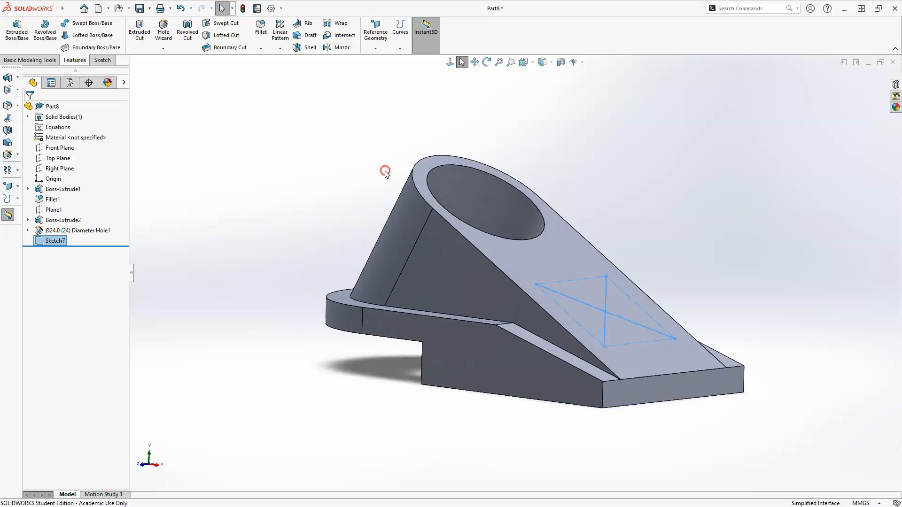
{"action": "left_click", "coordinate": [158, 35]}
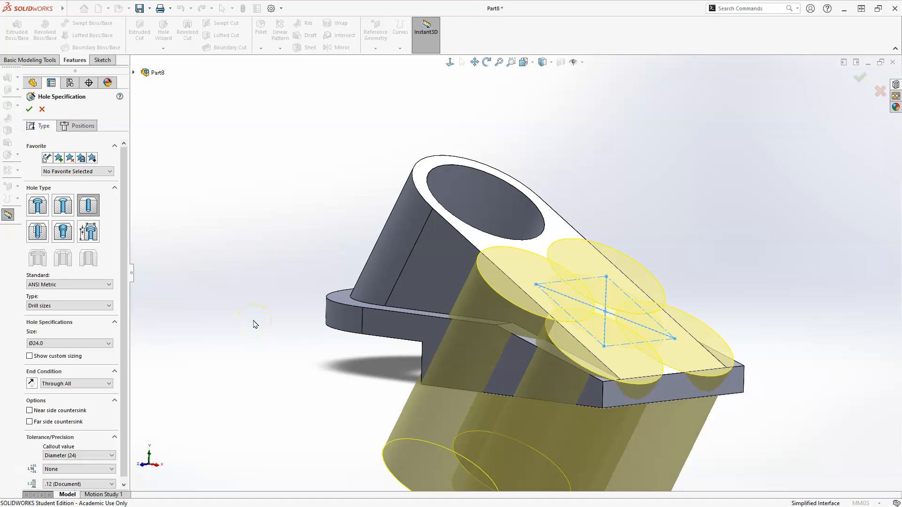
{"action": "left_click", "coordinate": [78, 344]}
{"action": "left_click_drag", "start_coordinate": [111, 421], "coordinate": [109, 383]}
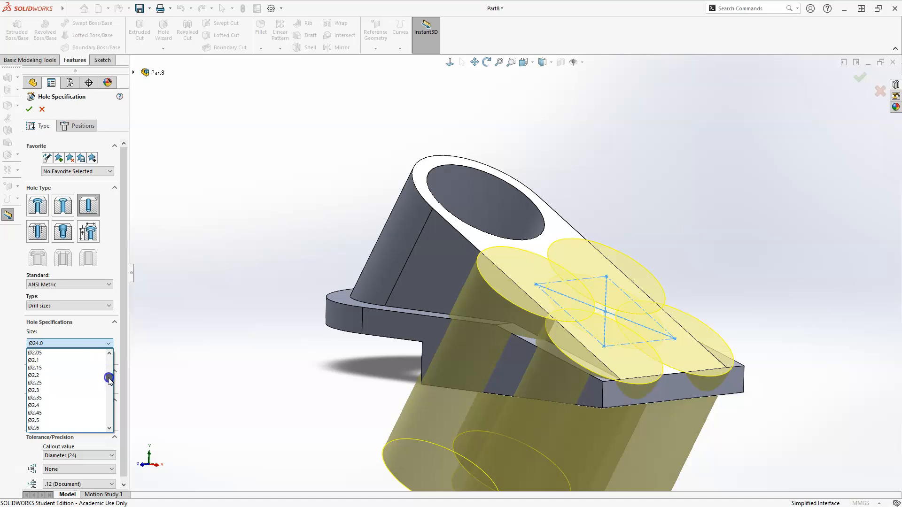
{"action": "left_click", "coordinate": [56, 420]}
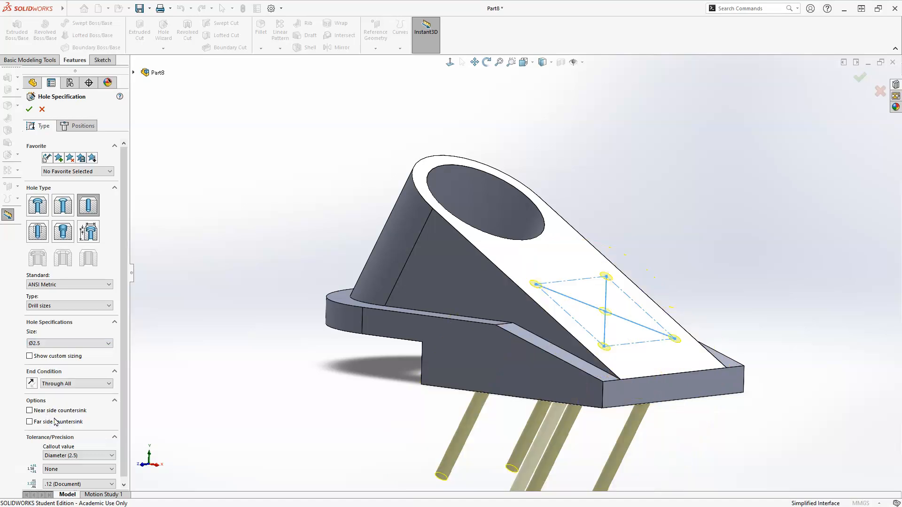
- Set the holes' end condition to Blind with a depth of 4 mm, and switch to their position settings
{"action": "scroll", "coordinate": [123, 413], "scroll_direction": "down", "scroll_amount": 1}
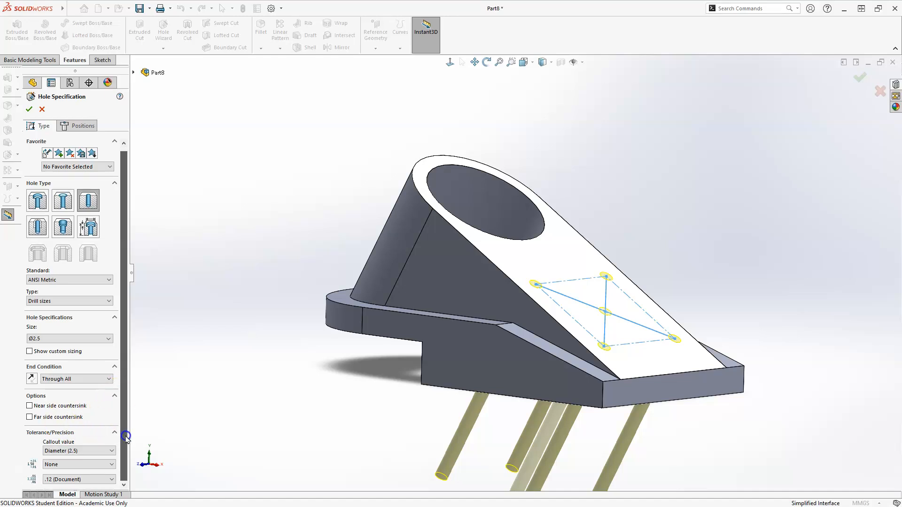
{"action": "left_click", "coordinate": [83, 380]}
{"action": "left_click", "coordinate": [61, 388]}
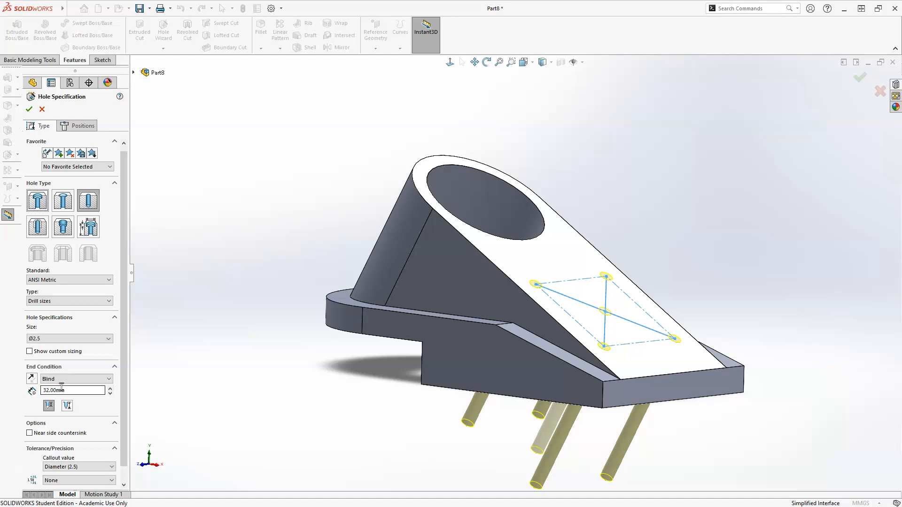
{"action": "left_click", "coordinate": [34, 393]}
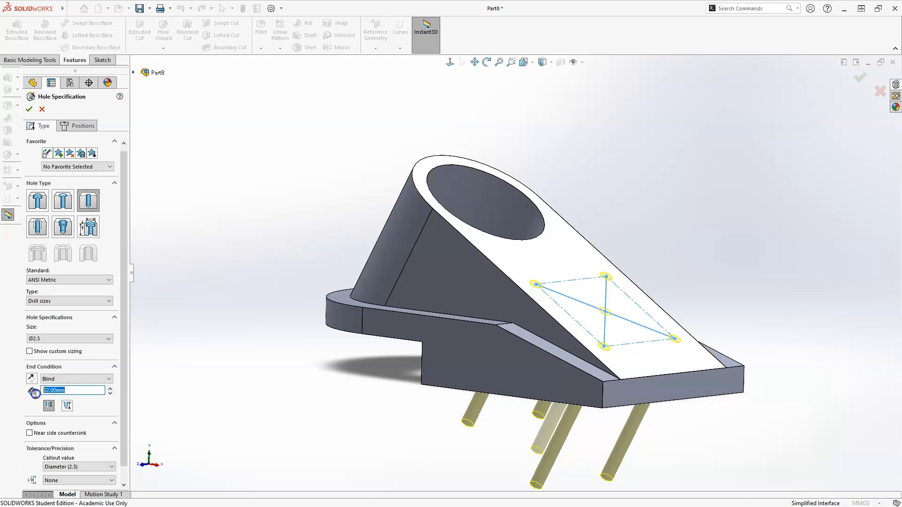
{"action": "key", "text": "Return"}
{"action": "left_click", "coordinate": [36, 402]}
{"action": "middle_click_drag", "start_coordinate": [308, 414], "coordinate": [264, 431]}
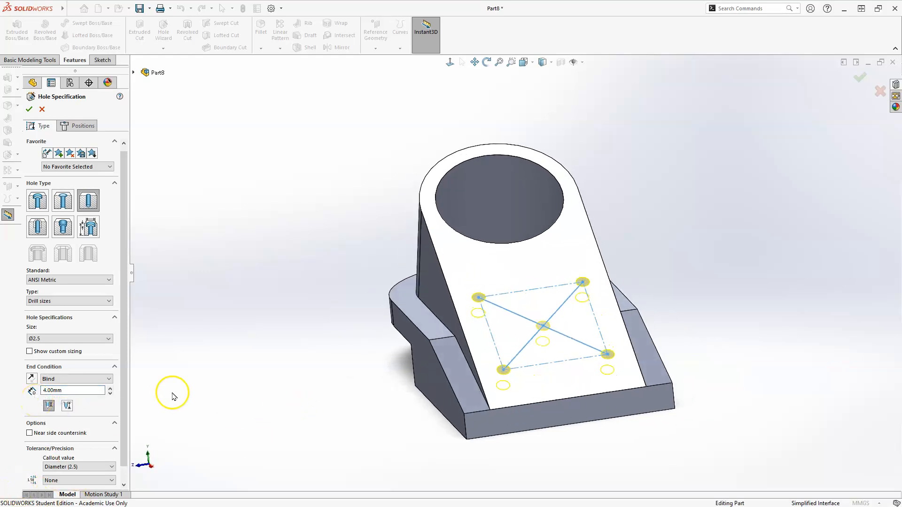
{"action": "middle_click_drag", "start_coordinate": [173, 397], "coordinate": [206, 410]}
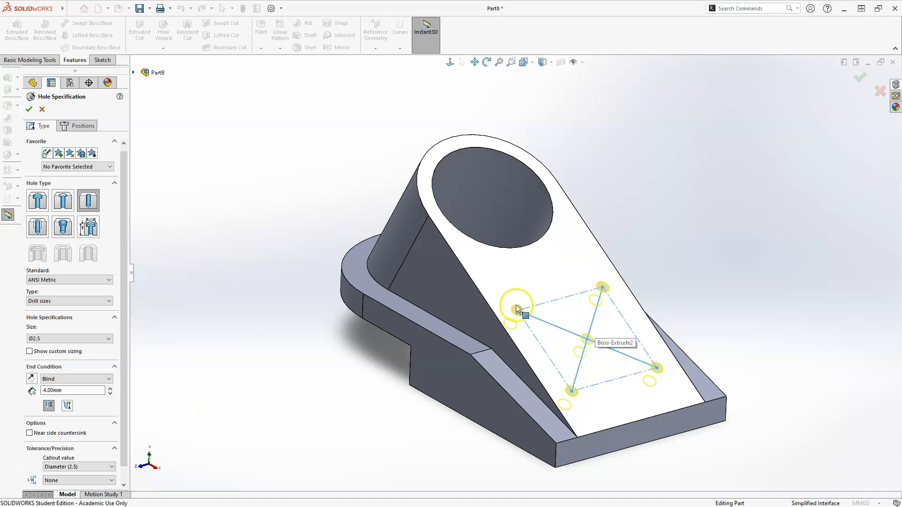
{"action": "left_click", "coordinate": [81, 126]}
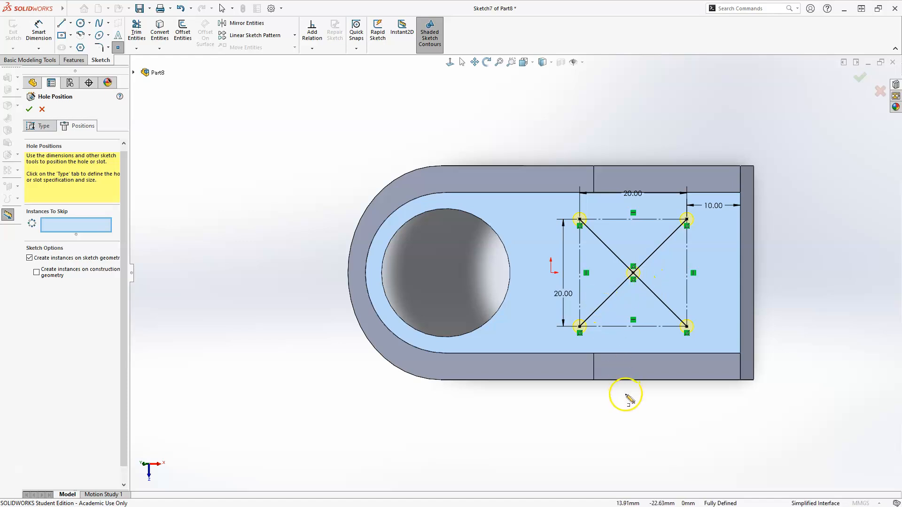
- Try deleting the square's center point to remove the middle hole, and undo the deletion
{"action": "key", "text": "Escape"}
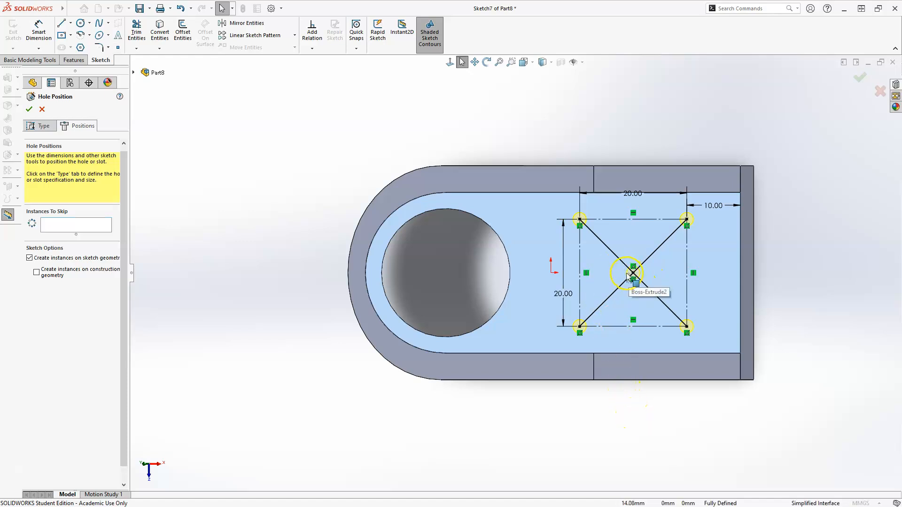
{"action": "left_click", "coordinate": [619, 293]}
{"action": "left_click_drag", "start_coordinate": [622, 299], "coordinate": [650, 248]}
{"action": "left_click", "coordinate": [669, 306]}
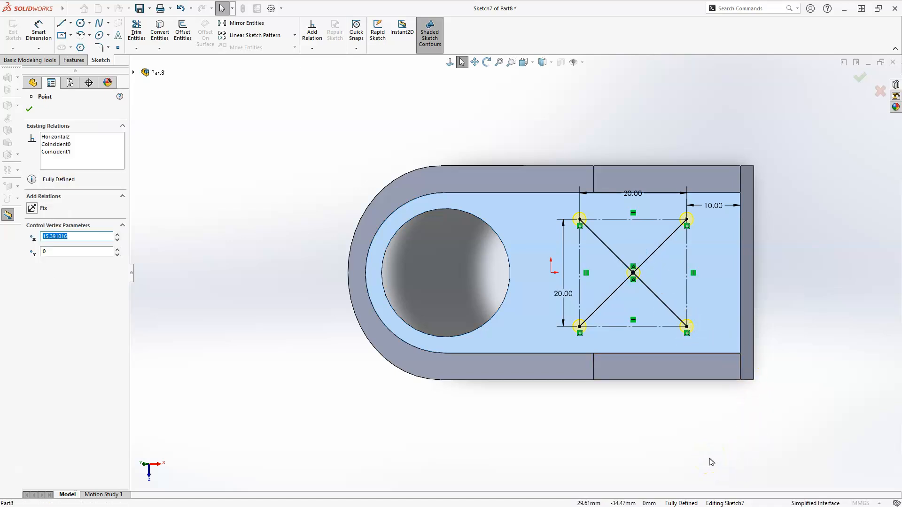
{"action": "key", "text": "Delete"}
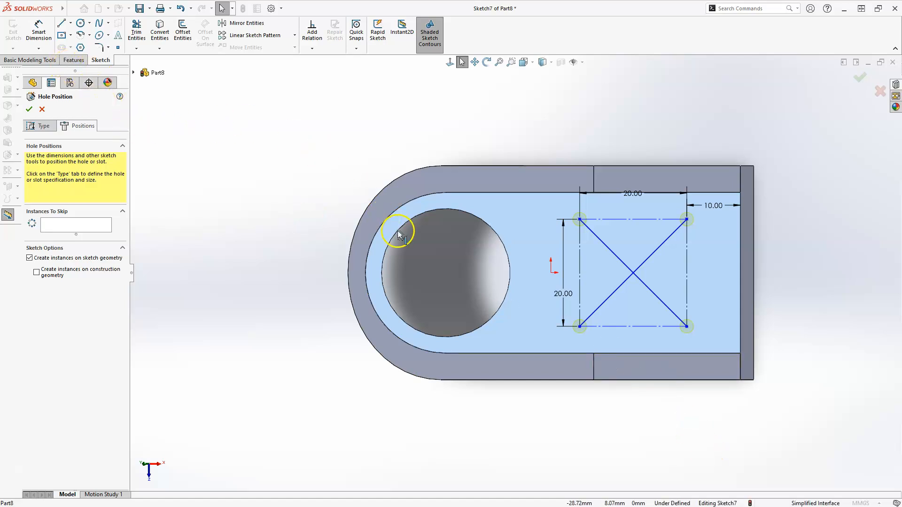
{"action": "key", "text": "ctrl+z"}
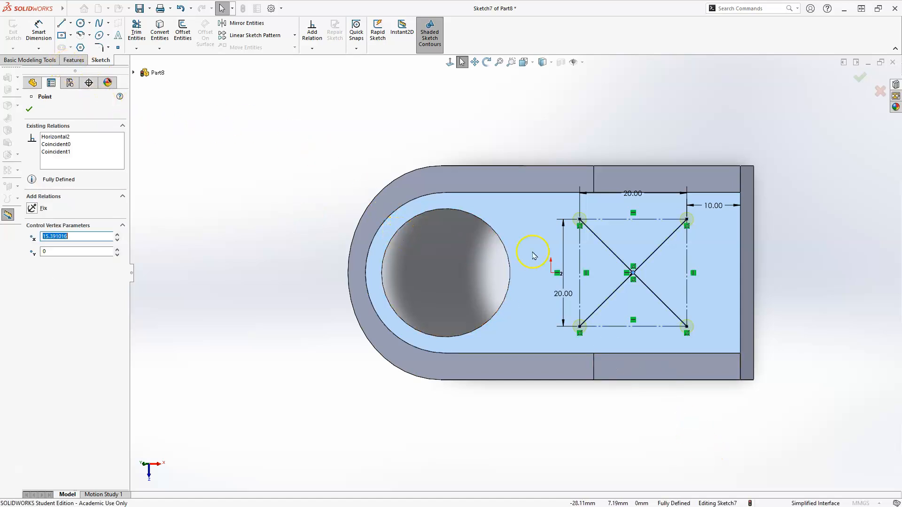
- Skip the hole instance at the square's center and accept the hole feature
{"action": "scroll", "coordinate": [631, 288], "scroll_direction": "down", "scroll_amount": 5}
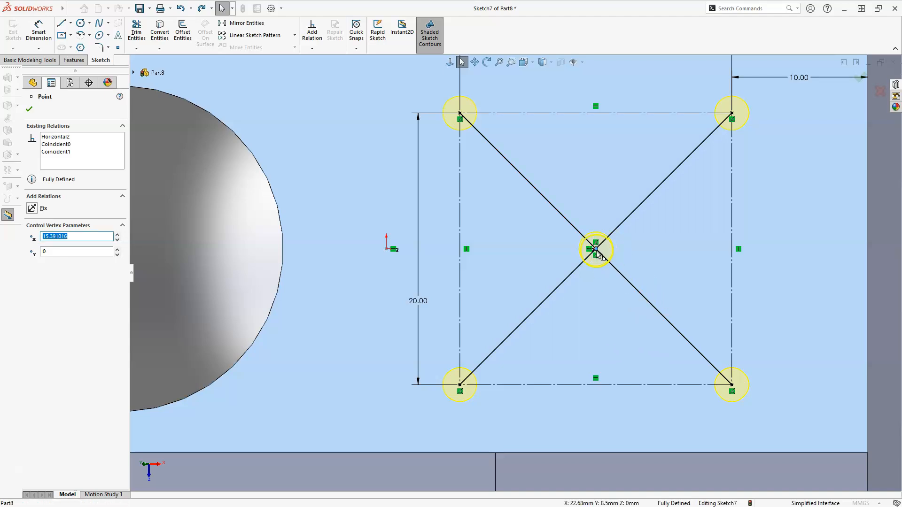
{"action": "key", "text": "Escape"}
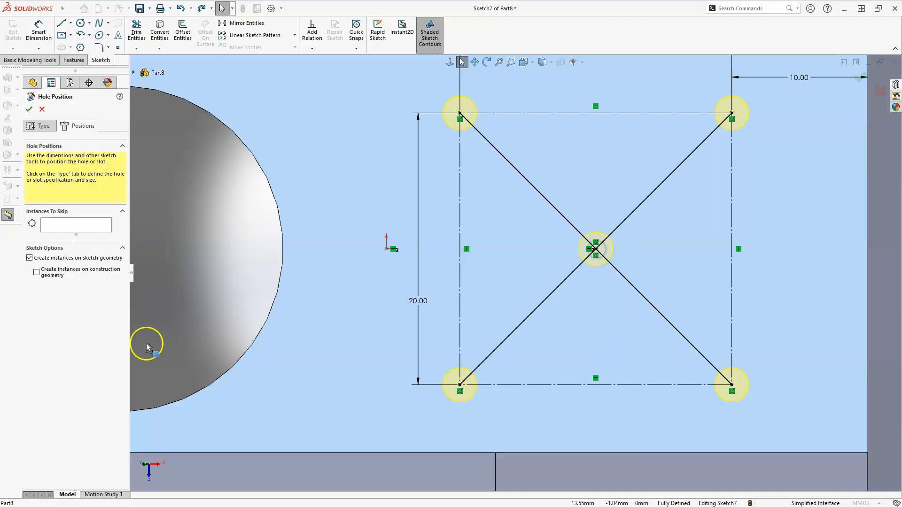
{"action": "left_click", "coordinate": [61, 127]}
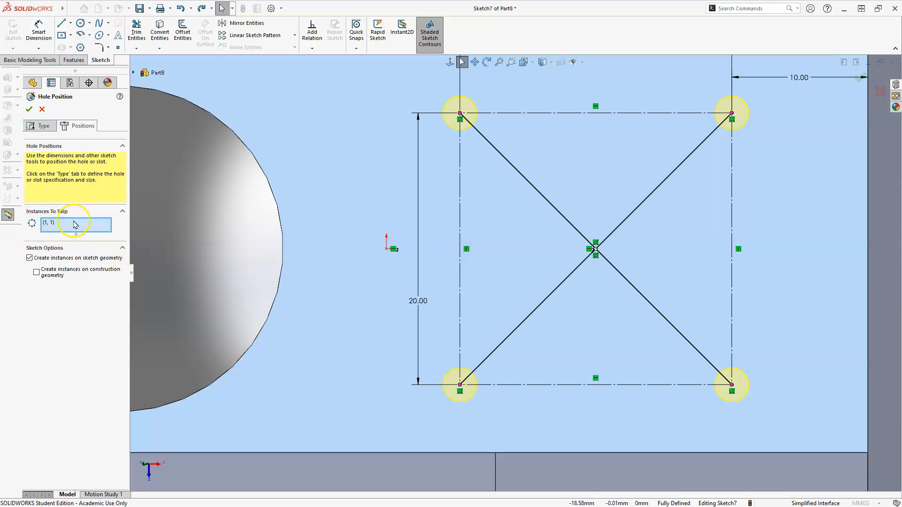
{"action": "left_click", "coordinate": [29, 109]}
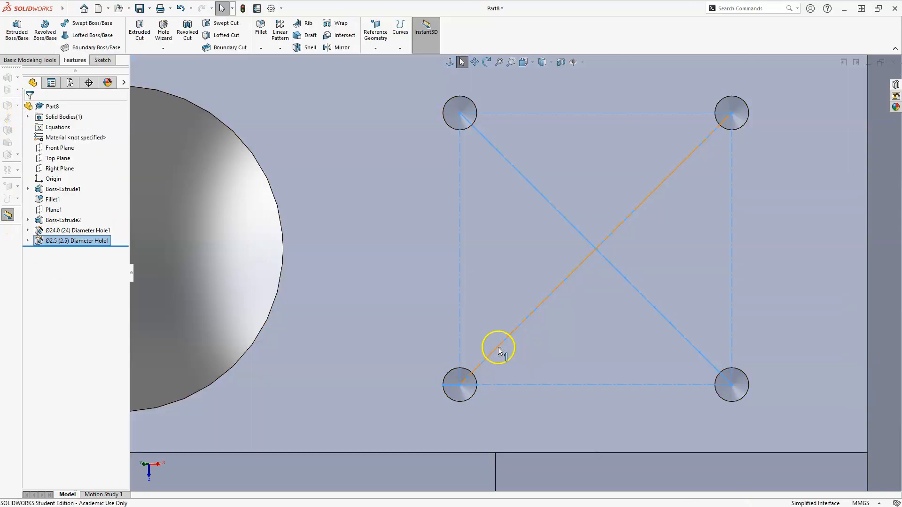
- Check the four small holes on the slope from an oblique angle, and return the part to the isometric view
{"action": "middle_click_drag", "start_coordinate": [660, 271], "coordinate": [493, 138]}
{"action": "scroll", "coordinate": [493, 138], "scroll_direction": "up", "scroll_amount": 5}
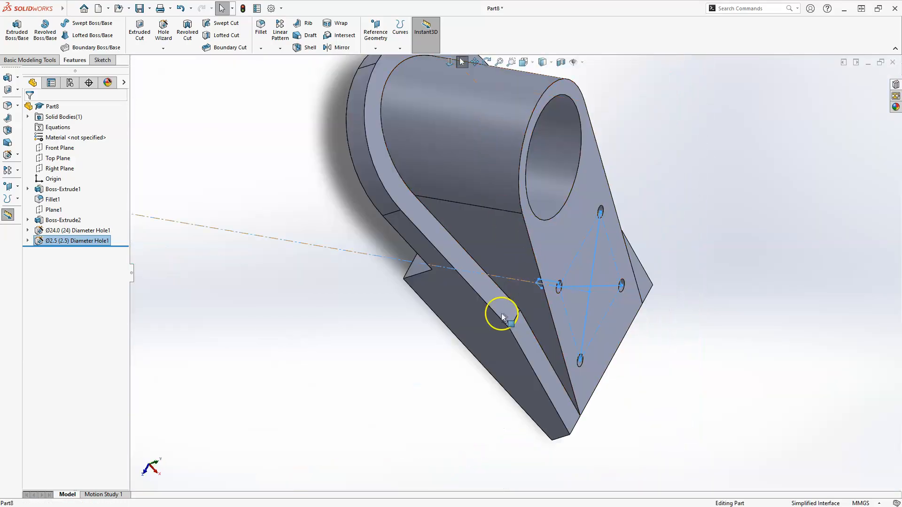
{"action": "left_click", "coordinate": [440, 383]}
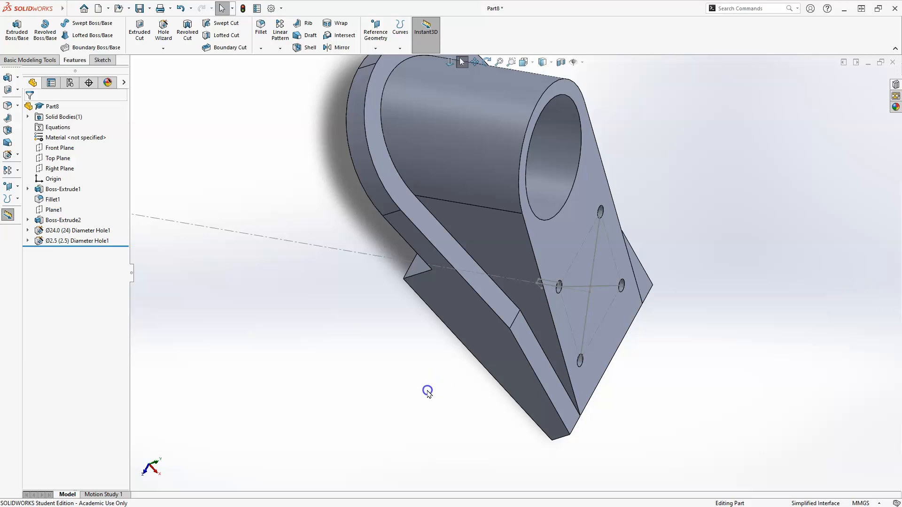
{"action": "key", "text": "space"}
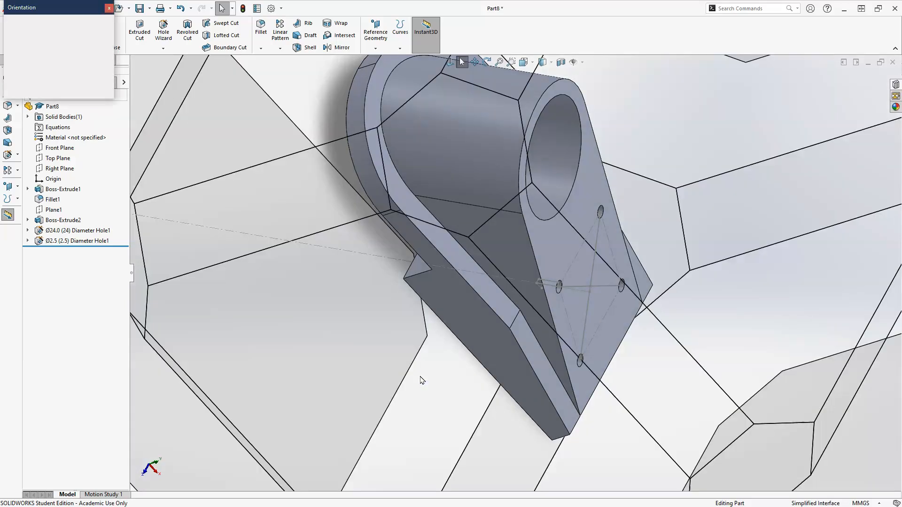
{"action": "left_click", "coordinate": [101, 37]}
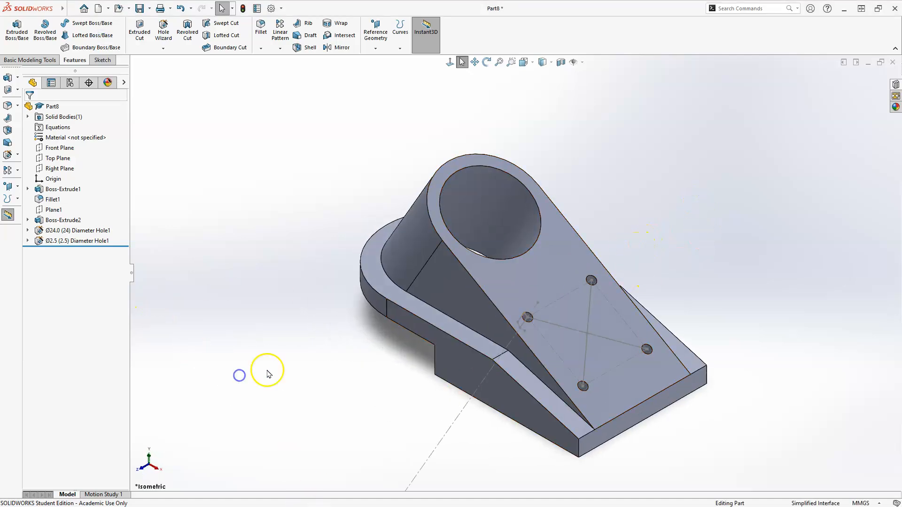
- Examine the angled boss, the four 2.5 mm holes and the 24 mm hole by selecting each feature in turn, and clear the selection
{"action": "left_click", "coordinate": [599, 312]}
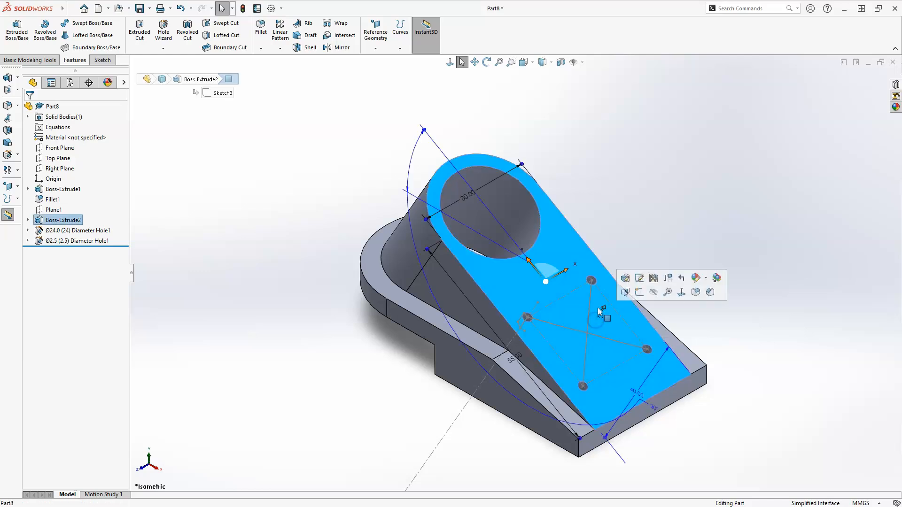
{"action": "left_click", "coordinate": [636, 221]}
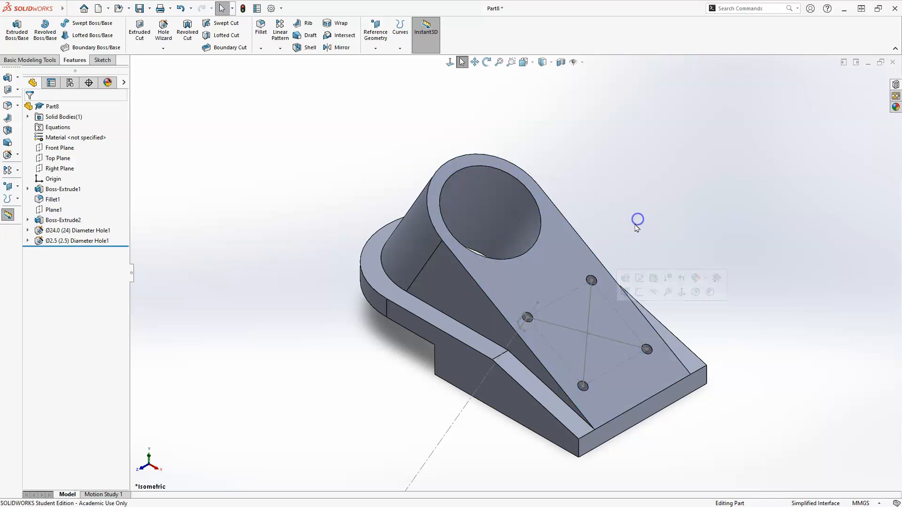
{"action": "left_click", "coordinate": [59, 240]}
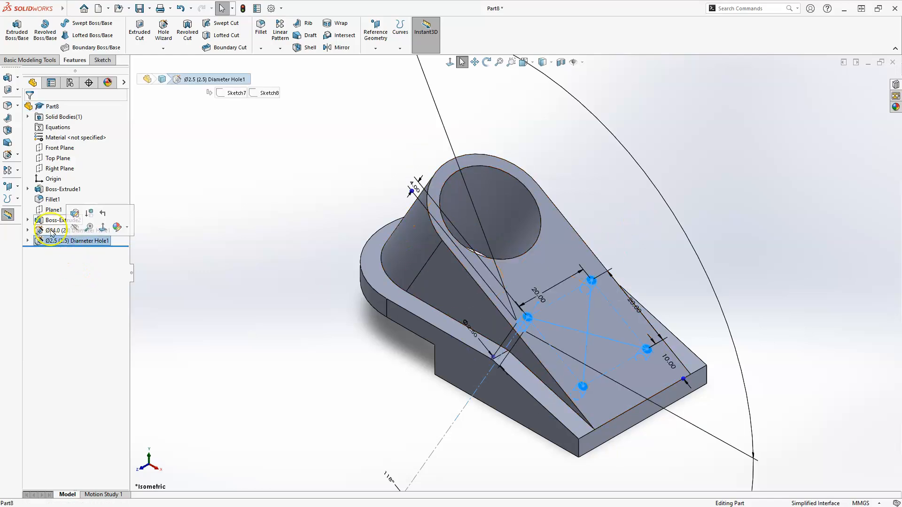
{"action": "left_click", "coordinate": [52, 231]}
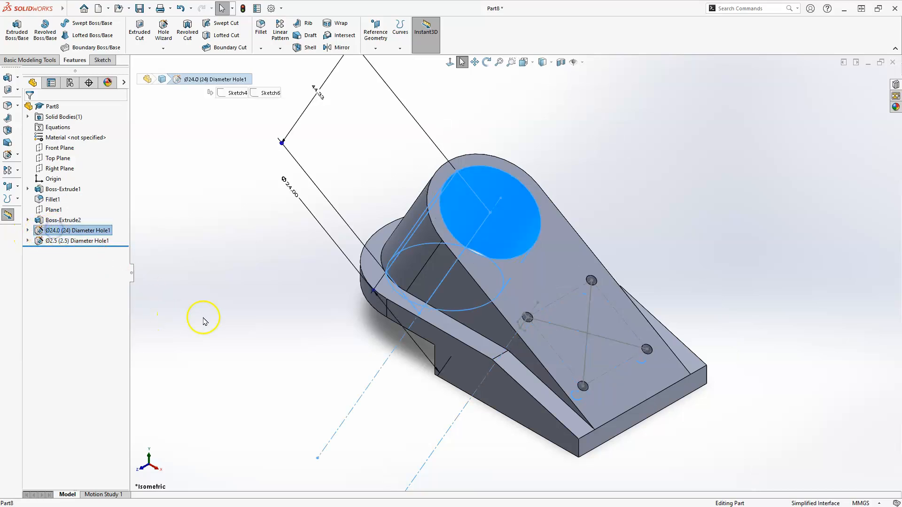
{"action": "left_click", "coordinate": [352, 397]}
{"action": "left_click", "coordinate": [302, 334]}
- Show the finished part in isometric orientation and fit it to the view
{"action": "scroll", "coordinate": [369, 336], "scroll_direction": "down", "scroll_amount": 3}
{"action": "scroll", "coordinate": [359, 329], "scroll_direction": "up", "scroll_amount": 3}
{"action": "key", "text": "space"}
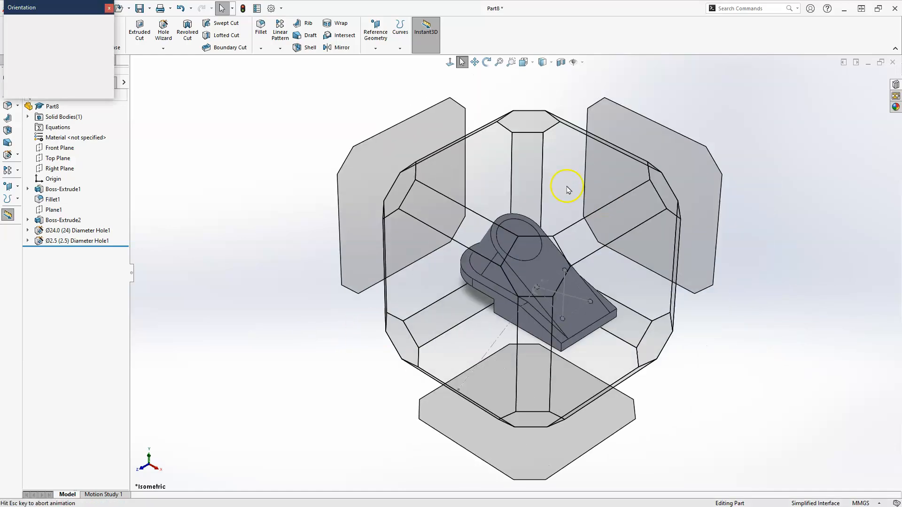
{"action": "left_click", "coordinate": [100, 37]}
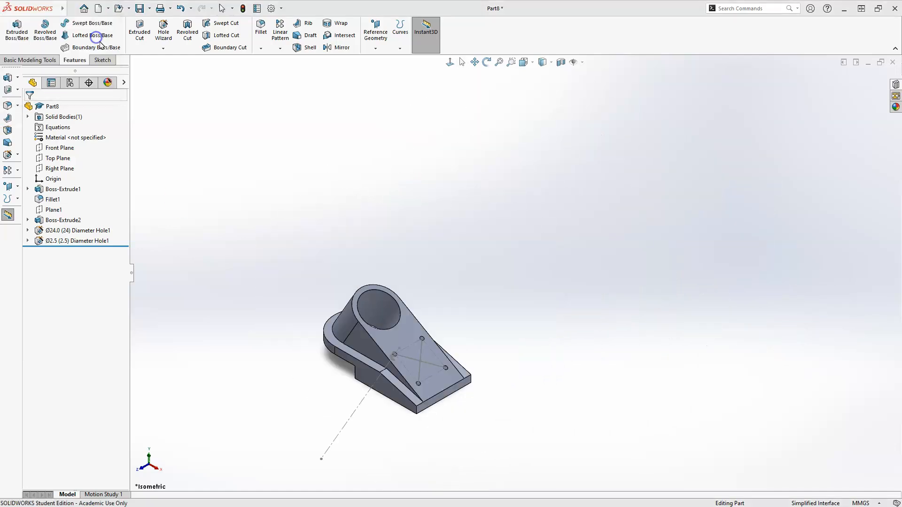
{"action": "key", "text": "f"}
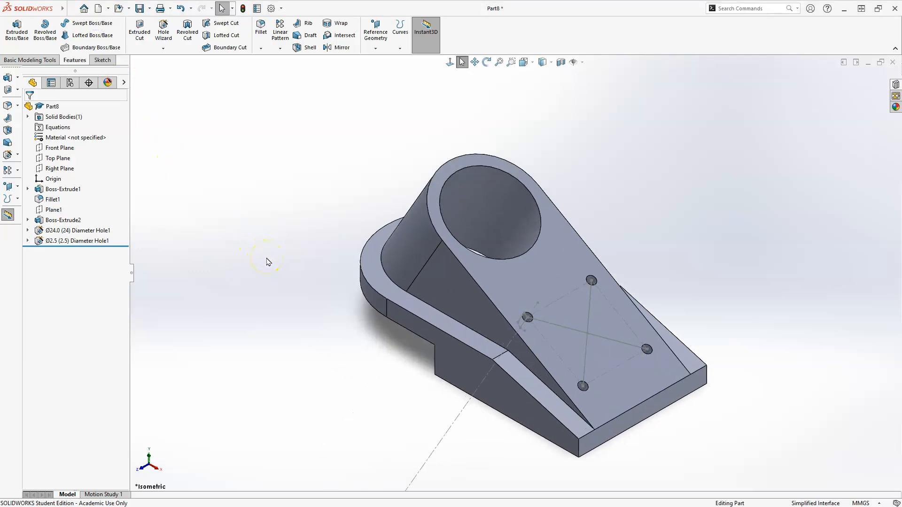